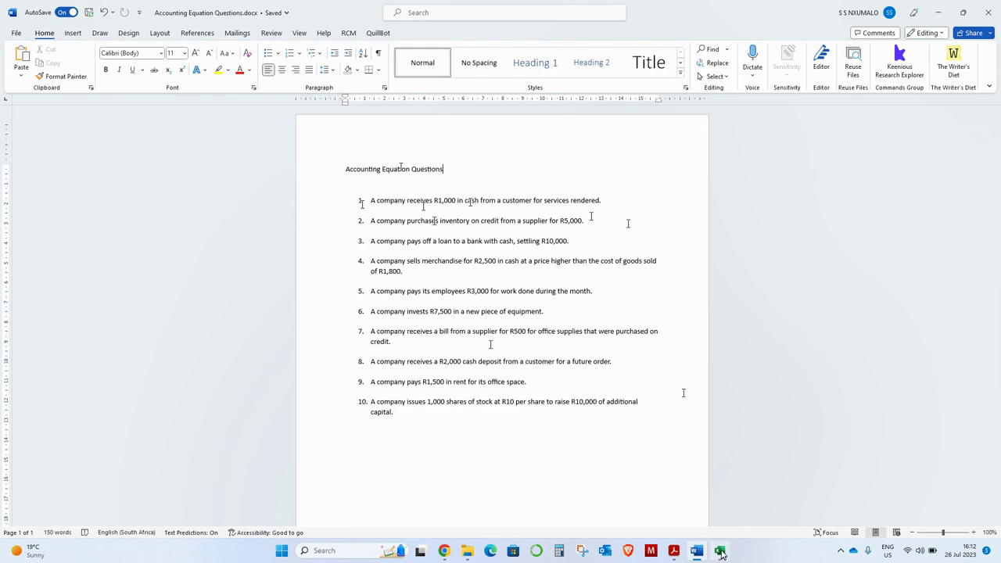
# Step: Switch to the blank Excel workbook and enter the heading Assets in cell B2
pyautogui.hotkey('alt', 'Tab')
pyautogui.click(63, 138)
pyautogui.moveTo(61, 139)
pyautogui.mouseDown()
pyautogui.moveTo(246, 149)
pyautogui.moveTo(396, 143)
pyautogui.mouseUp()
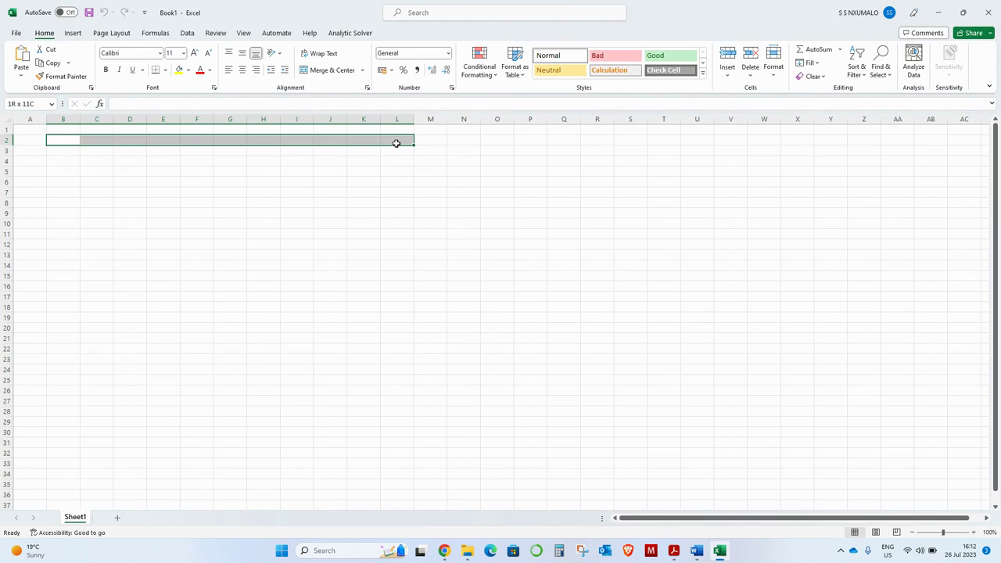
pyautogui.click(60, 142)
pyautogui.write('A')
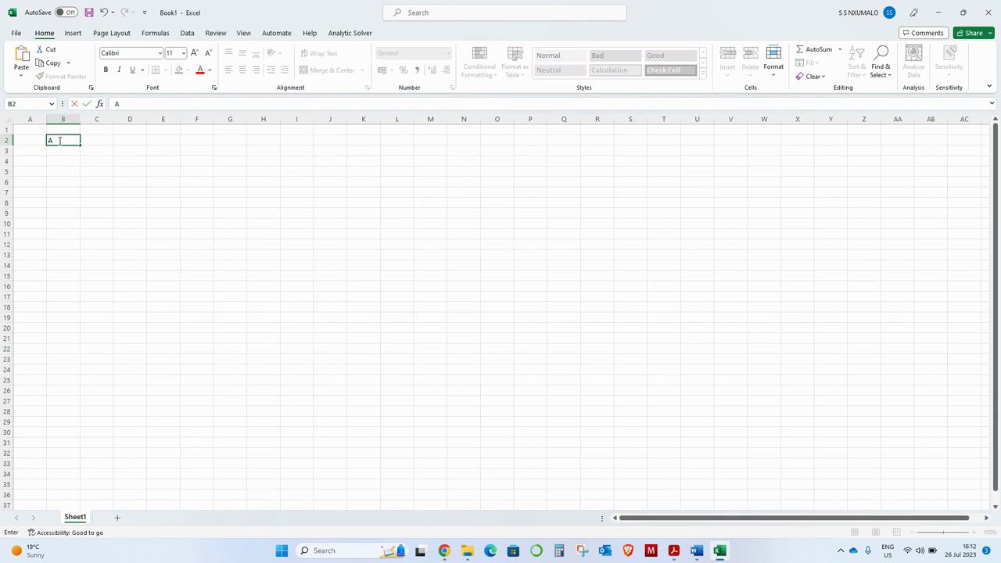
pyautogui.write('ssets')
pyautogui.press('Tab')
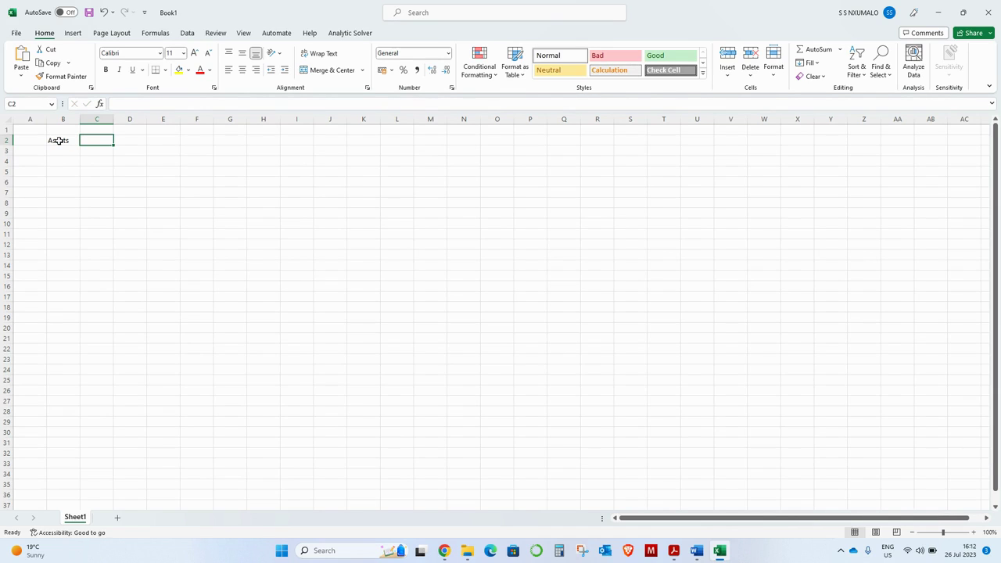
# Step: Enter the heading Equity in cell E2 and the heading Liabilities in cell I2
pyautogui.press('Tab')
pyautogui.press('Right')
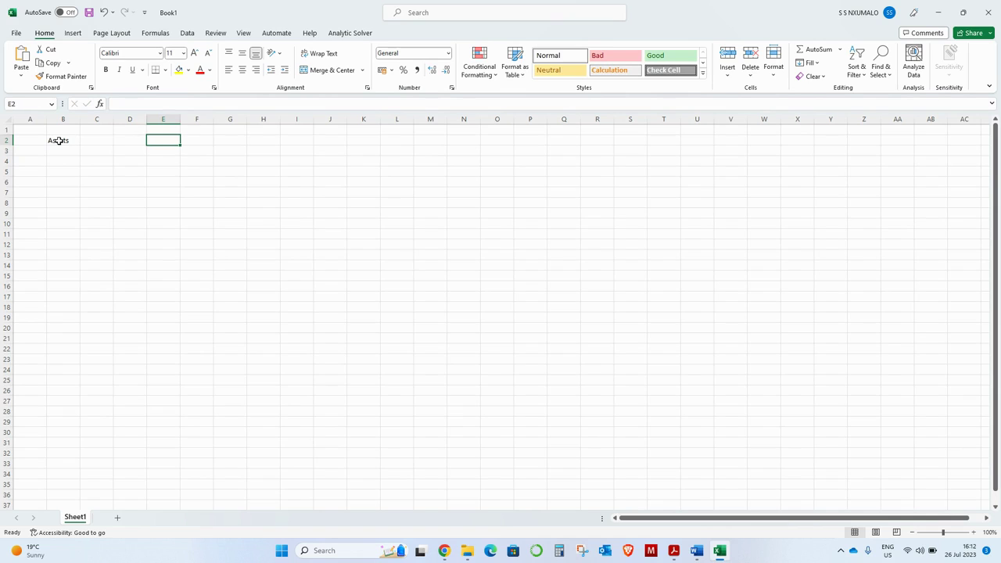
pyautogui.write('Eq')
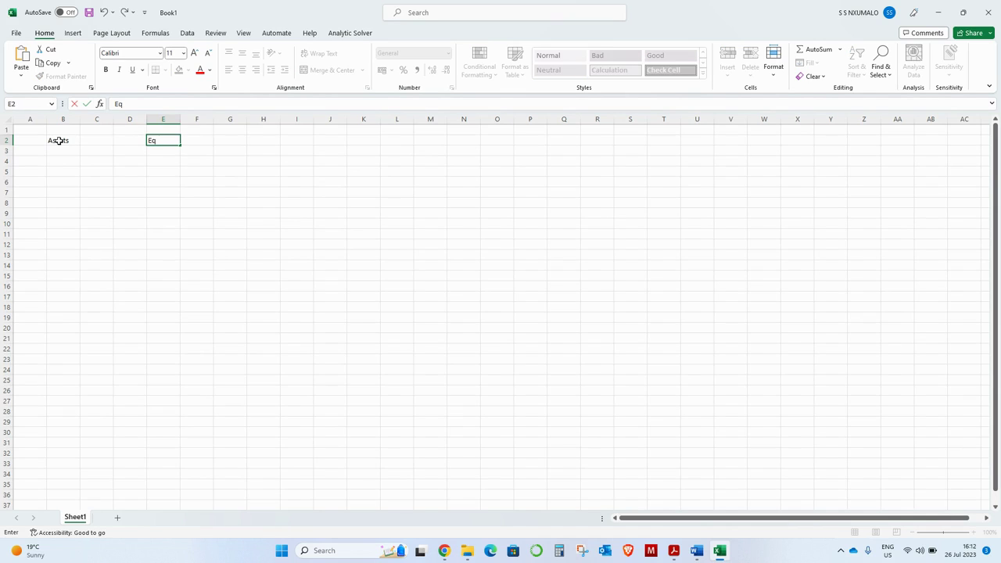
pyautogui.press('Right')
pyautogui.press('Right')
pyautogui.press('Right')
pyautogui.press('Right')
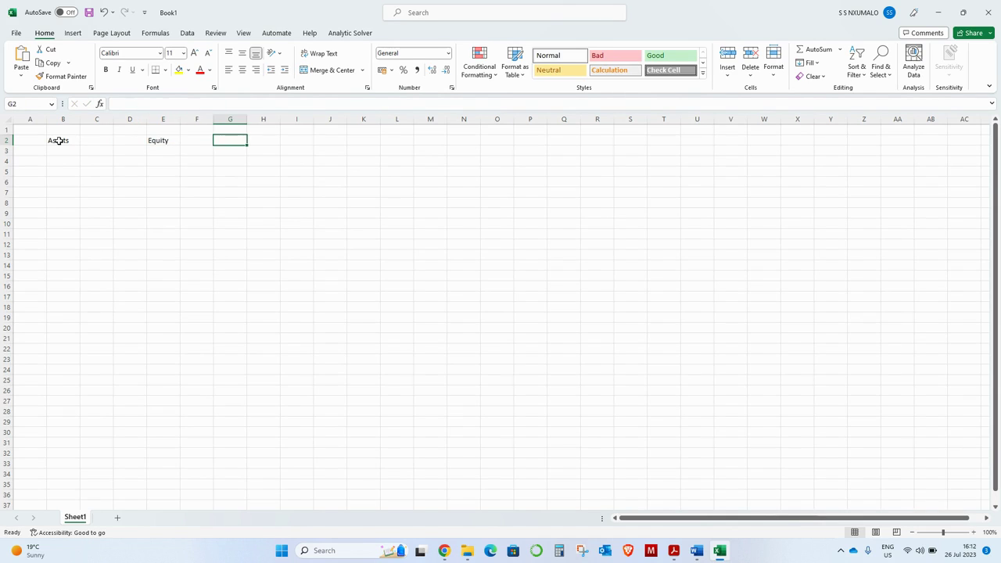
pyautogui.write('L')
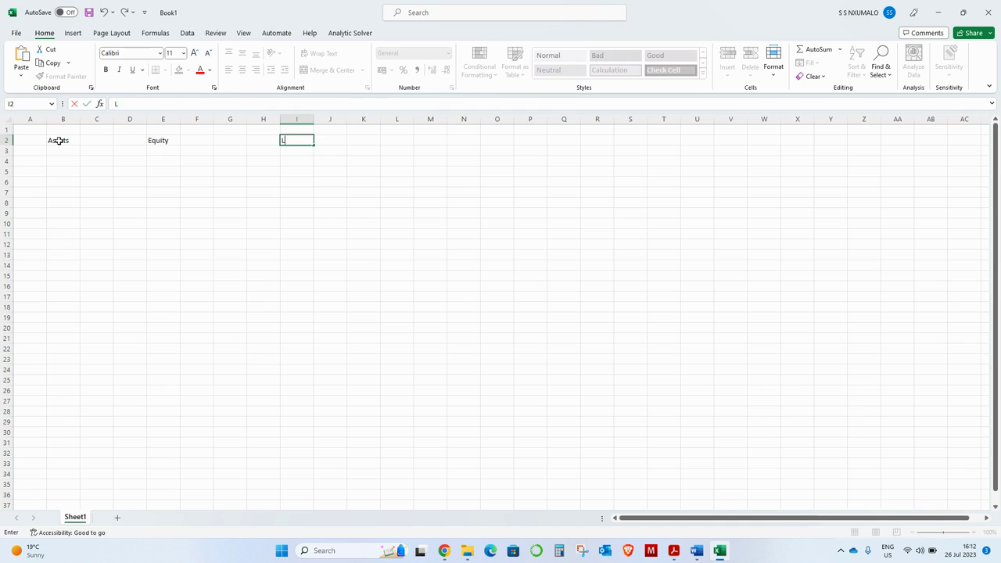
pyautogui.write('iabilities')
# Step: Put a centred equals sign in cell C2, between the Assets and Equity headings
pyautogui.click(95, 142)
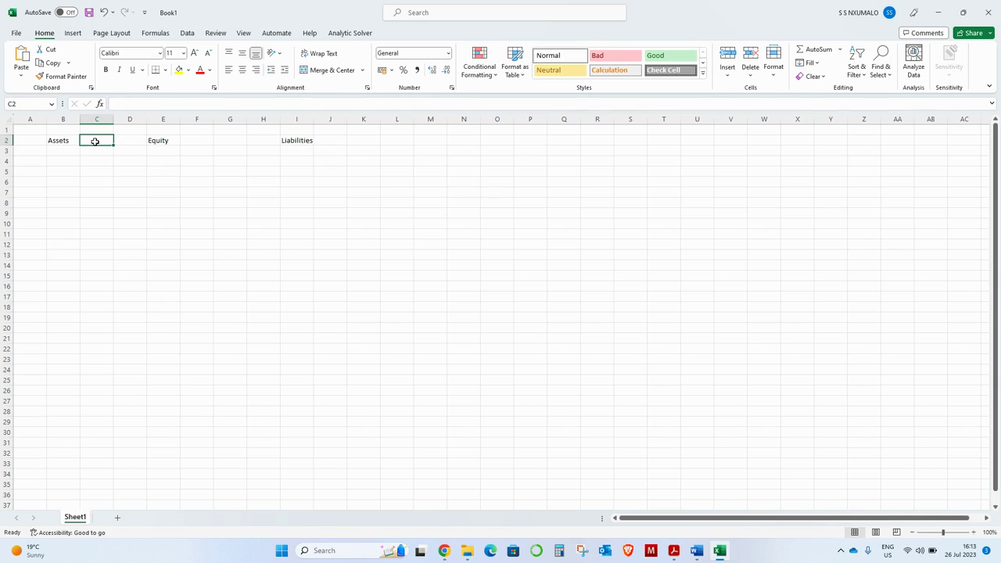
pyautogui.write('+')
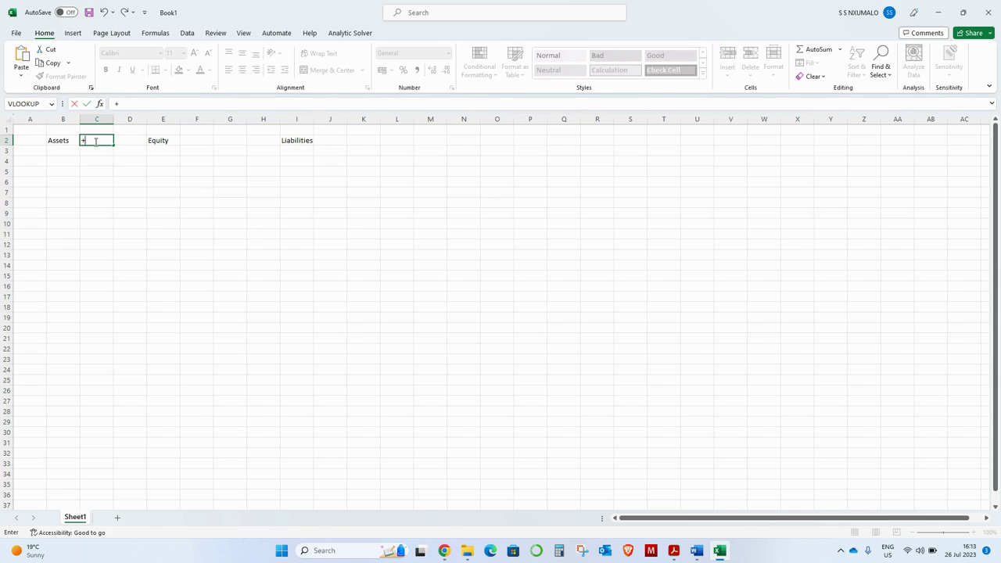
pyautogui.hotkey('ctrl', 'Return')
pyautogui.click(242, 70)
pyautogui.write('=')
pyautogui.press('Tab')
# Step: Put a centred plus sign in cell G2, between the Equity and Liabilities headings
pyautogui.click(197, 147)
pyautogui.press('Tab')
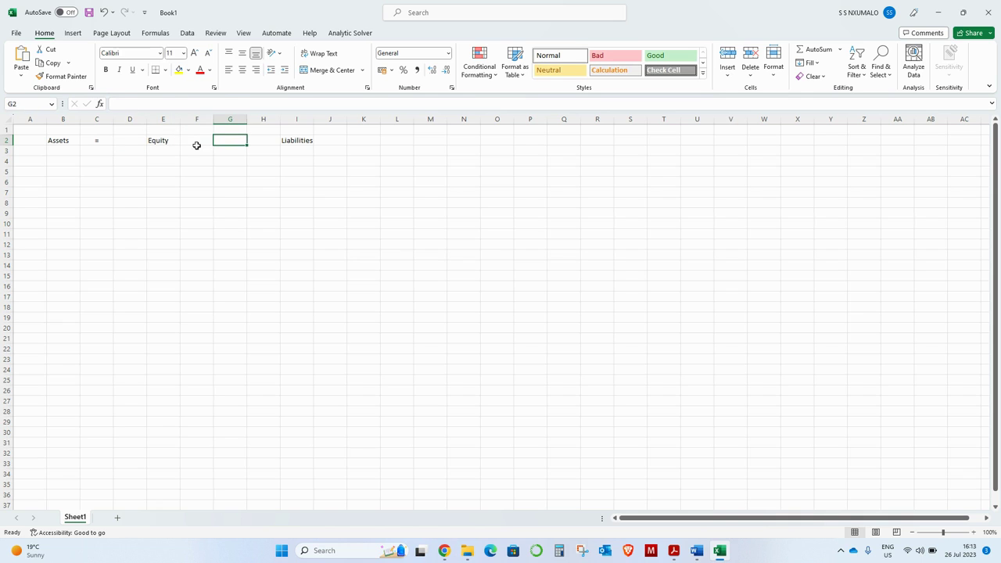
pyautogui.write('+')
pyautogui.press('Down')
pyautogui.press('Down')
pyautogui.press('Down')
pyautogui.press('Down')
pyautogui.press('Down')
pyautogui.press('Down')
pyautogui.press('Down')
pyautogui.press('Down')
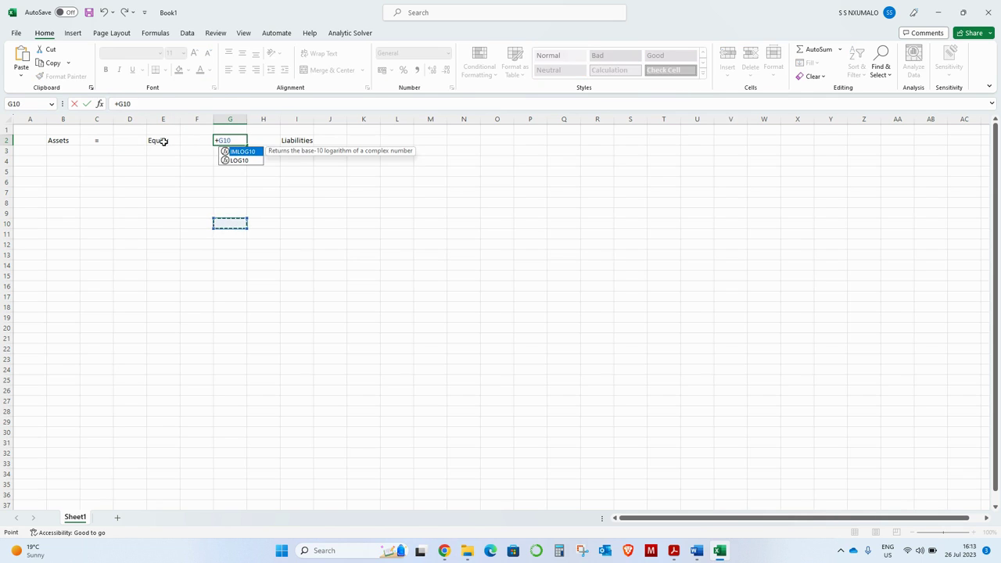
pyautogui.press('BackSpace')
pyautogui.press('BackSpace')
pyautogui.press('BackSpace')
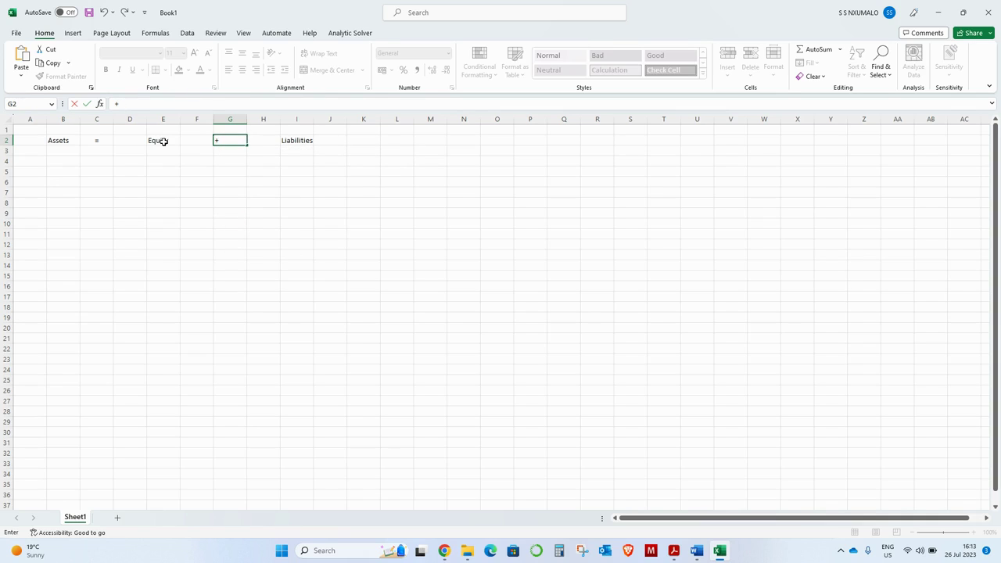
pyautogui.press('Tab')
pyautogui.click(218, 141)
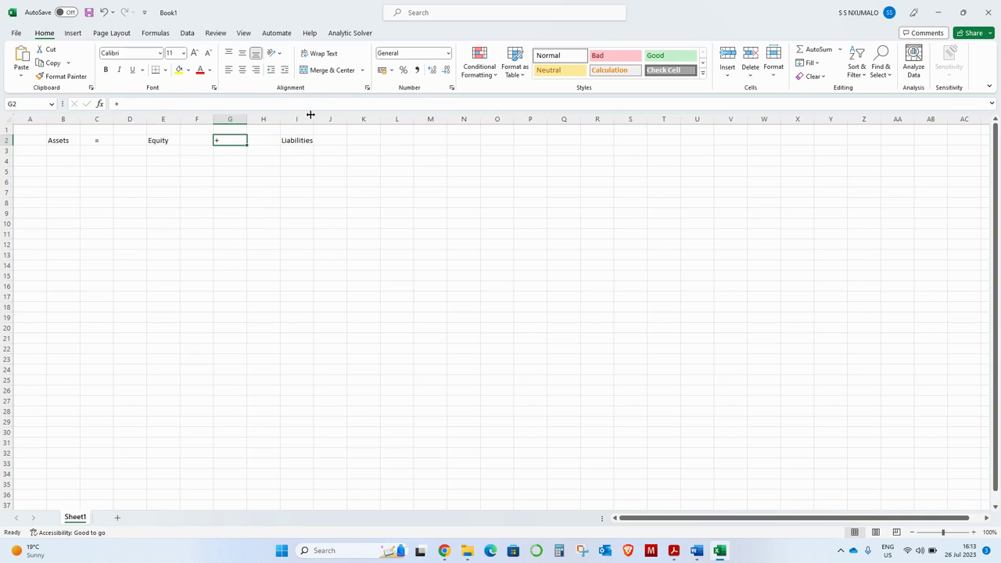
pyautogui.click(244, 71)
# Step: Add a bottom border under the headings in B2:I2 and a left border along E2:E25
pyautogui.moveTo(61, 141); pyautogui.dragTo(311, 141)
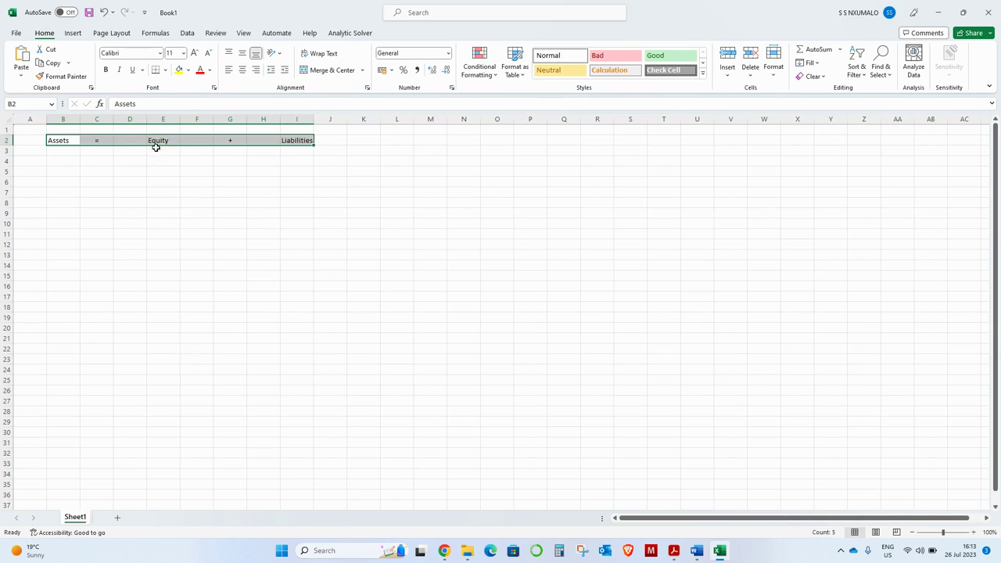
pyautogui.moveTo(151, 140); pyautogui.dragTo(164, 379)
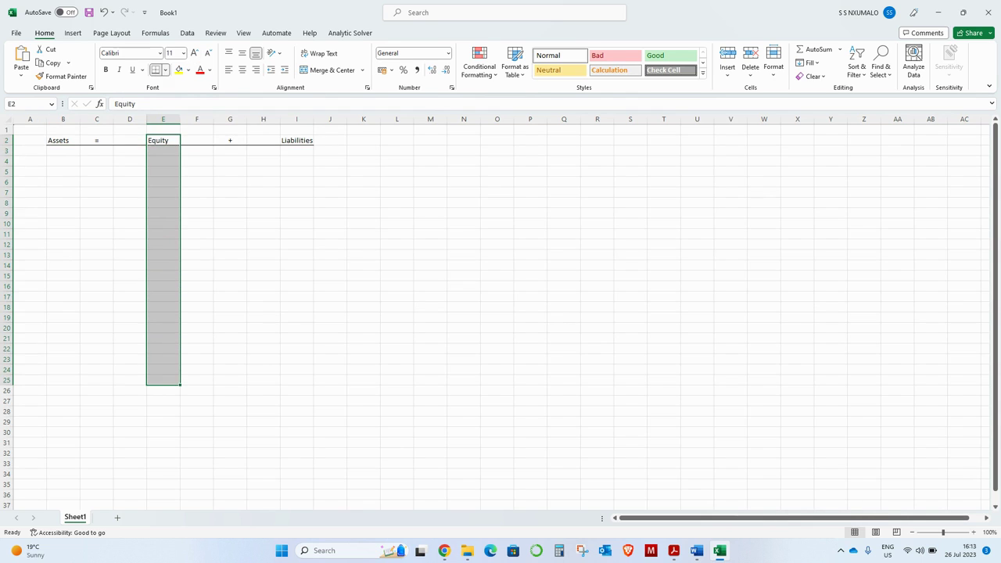
pyautogui.click(165, 69)
pyautogui.click(172, 128)
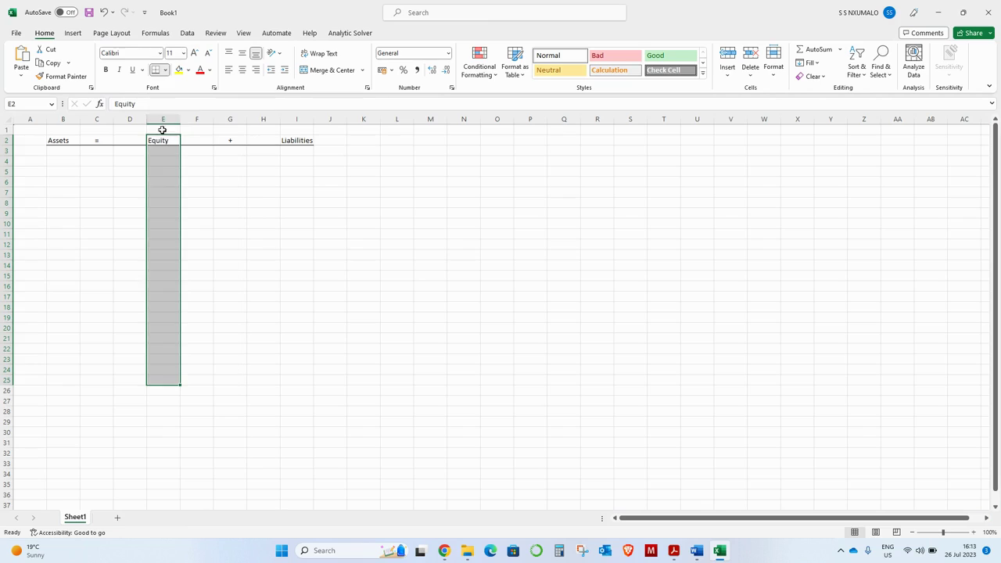
pyautogui.click(71, 212)
# Step: Read question 1 in the Word document, then enter +1 000 as text under Assets in cell B3 of the Excel sheet
pyautogui.click(66, 160)
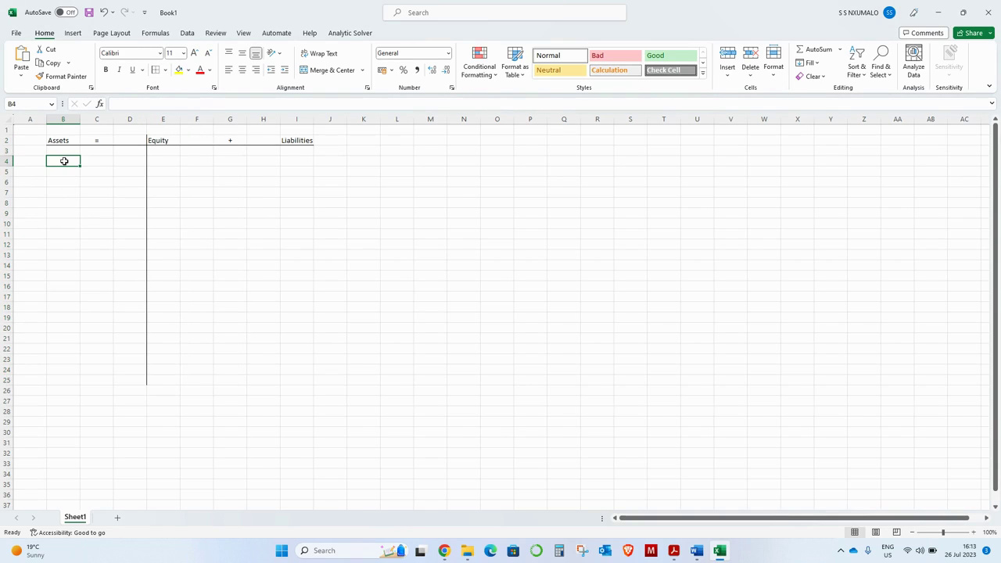
pyautogui.hotkey('alt', 'Tab')
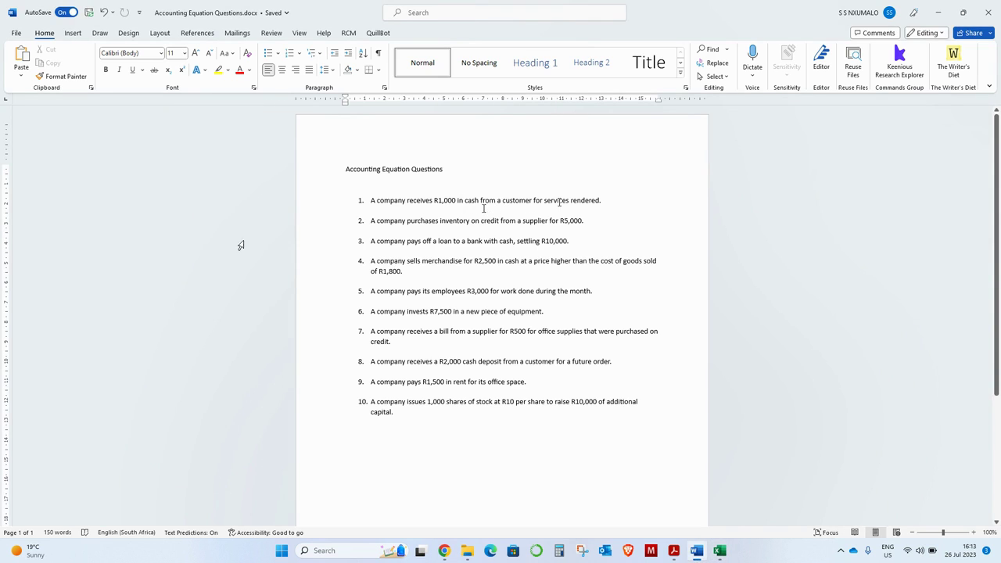
pyautogui.hotkey('alt', 'Tab')
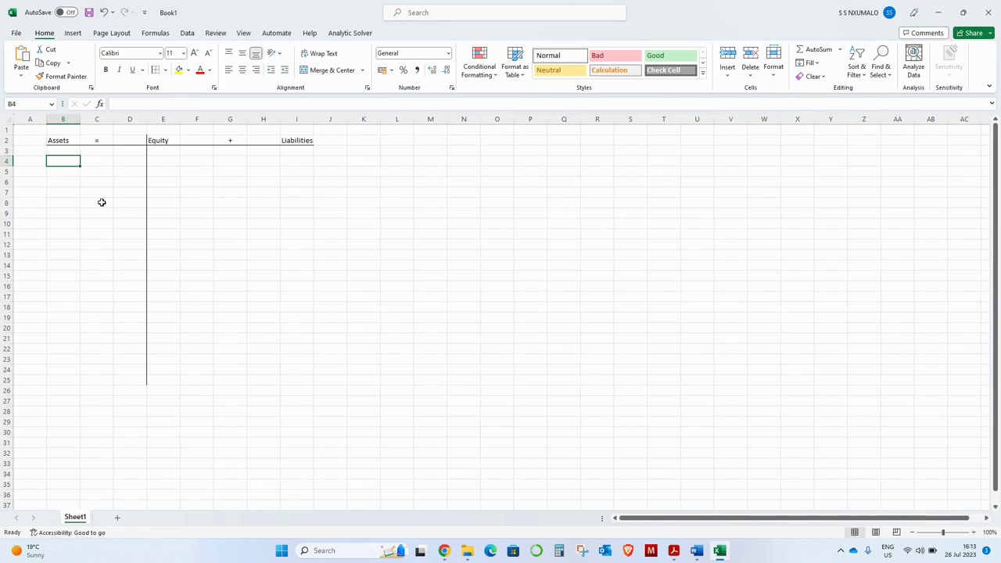
pyautogui.press('Up')
pyautogui.write('+')
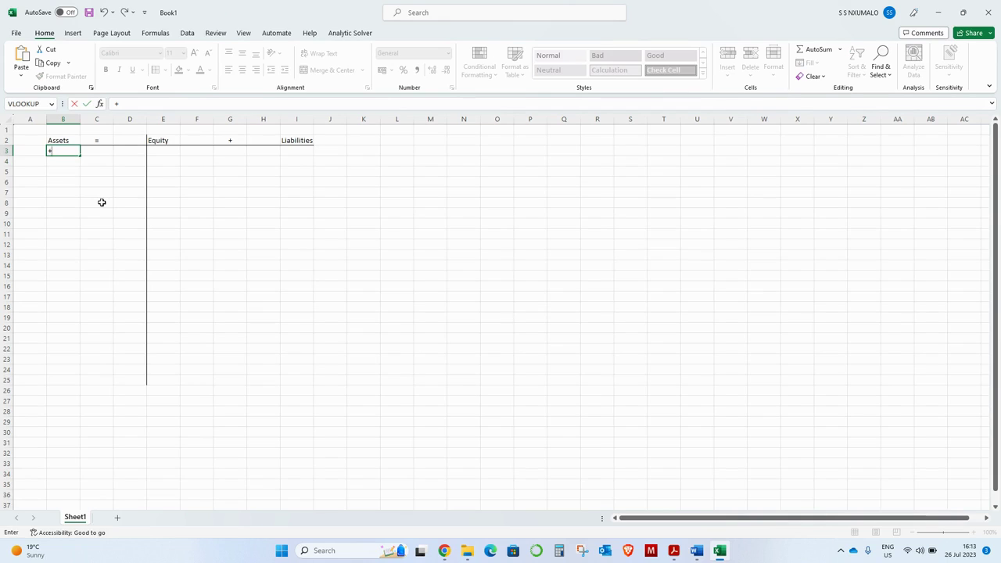
pyautogui.press('BackSpace')
pyautogui.write("'")
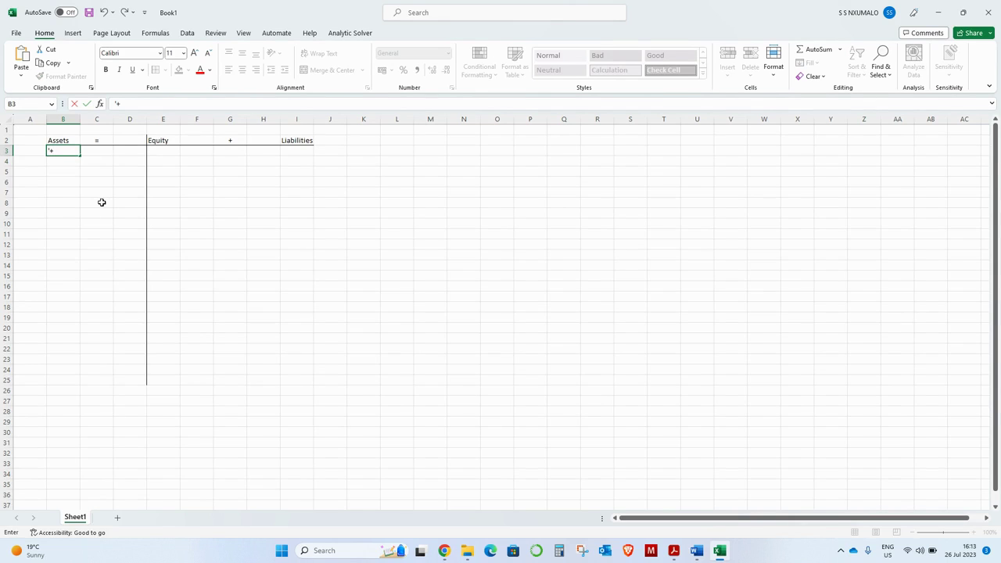
pyautogui.write('+1 000')
pyautogui.press('Tab')
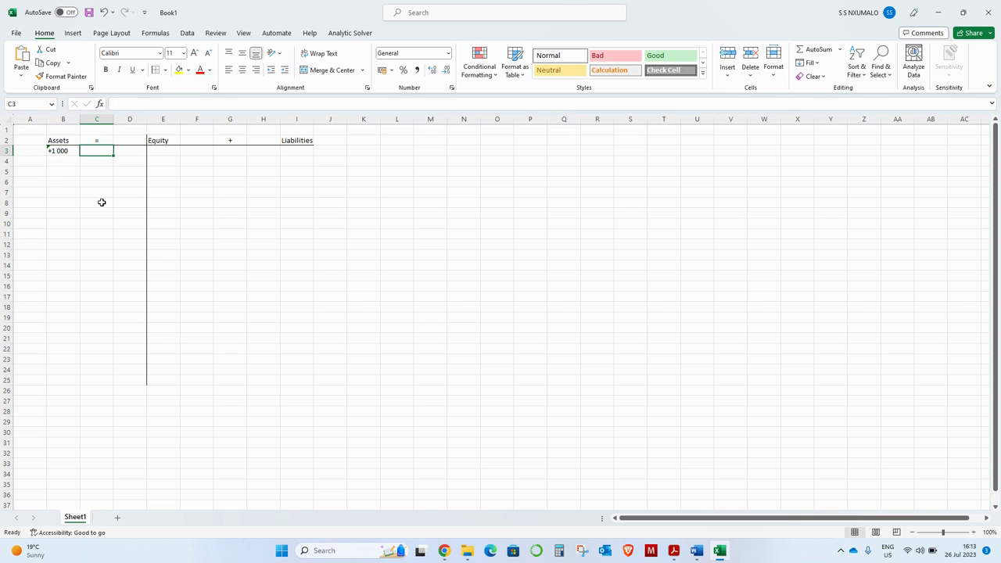
# Step: Check the words "services rendered" in question 1 in Word and enter +1 000 as text under Equity in Excel cell E3
pyautogui.press('Tab')
pyautogui.press('Tab')
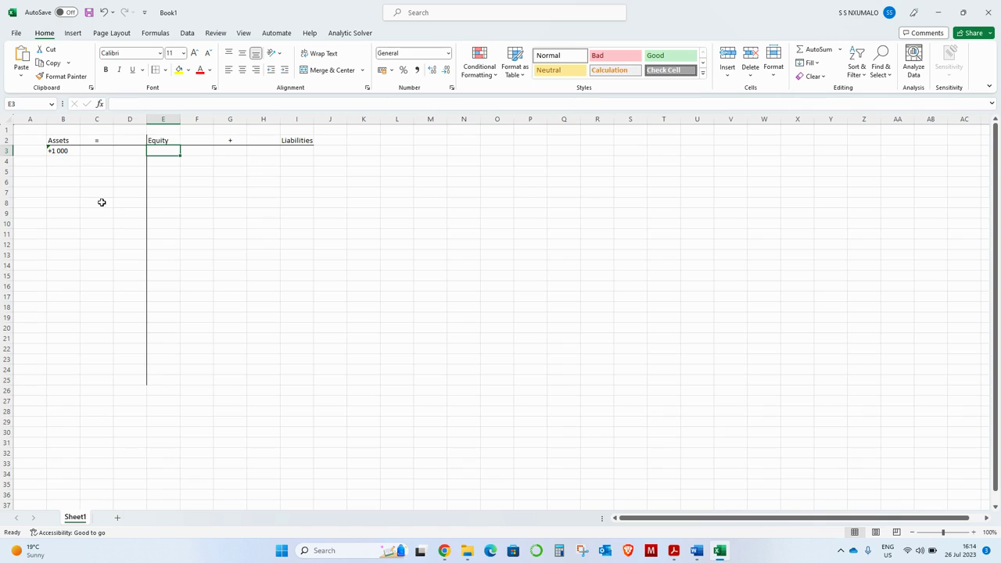
pyautogui.hotkey('alt', 'Tab')
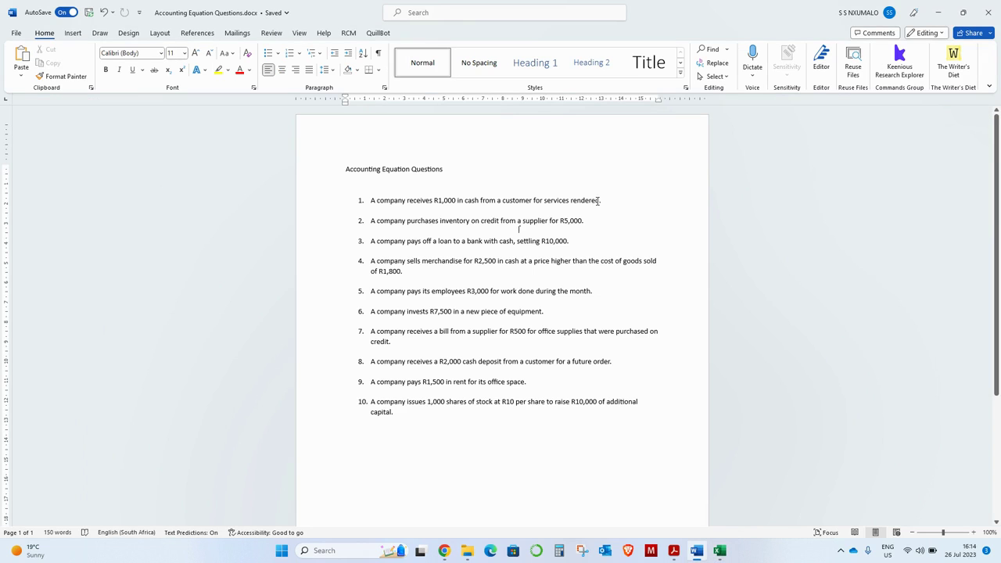
pyautogui.moveTo(600, 201); pyautogui.dragTo(555, 201)
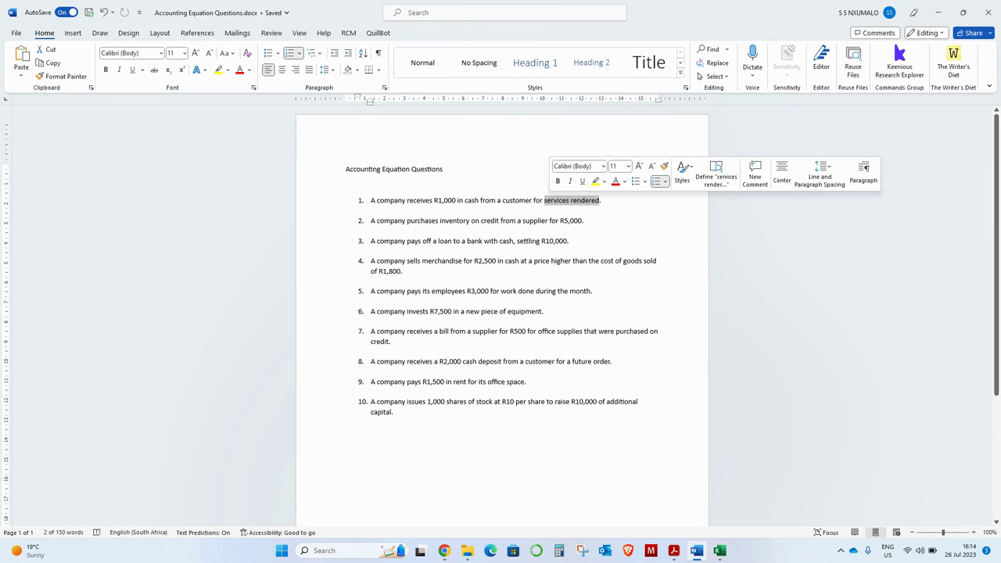
pyautogui.hotkey('alt', 'Tab')
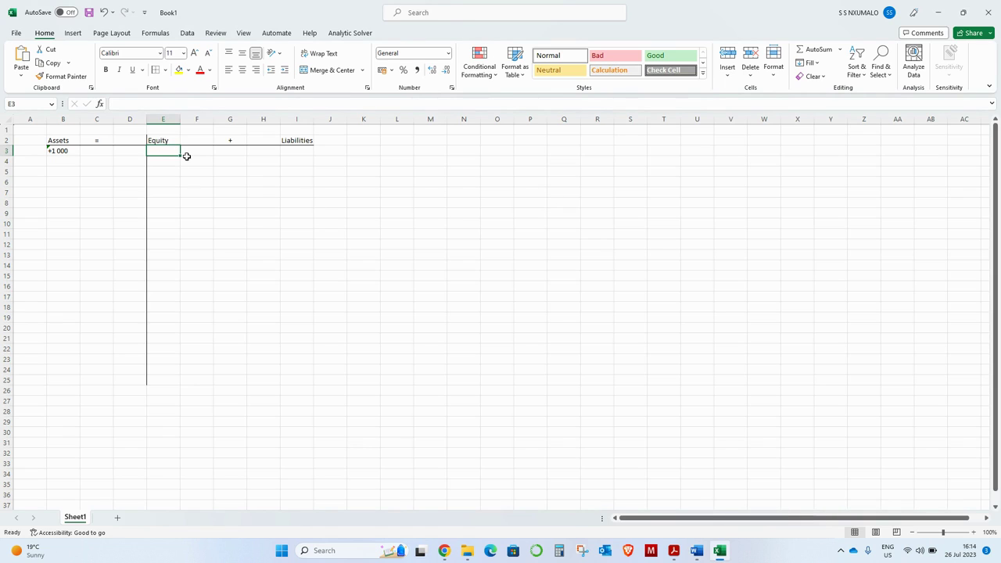
pyautogui.write("'+1 000")
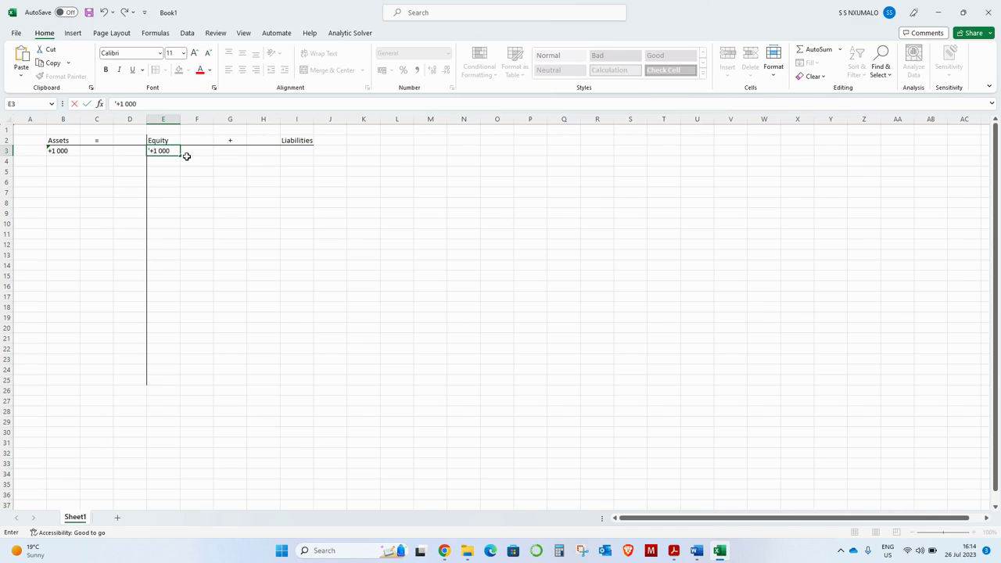
pyautogui.press('Return')
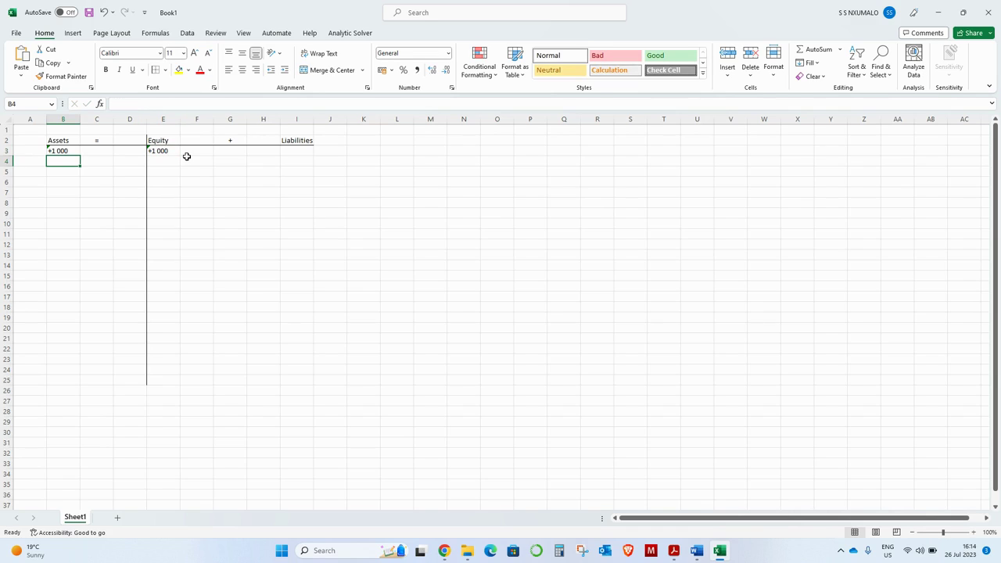
# Step: Ignore the number-stored-as-text error for the two amounts in B3:E3
pyautogui.click(56, 151)
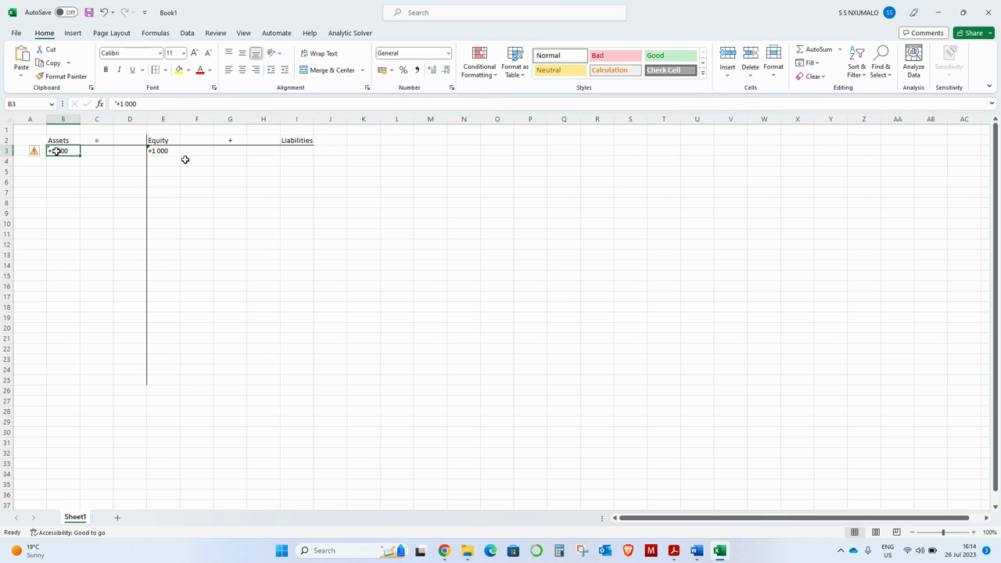
pyautogui.click(159, 151)
pyautogui.click(56, 150)
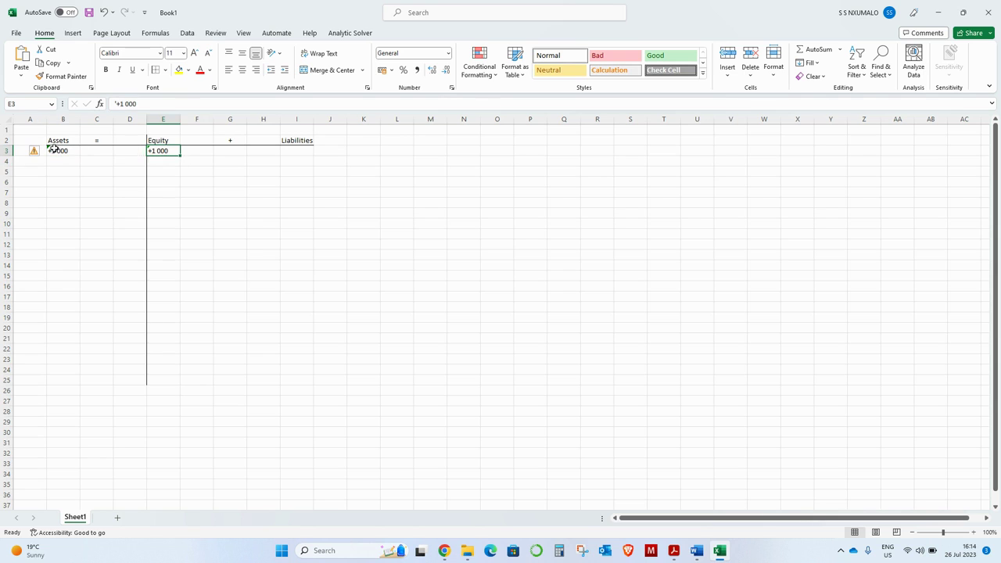
pyautogui.click(160, 151)
pyautogui.moveTo(56, 151); pyautogui.dragTo(157, 150)
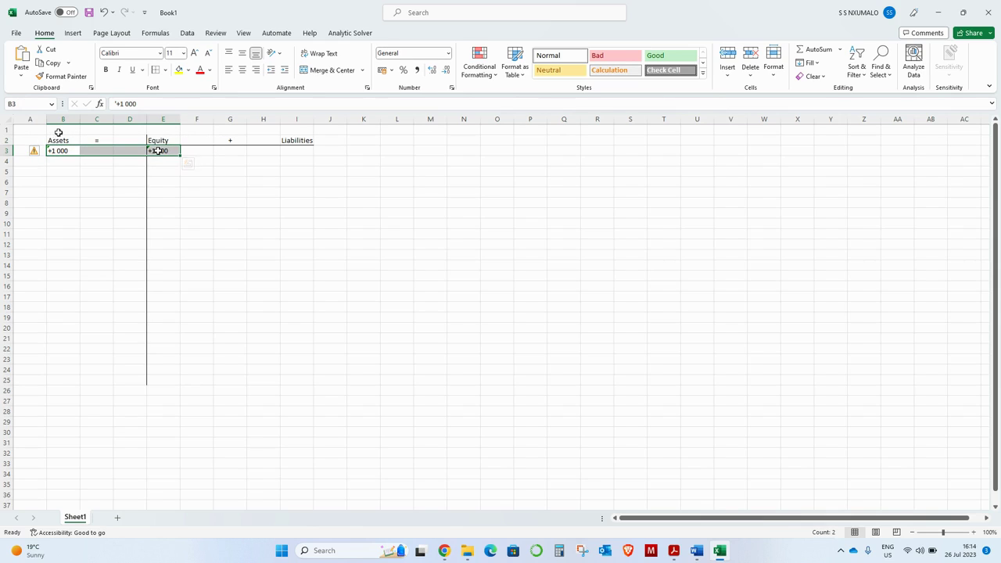
pyautogui.click(35, 153)
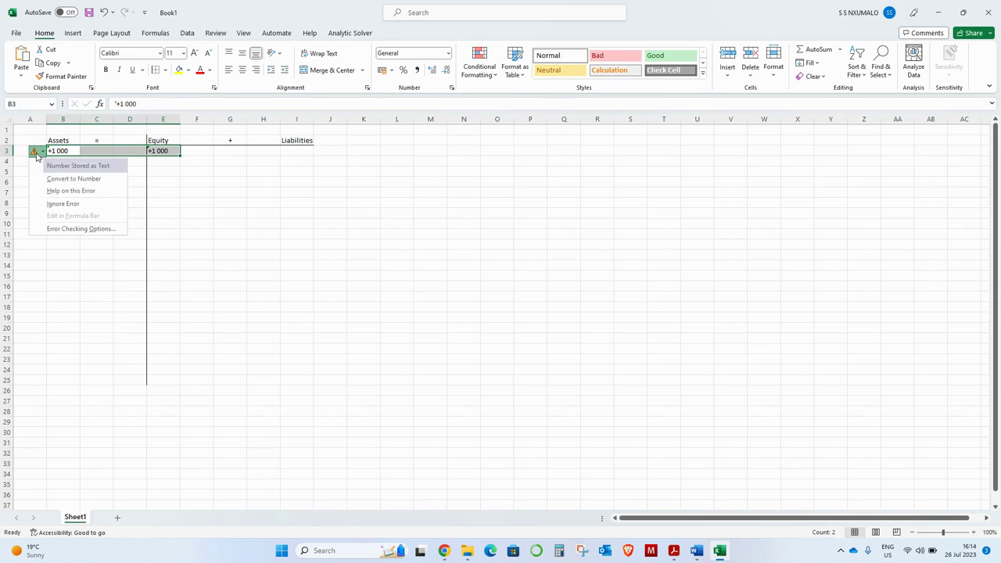
pyautogui.click(72, 202)
pyautogui.click(58, 154)
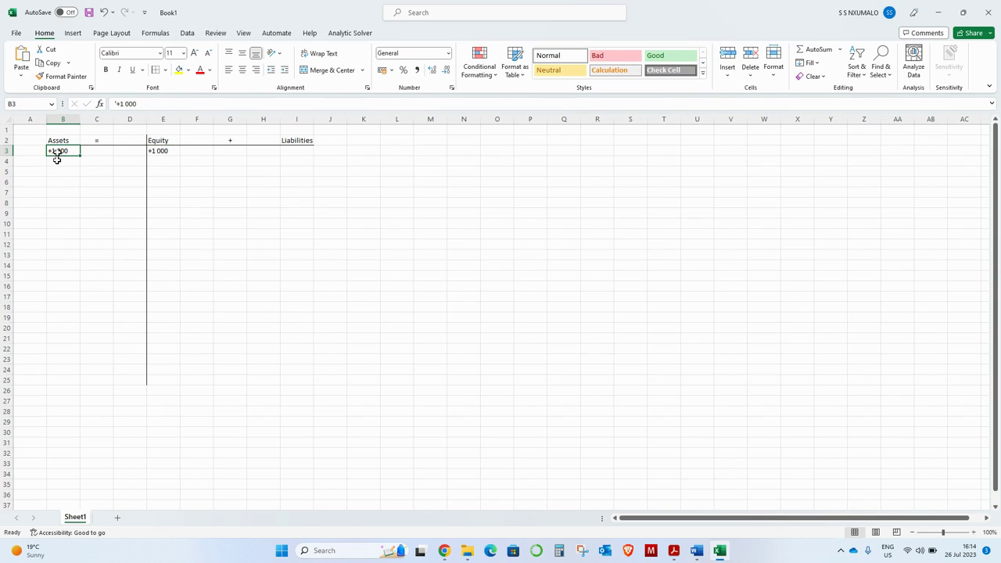
# Step: Label question 1's amounts as Dr in cell C3 beside Assets and Cr in cell F3 beside Equity, checking the Word question in between
pyautogui.click(89, 154)
pyautogui.write('Dr')
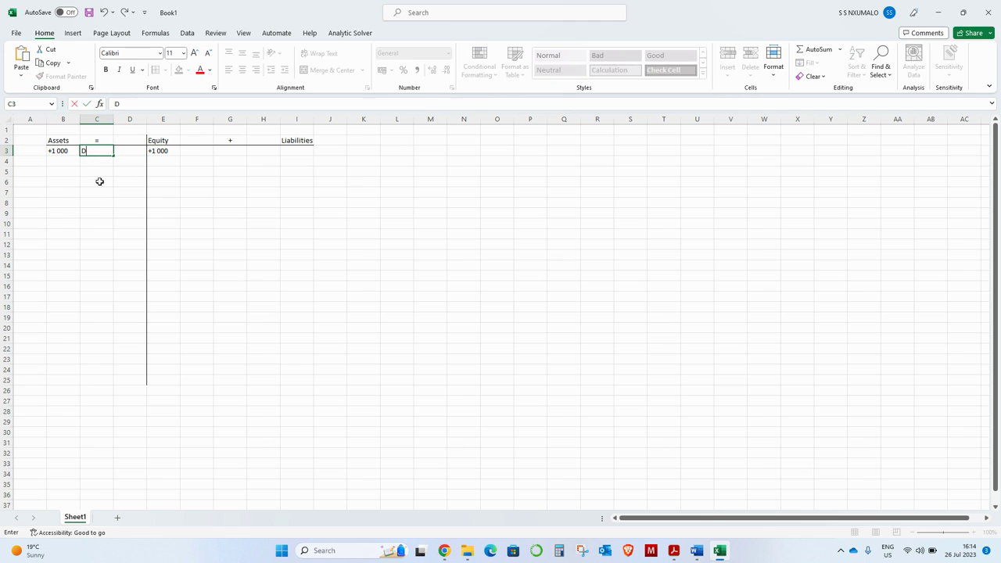
pyautogui.press('Tab')
pyautogui.press('Tab')
pyautogui.press('Tab')
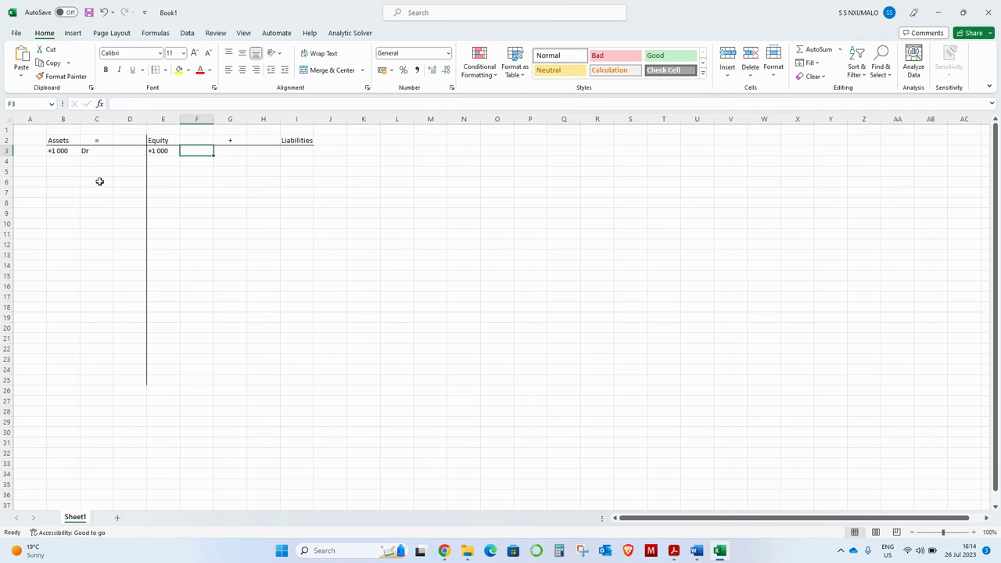
pyautogui.hotkey('alt', 'Tab')
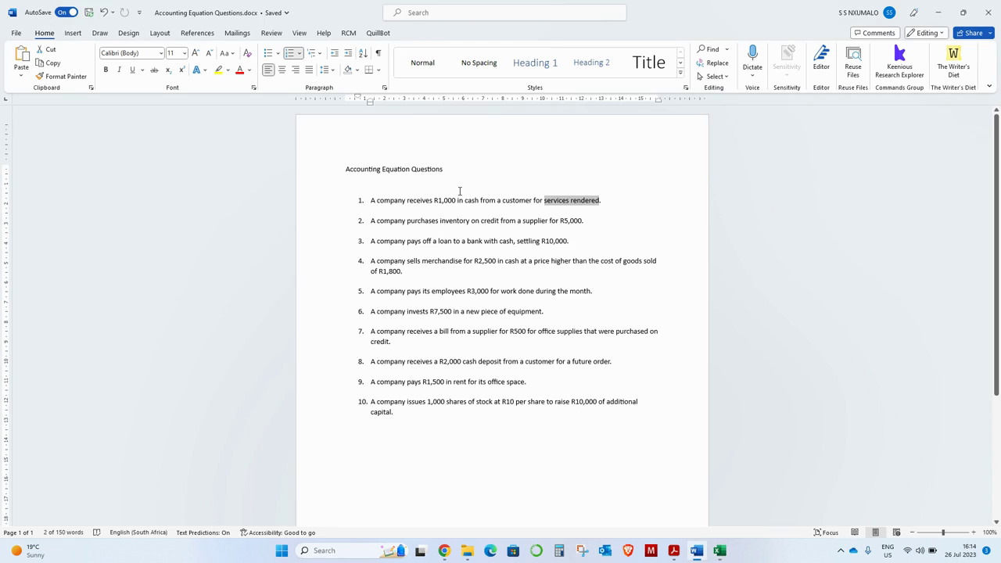
pyautogui.hotkey('alt', 'Tab')
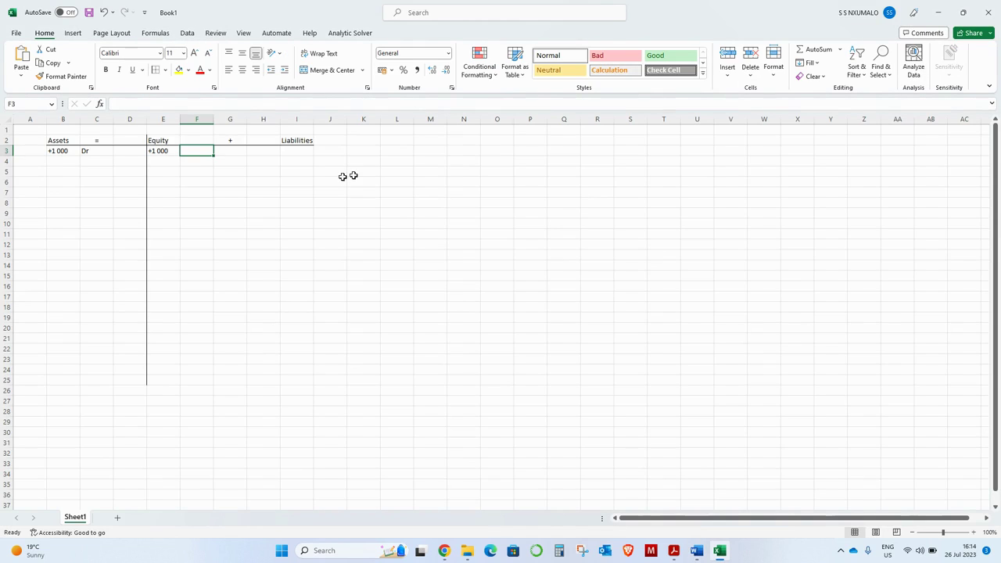
pyautogui.write('Cr')
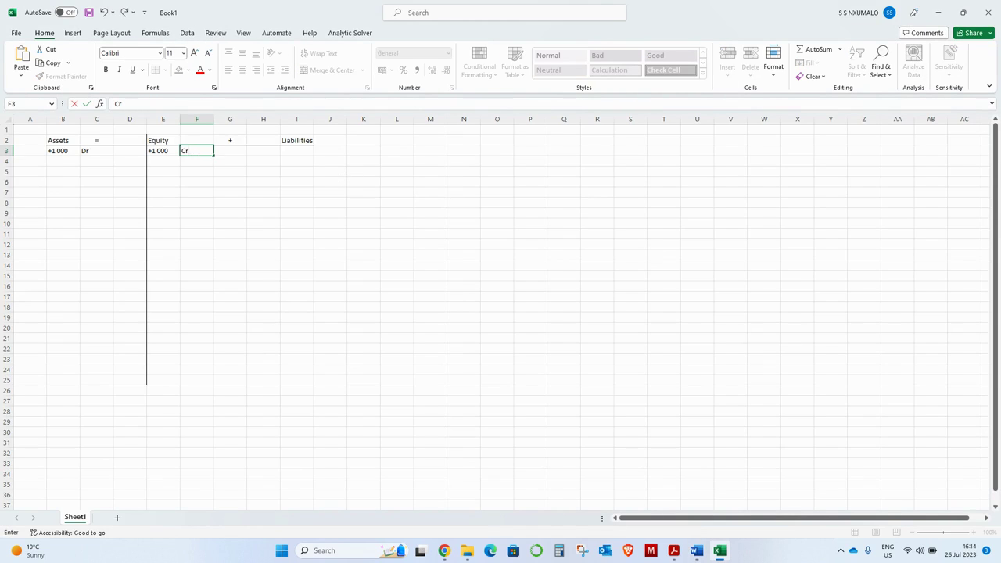
pyautogui.click(221, 202)
# Step: Review question 1's amounts and debit and credit labels across the Assets, Equity and Liabilities columns in row 3
pyautogui.click(96, 150)
pyautogui.click(184, 151)
pyautogui.click(56, 151)
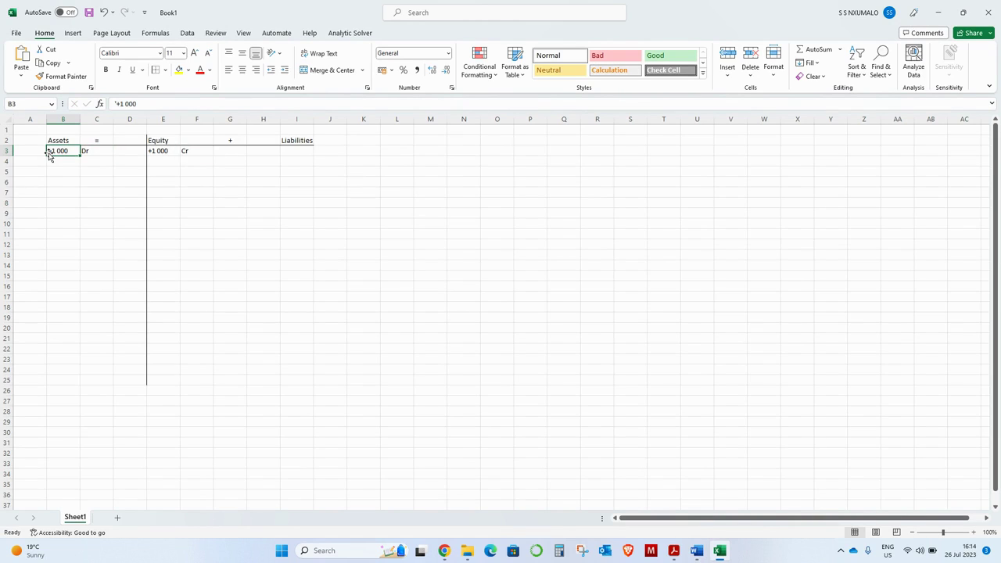
pyautogui.click(165, 151)
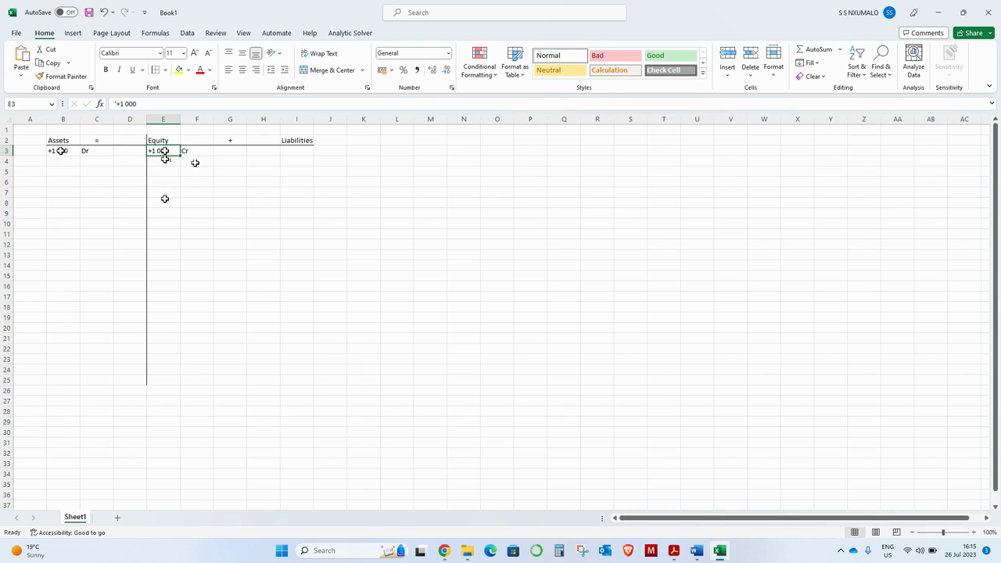
pyautogui.moveTo(61, 150); pyautogui.dragTo(86, 150)
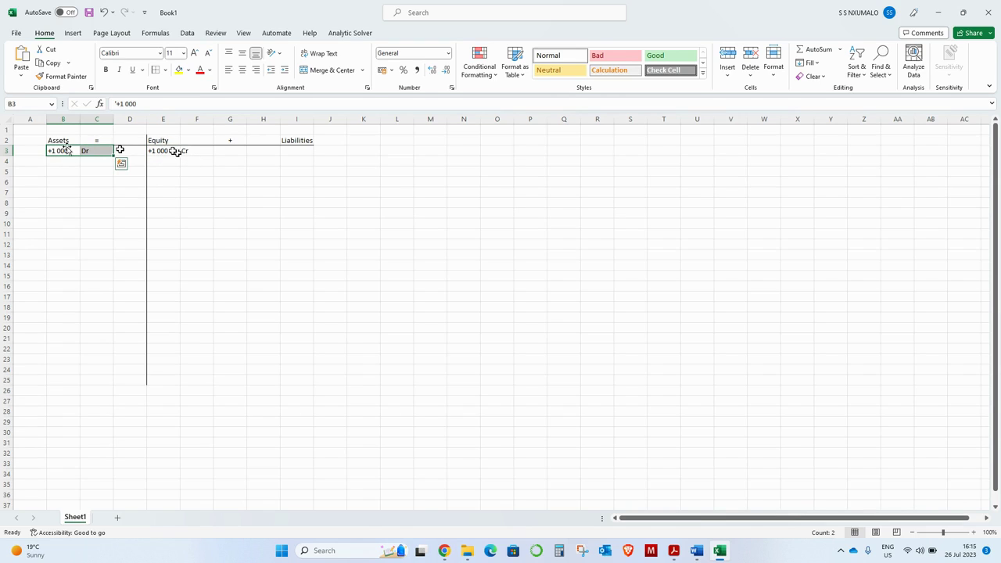
pyautogui.moveTo(174, 150); pyautogui.dragTo(181, 150)
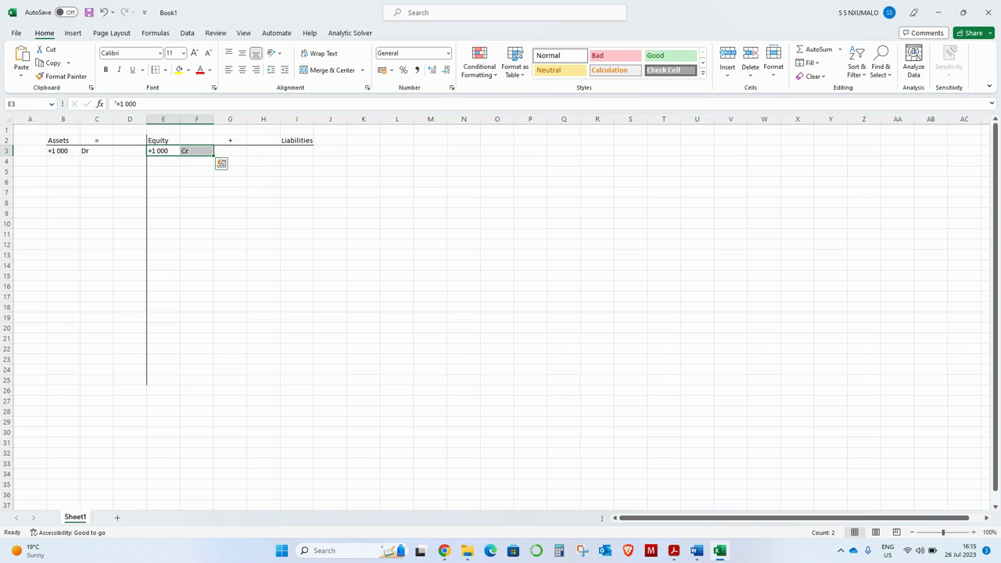
pyautogui.moveTo(262, 150); pyautogui.dragTo(306, 150)
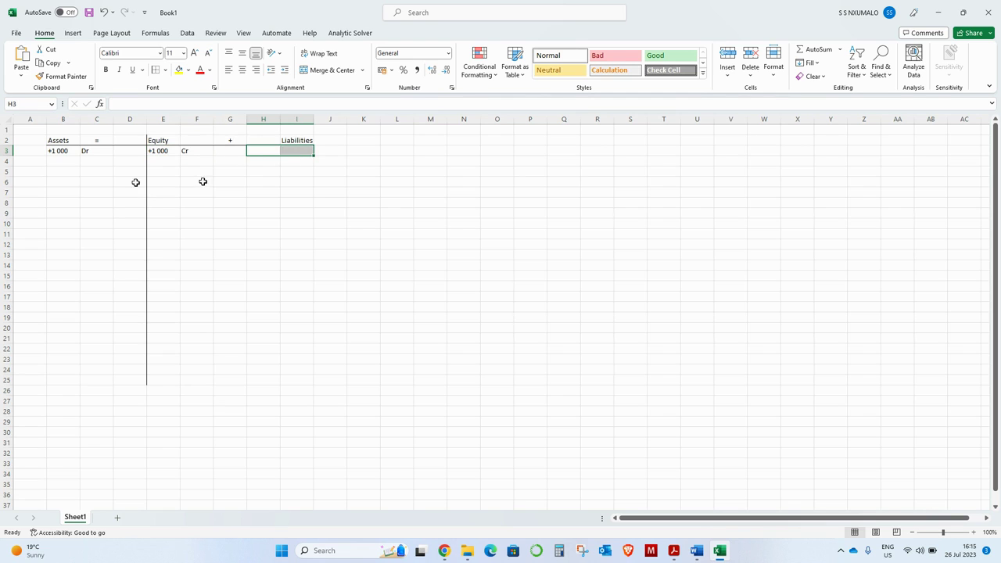
# Step: Number the first transaction as 1 in cell A3 and left-align the numbering cells in column A down to row 19
pyautogui.click(32, 151)
pyautogui.write('1')
pyautogui.press('Return')
pyautogui.click(32, 151)
pyautogui.moveTo(32, 151); pyautogui.dragTo(34, 317)
pyautogui.click(228, 70)
pyautogui.click(64, 158)
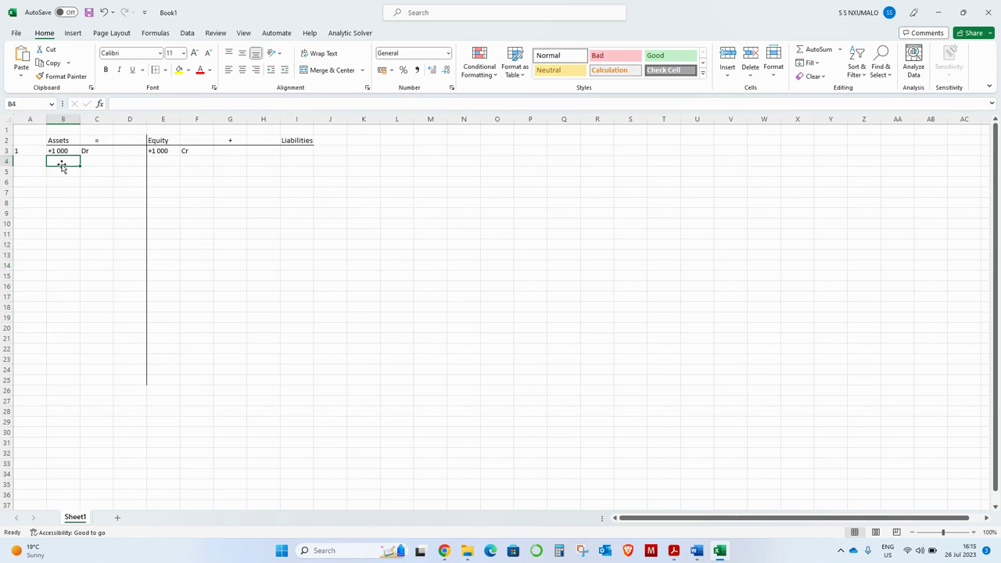
# Step: Check the word "inventory" in question 2 in Word, then enter +5 000 as text under Assets in Excel cell B4
pyautogui.hotkey('alt', 'Tab')
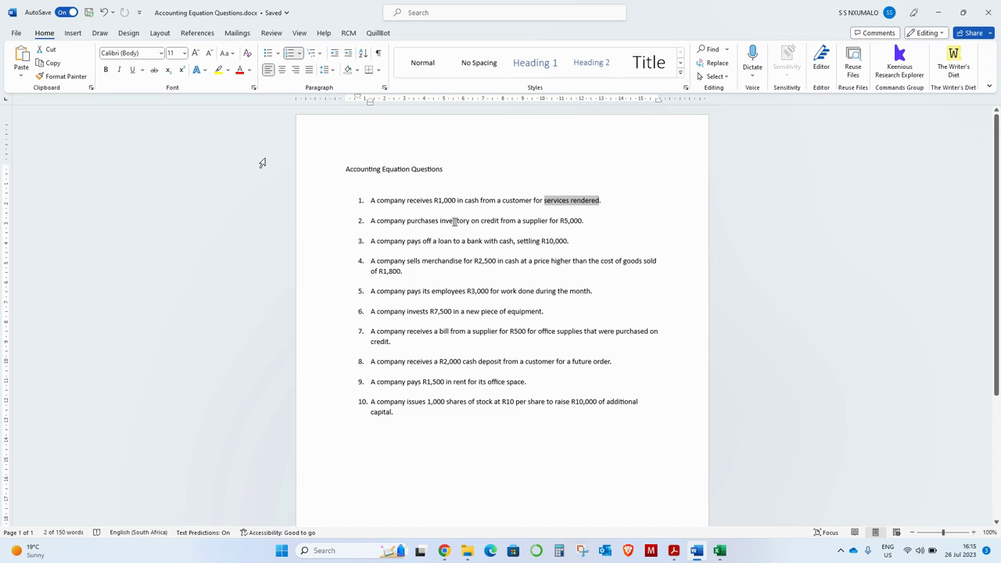
pyautogui.doubleClick(453, 222)
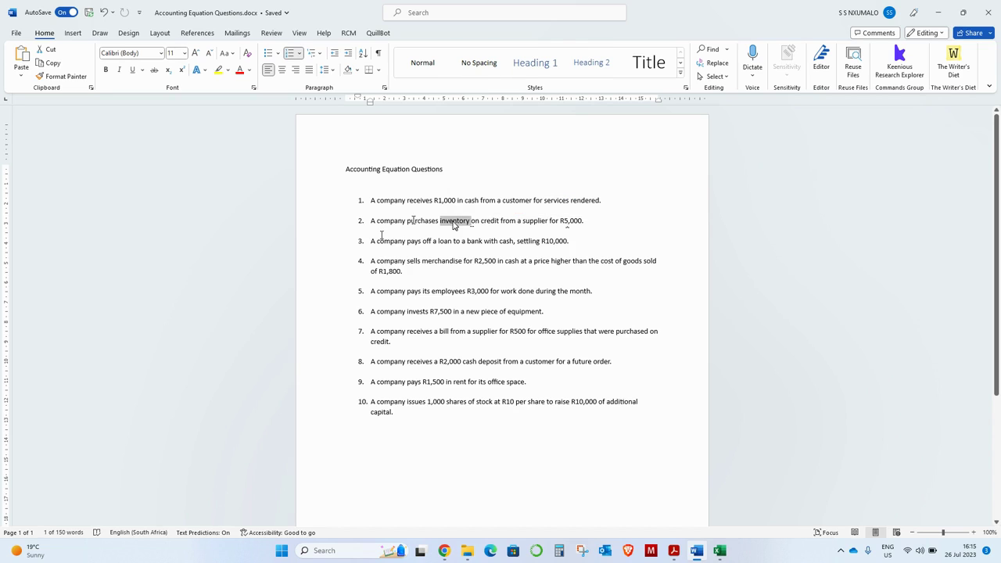
pyautogui.hotkey('alt', 'Tab')
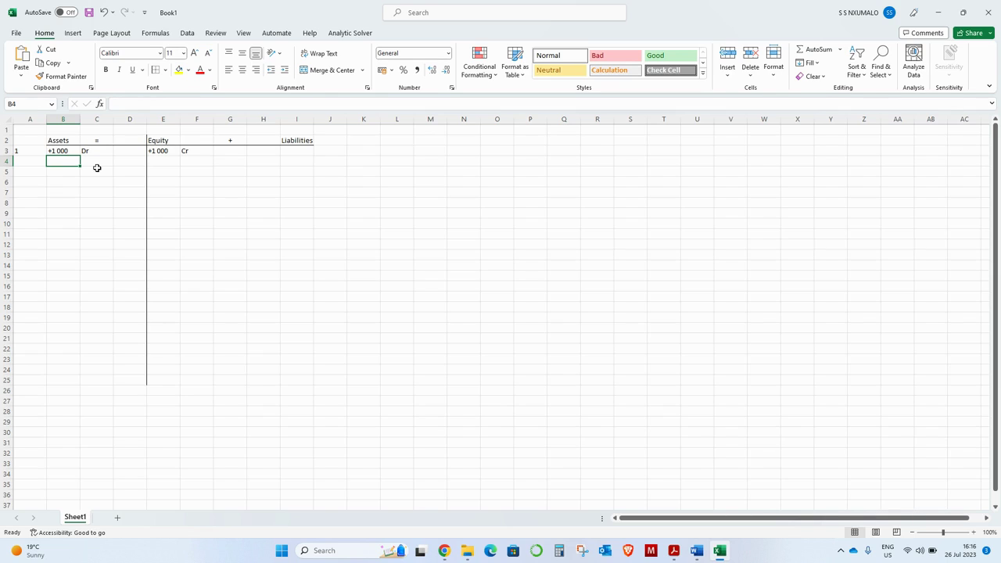
pyautogui.write("'")
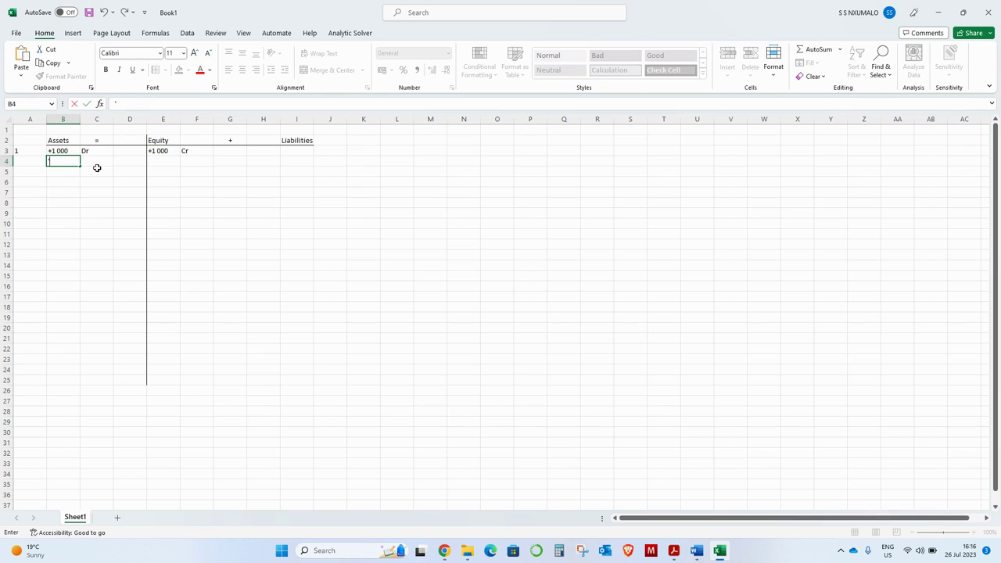
pyautogui.write('+5 000')
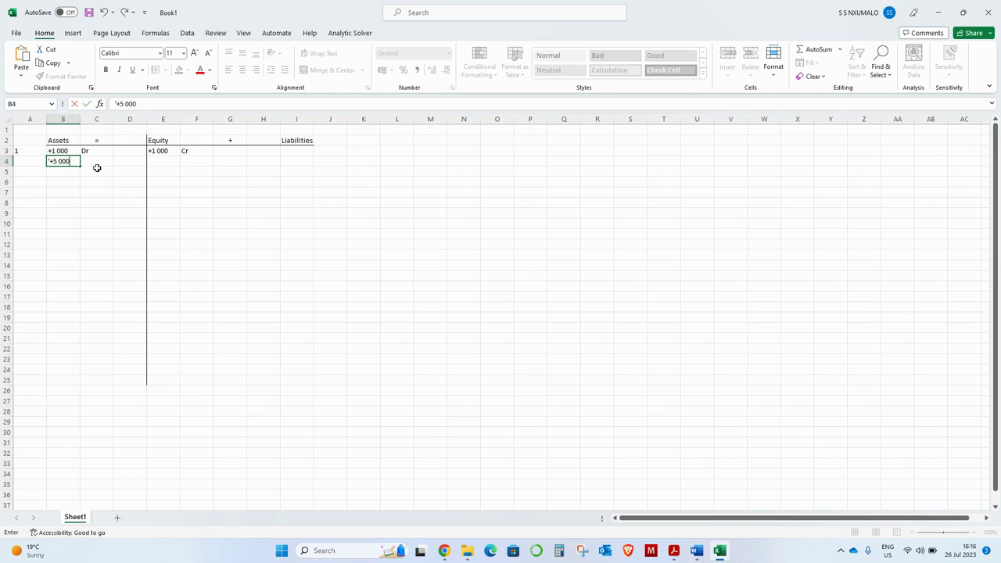
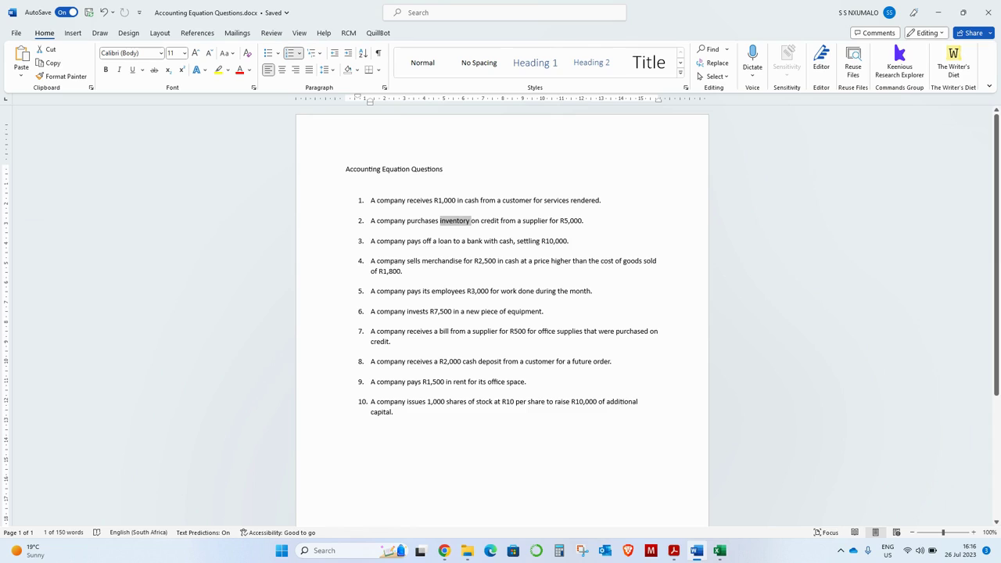
# Step: Check question 2 in Word again and enter +5 000 as text under Liabilities in Excel cell I4
pyautogui.hotkey('alt', 'Tab')
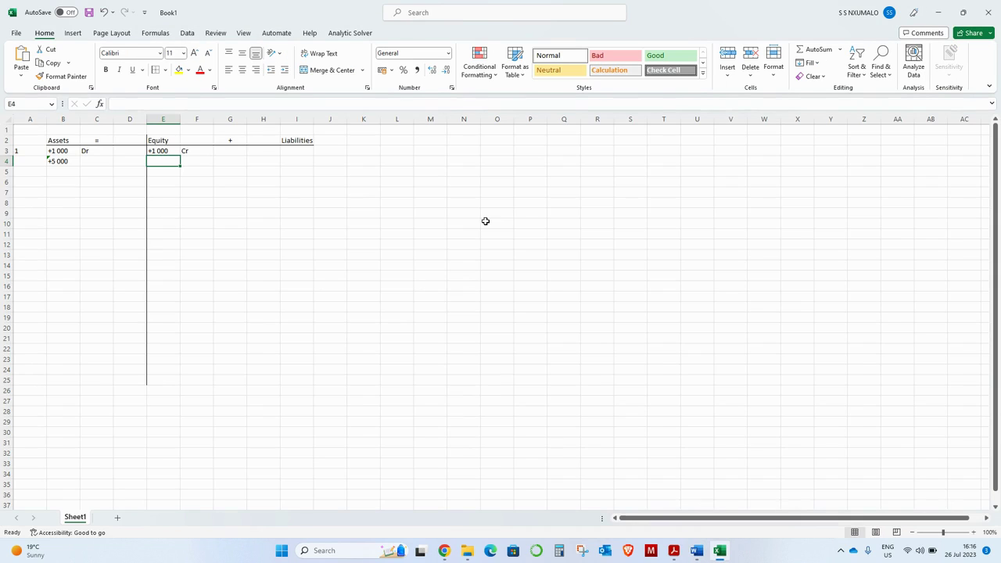
pyautogui.press('Right')
pyautogui.press('Right')
pyautogui.press('Right')
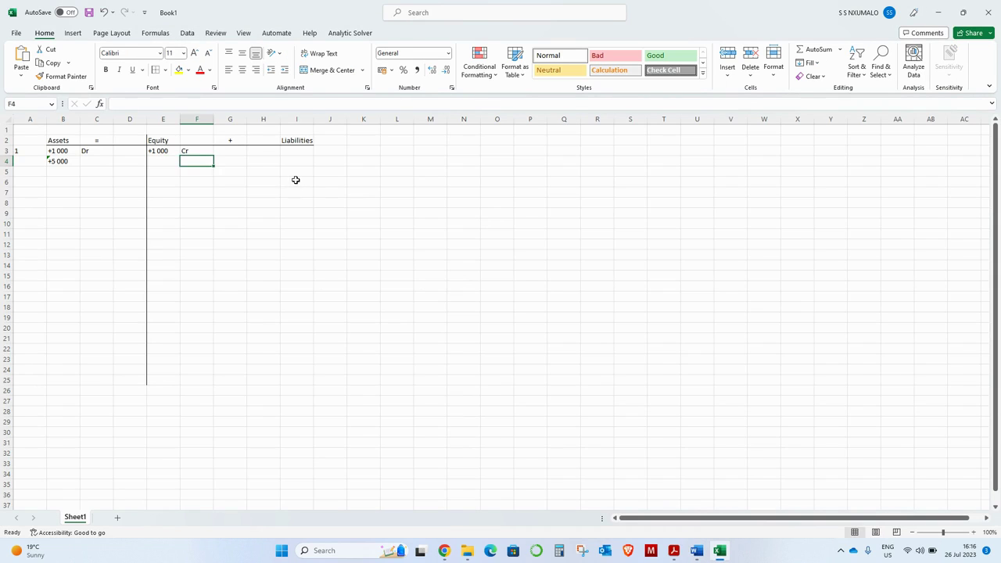
pyautogui.press('Right')
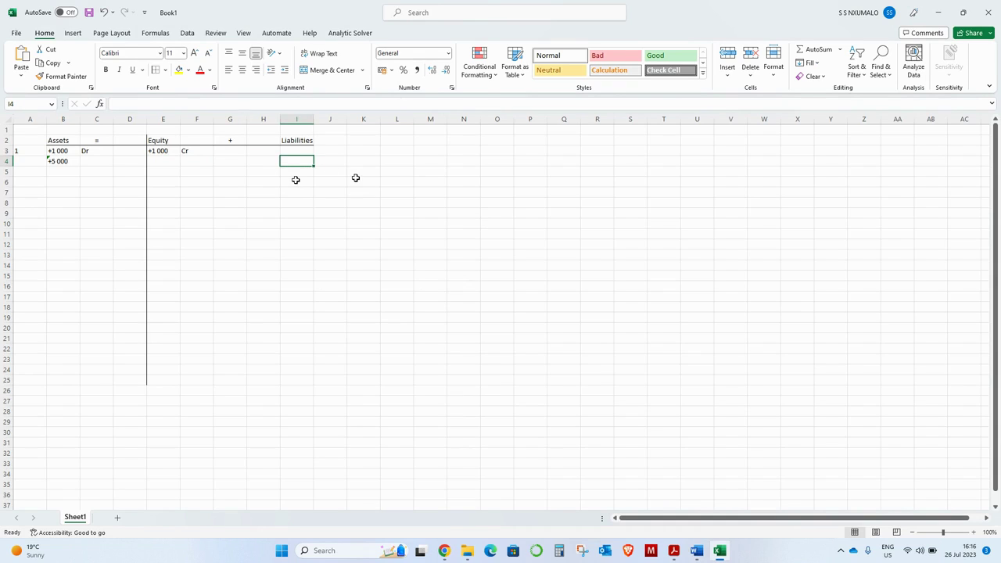
pyautogui.write("'")
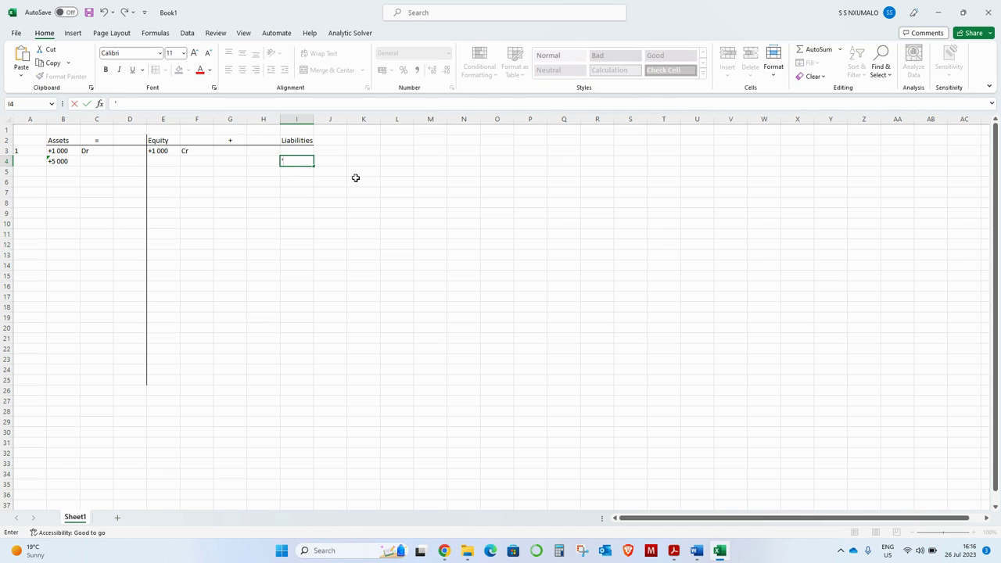
pyautogui.write('+5 000')
pyautogui.press('Return')
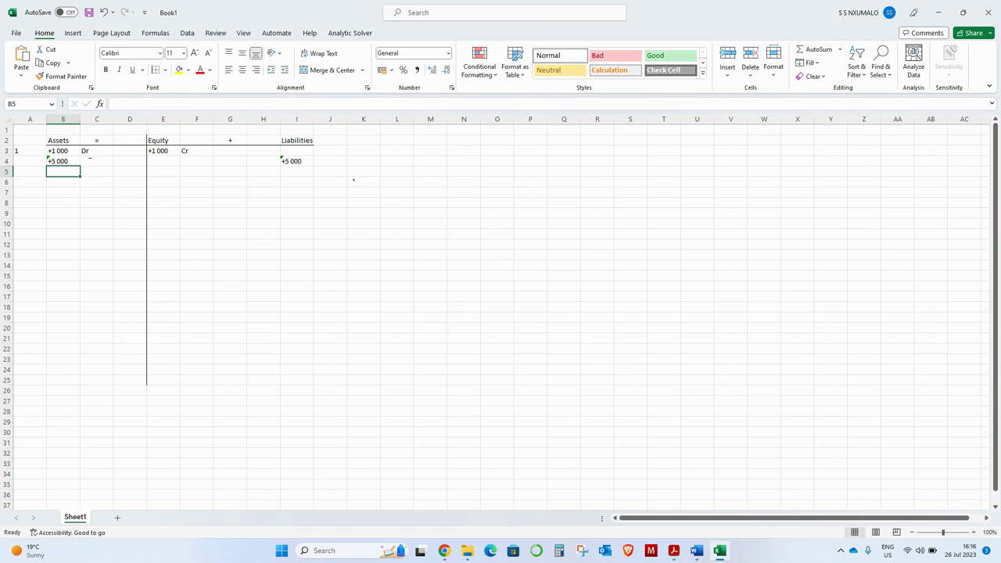
# Step: Review the two amounts in row 4 and label the Assets amount as Dr in cell C4
pyautogui.click(57, 161)
pyautogui.click(293, 161)
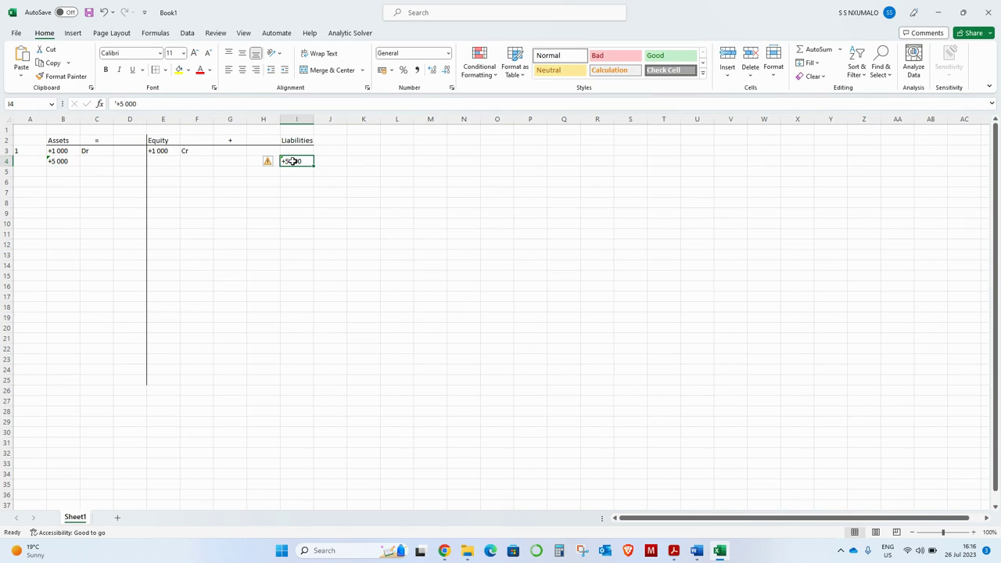
pyautogui.click(86, 161)
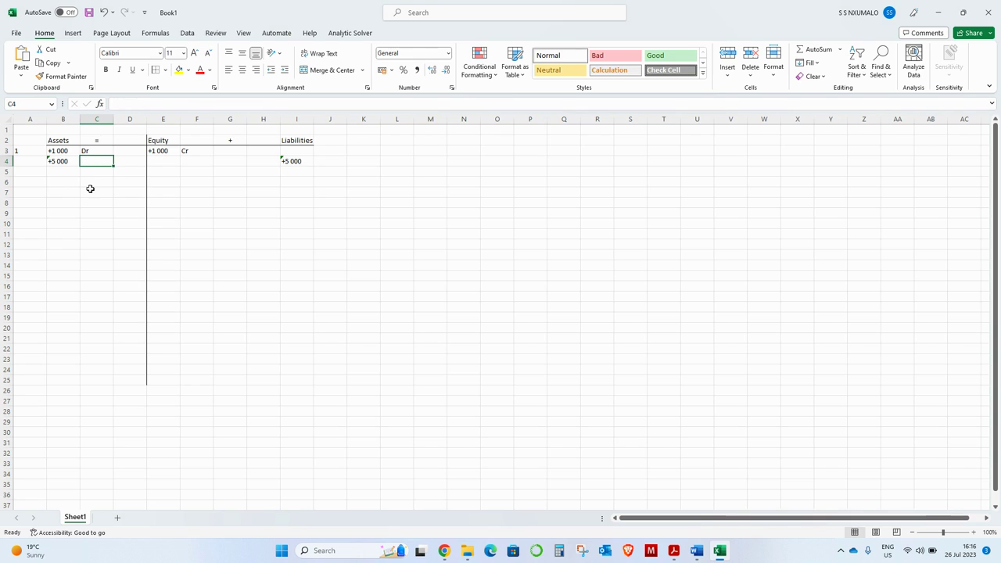
pyautogui.write('Dr')
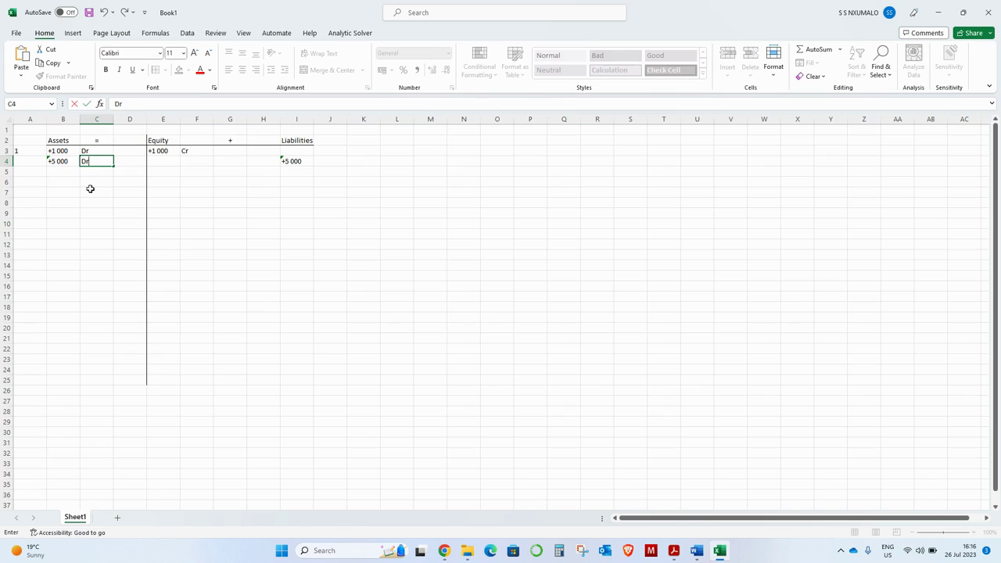
pyautogui.press('Tab')
pyautogui.press('Tab')
pyautogui.press('Left')
pyautogui.press('Left')
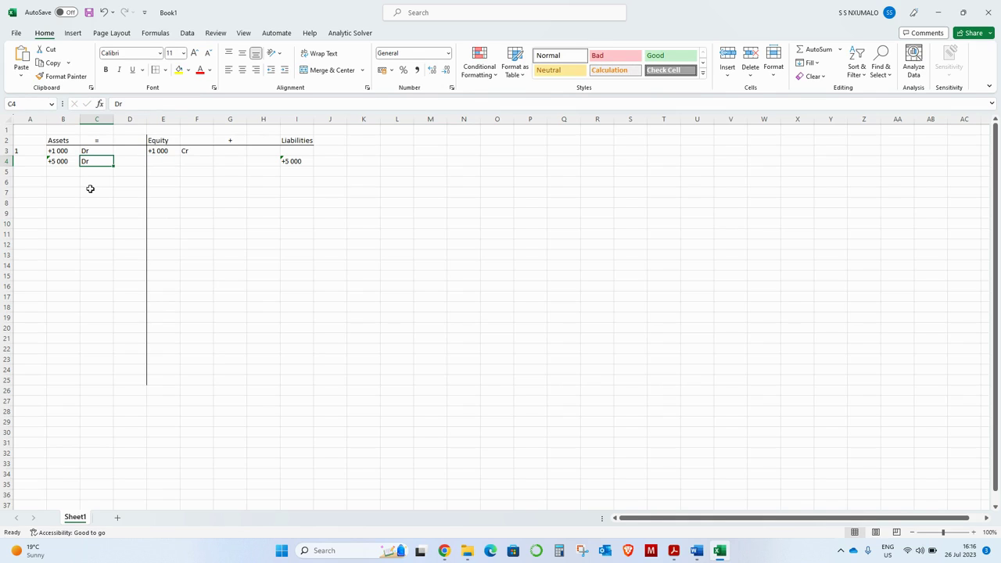
# Step: Label the Liabilities amount of the second transaction as Cr in cell J4
pyautogui.press('Right')
pyautogui.press('Right')
pyautogui.press('Right')
pyautogui.press('Right')
pyautogui.press('Right')
pyautogui.press('Right')
pyautogui.press('Right')
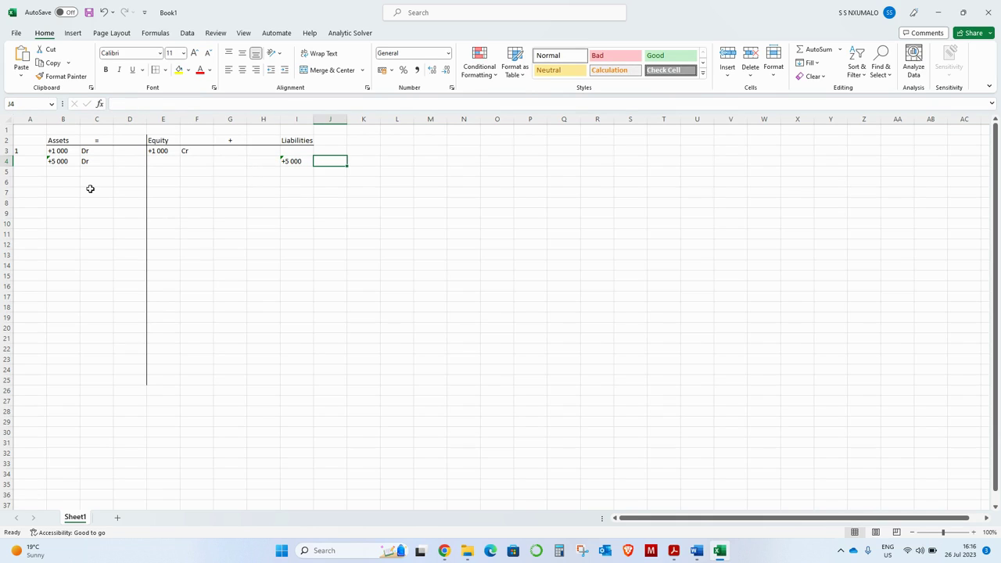
pyautogui.write('Cr')
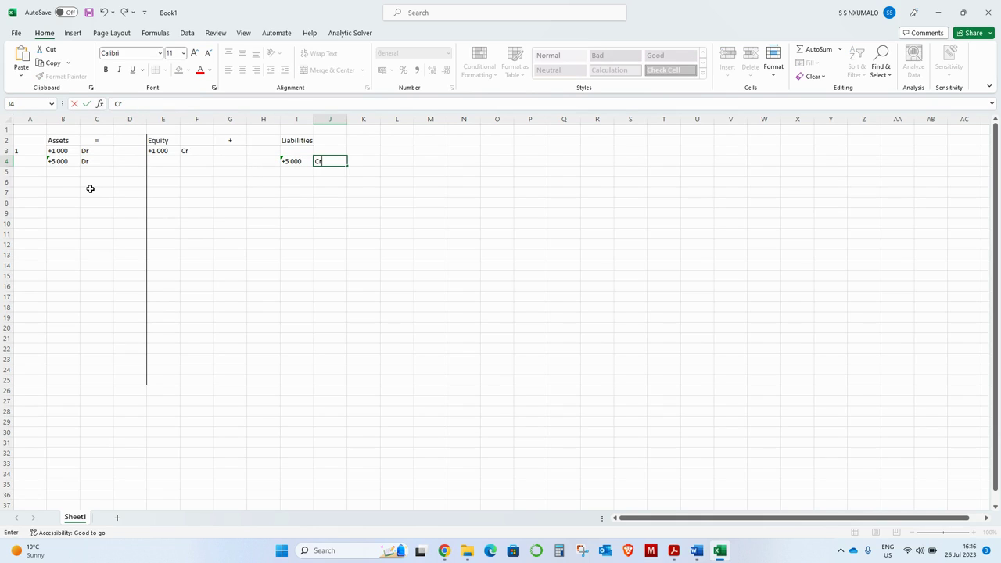
pyautogui.hotkey('ctrl', 'Return')
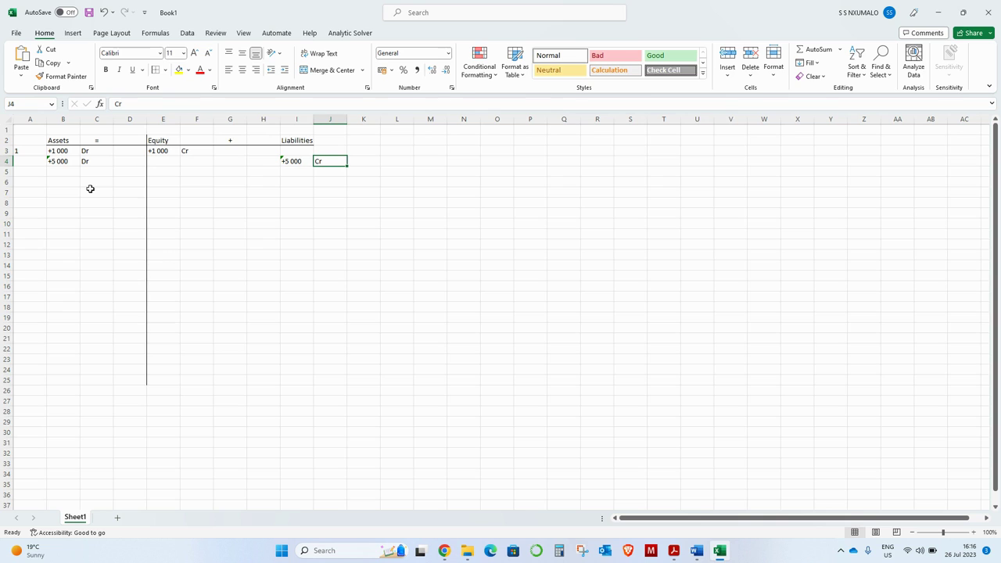
pyautogui.click(323, 171)
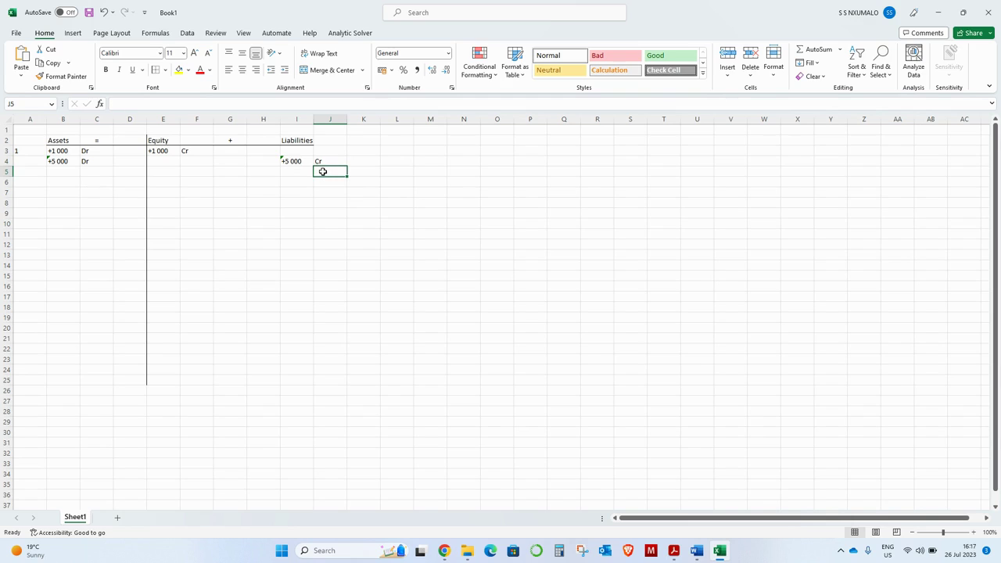
pyautogui.write('Dr')
pyautogui.hotkey('ctrl', 'Return')
pyautogui.press('Delete')
pyautogui.click(333, 161)
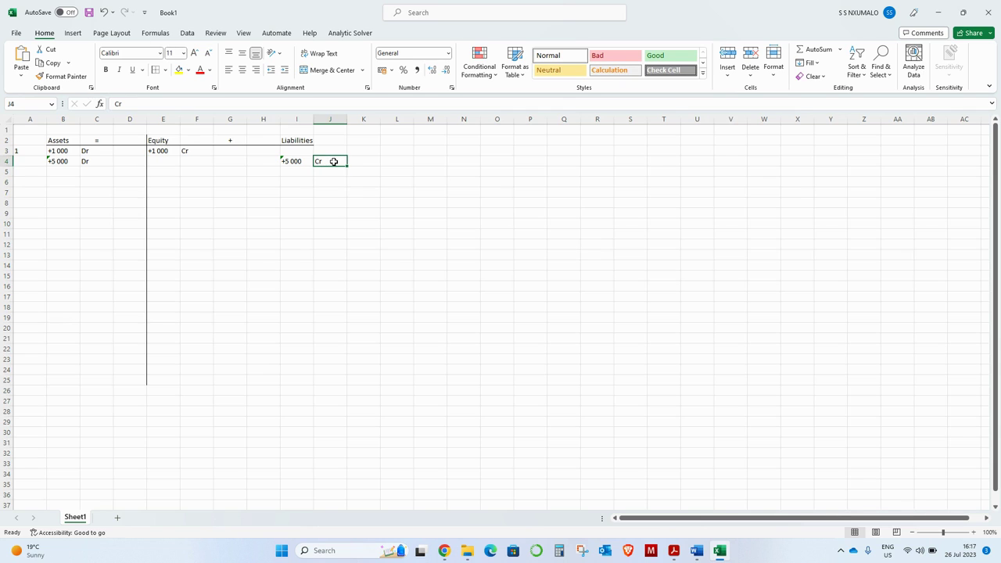
# Step: Number the second transaction as 2 in cell A4
pyautogui.click(26, 161)
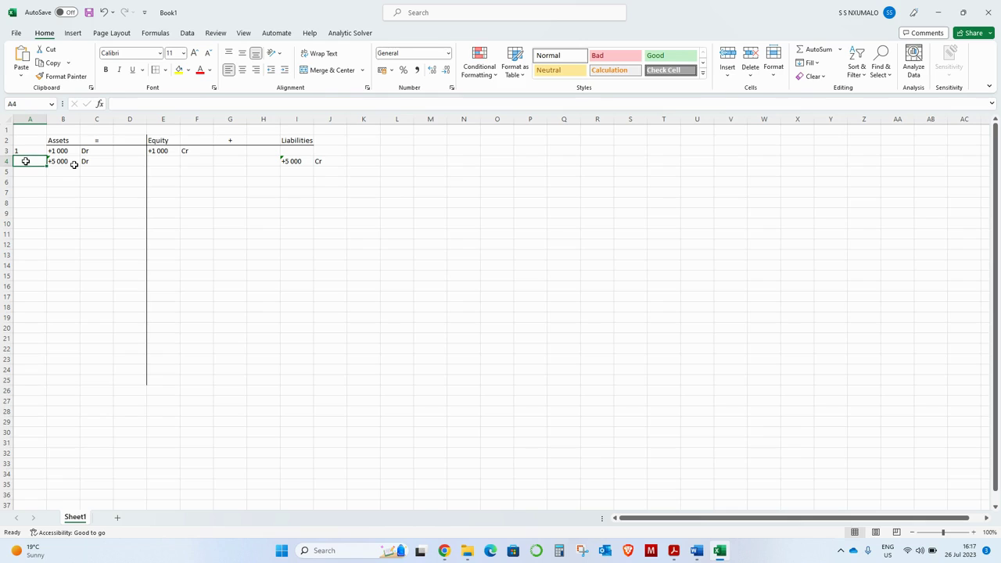
pyautogui.write('2')
pyautogui.press('Return')
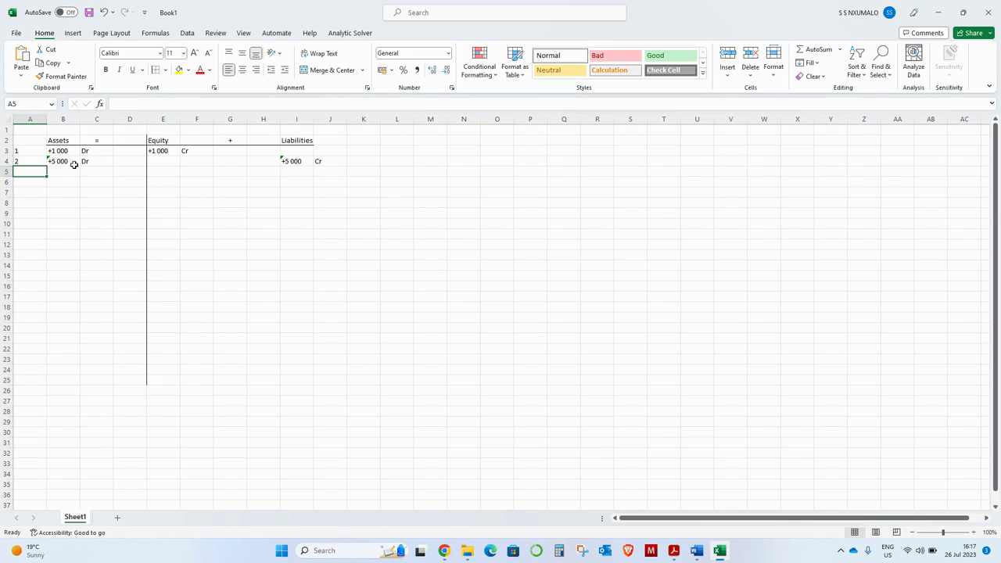
# Step: Read question 3 in the Word document and enter -10 000 as text under Assets in Excel cell B5
pyautogui.hotkey('alt', 'Tab')
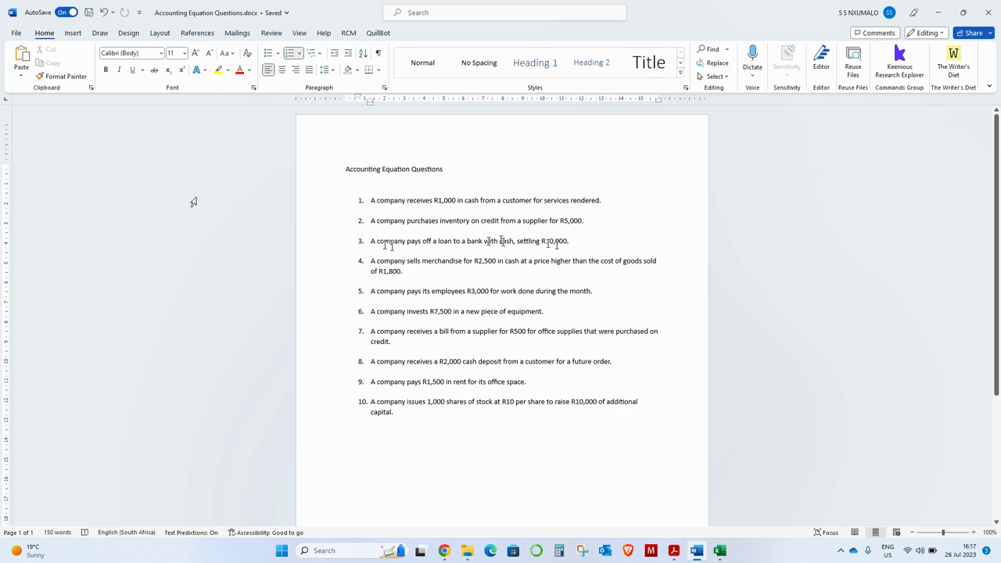
pyautogui.hotkey('alt', 'Tab')
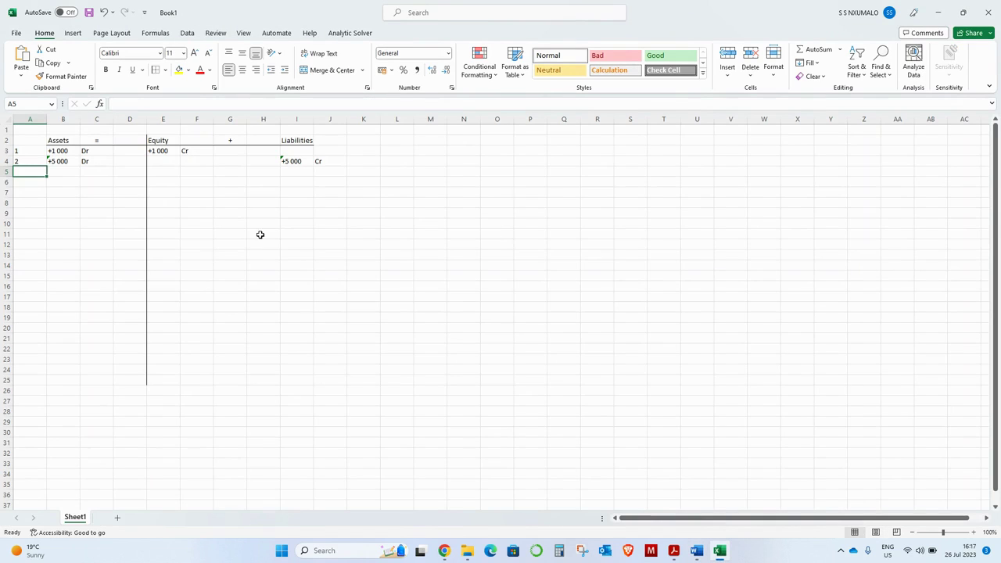
pyautogui.press('Right')
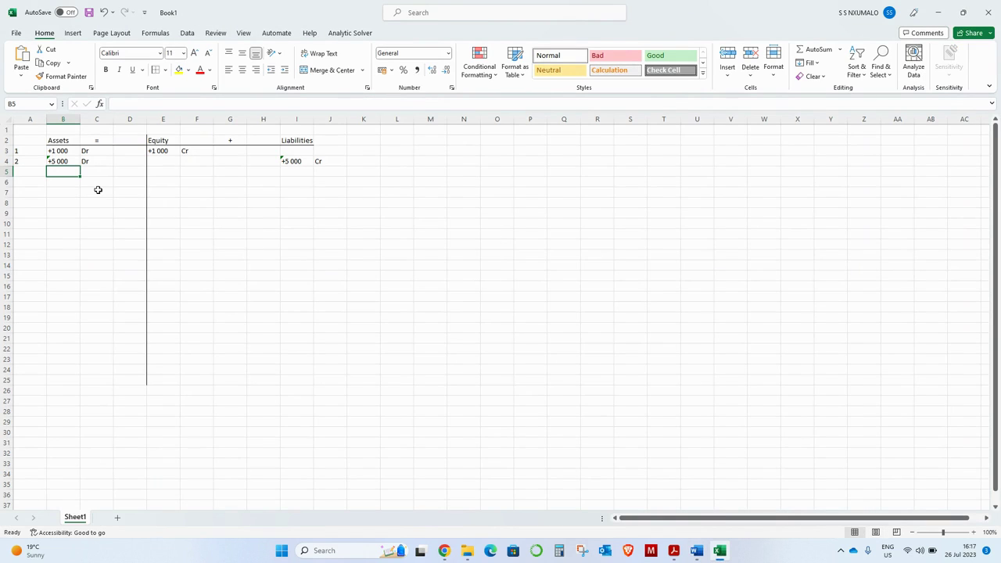
pyautogui.write("'")
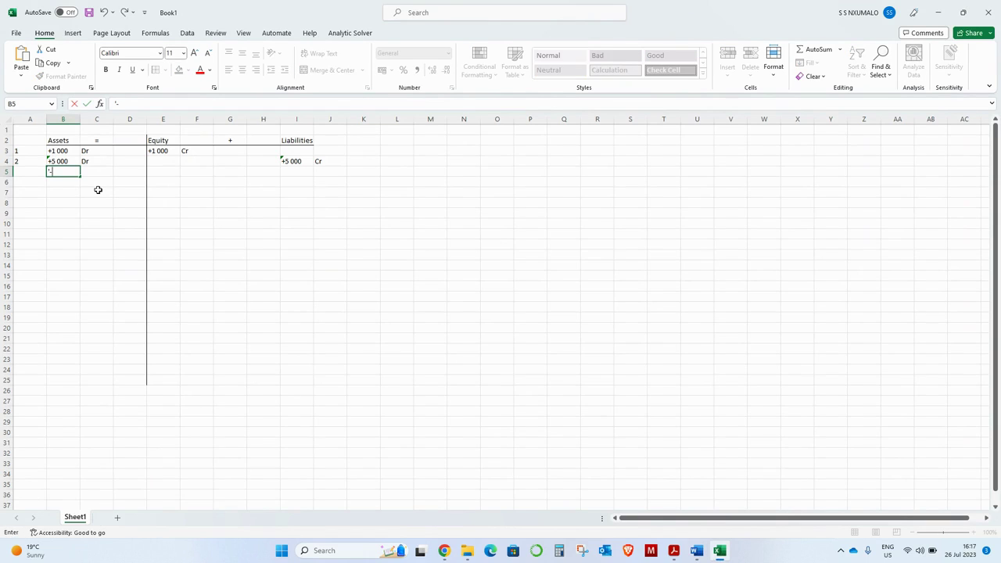
pyautogui.write('-10 000')
pyautogui.press('Return')
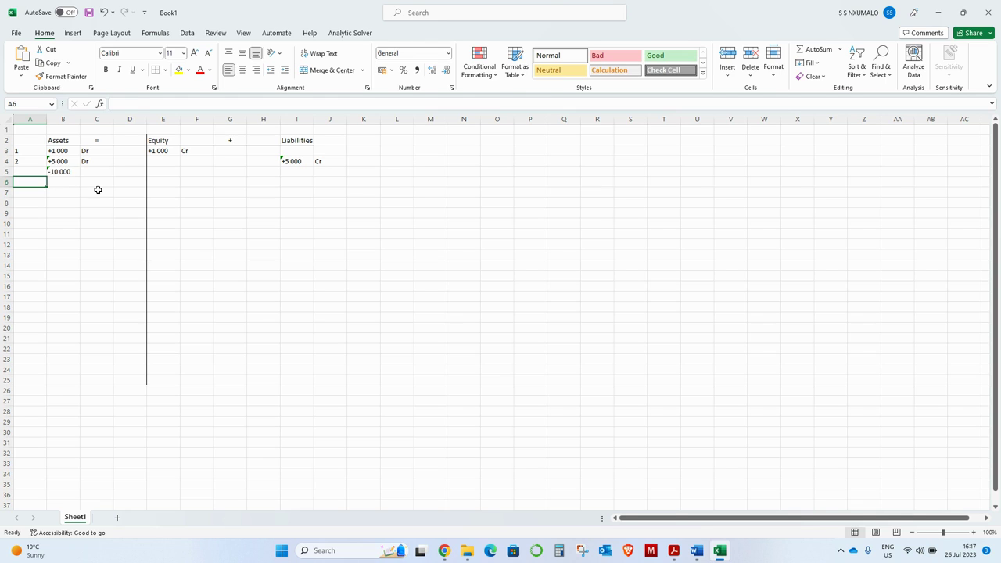
# Step: Check question 3 in Word again for the other side of the transaction and go to Liabilities cell I5 in Excel
pyautogui.click(64, 171)
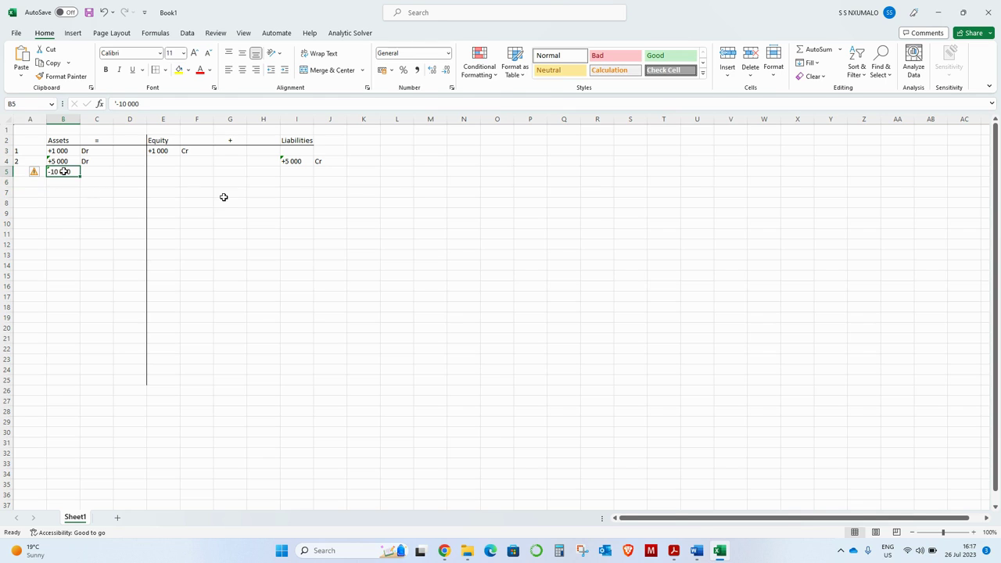
pyautogui.click(161, 171)
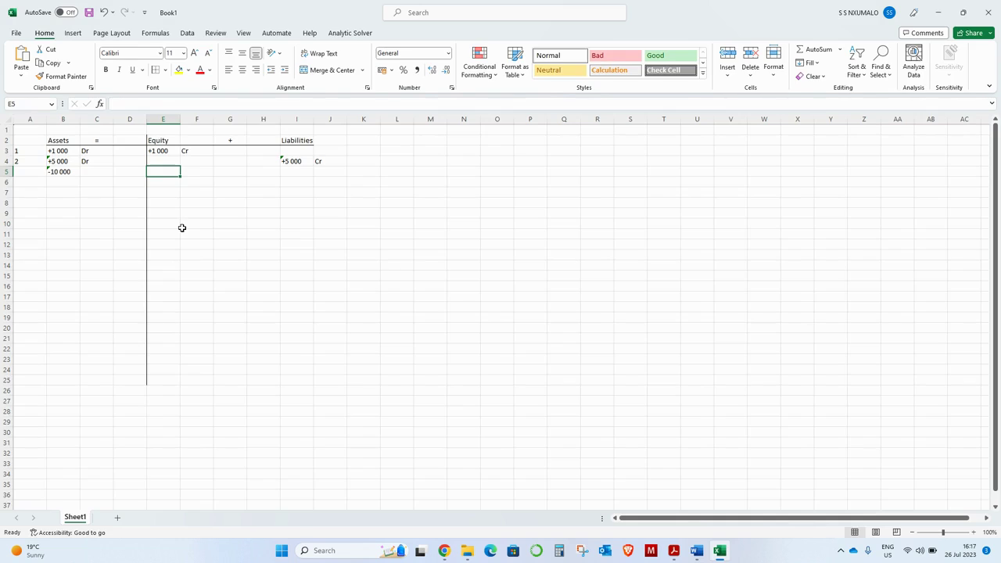
pyautogui.hotkey('alt', 'Tab')
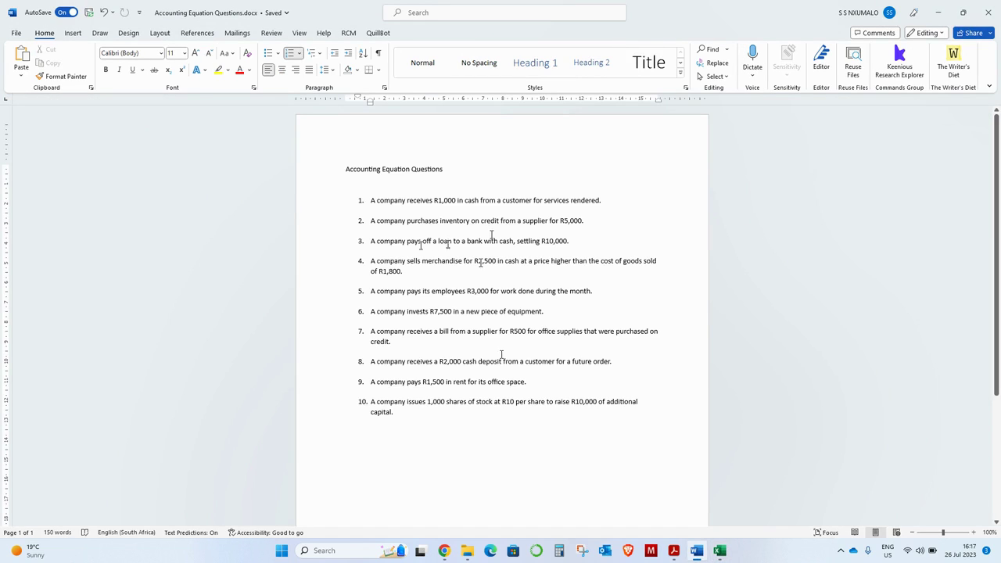
pyautogui.hotkey('alt', 'Tab')
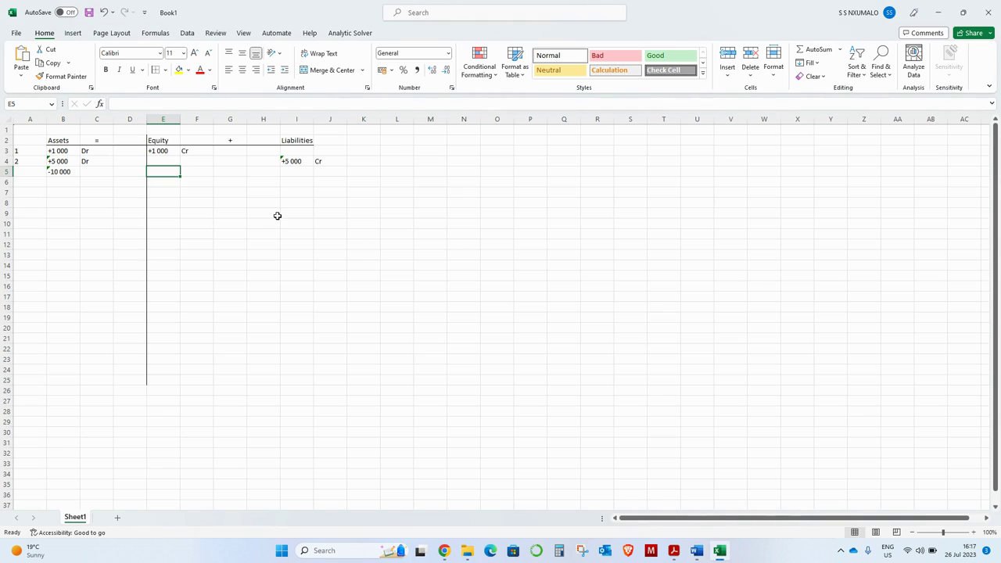
pyautogui.press('Right')
pyautogui.press('Right')
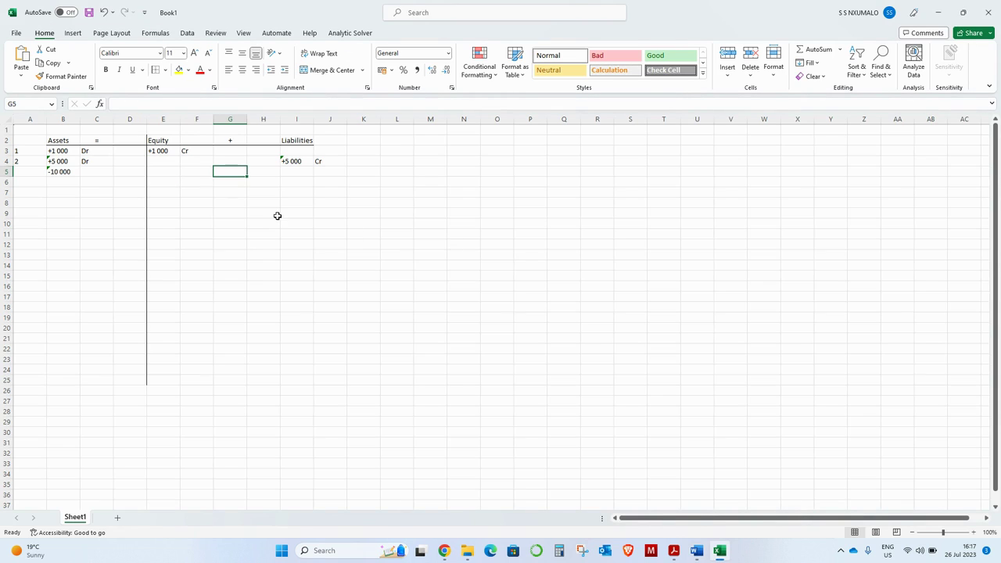
pyautogui.press('Right')
pyautogui.press('Right')
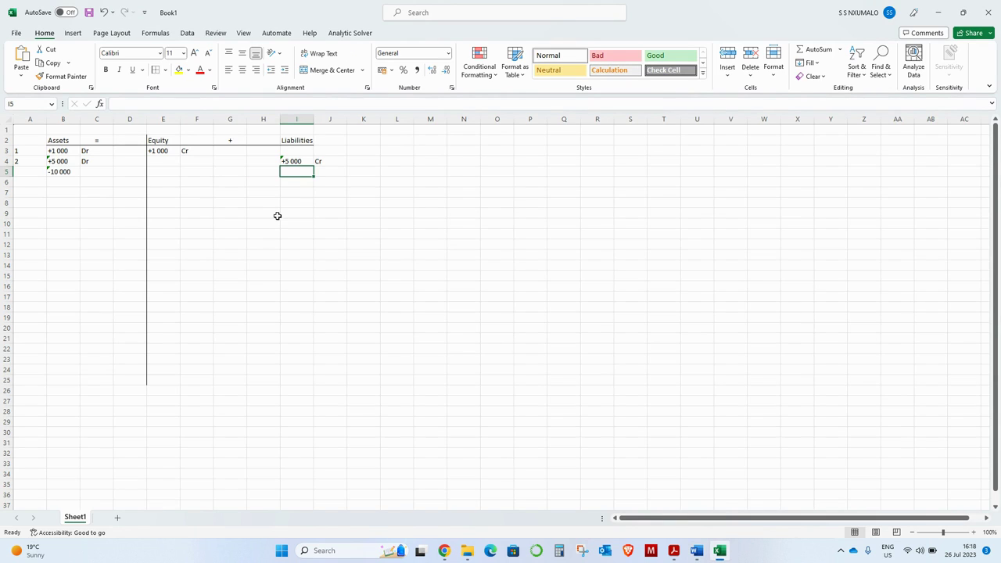
# Step: Review the Liabilities entry of the second transaction and label the third transaction's Liabilities side as Dr in cell J5
pyautogui.click(291, 161)
pyautogui.click(327, 160)
pyautogui.click(289, 172)
pyautogui.click(322, 170)
pyautogui.write('D')
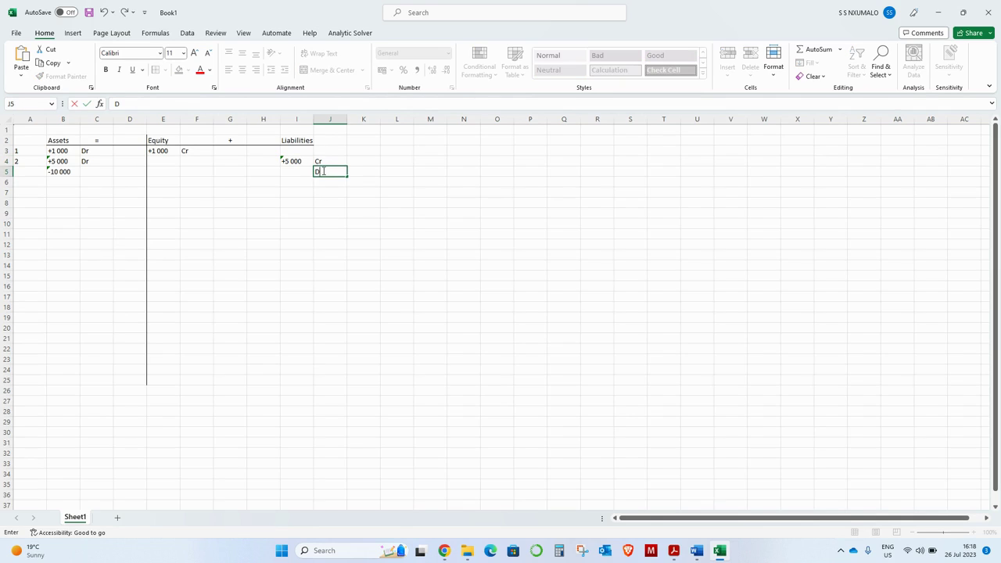
pyautogui.write('r')
pyautogui.press('Left')
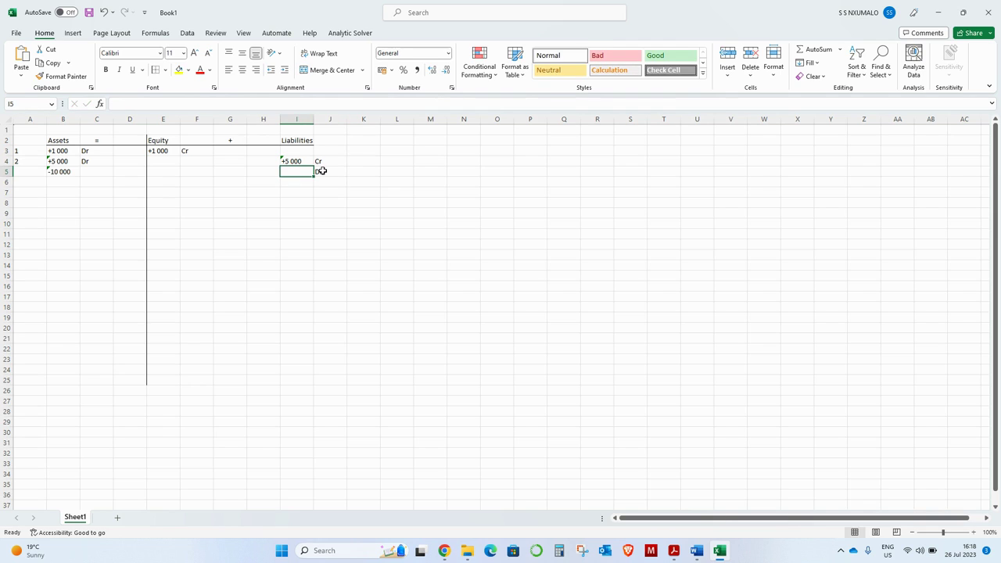
# Step: Enter -10 000 as text under Liabilities for the third transaction in cell I5
pyautogui.write('-')
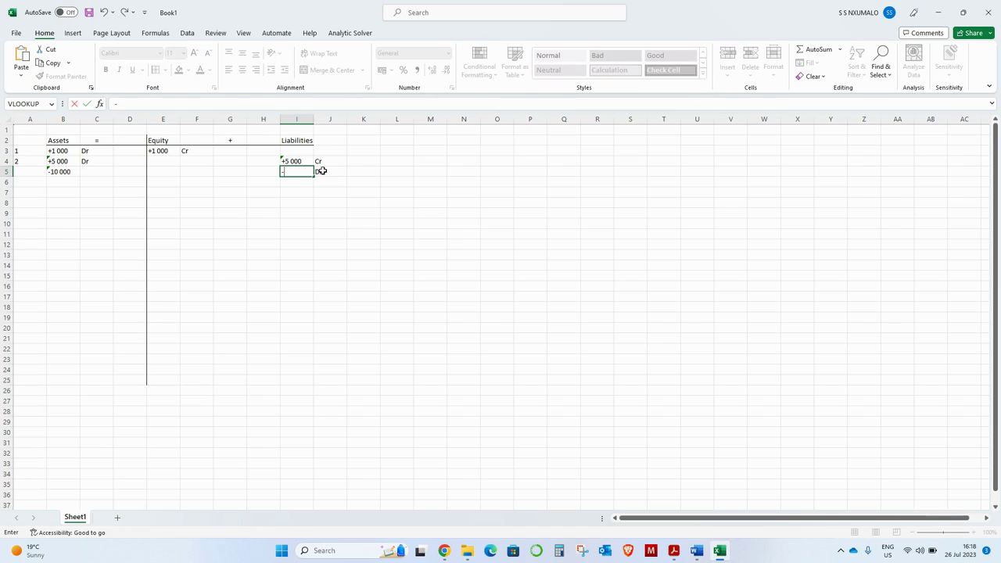
pyautogui.press('BackSpace')
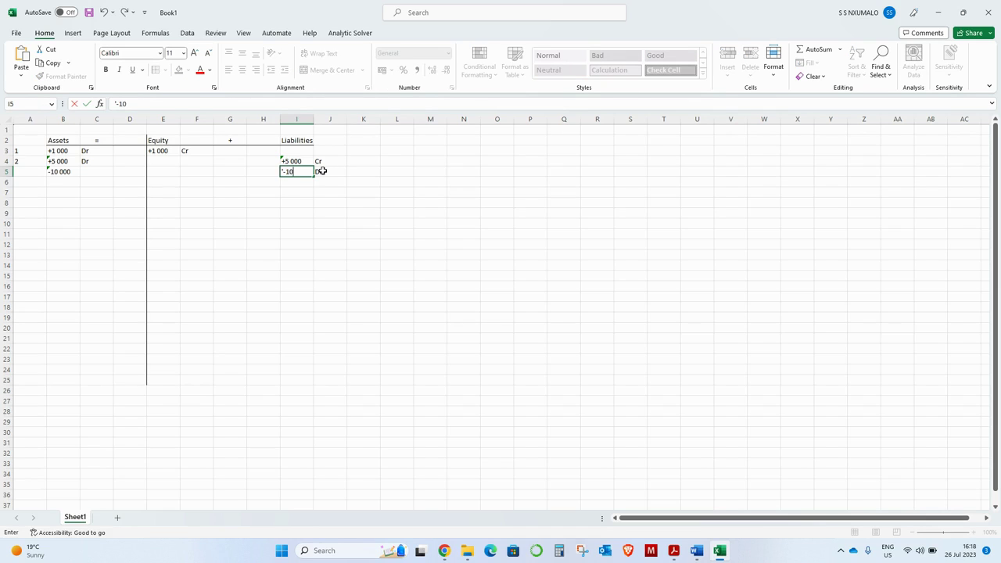
pyautogui.write("'-10 000")
pyautogui.press('Return')
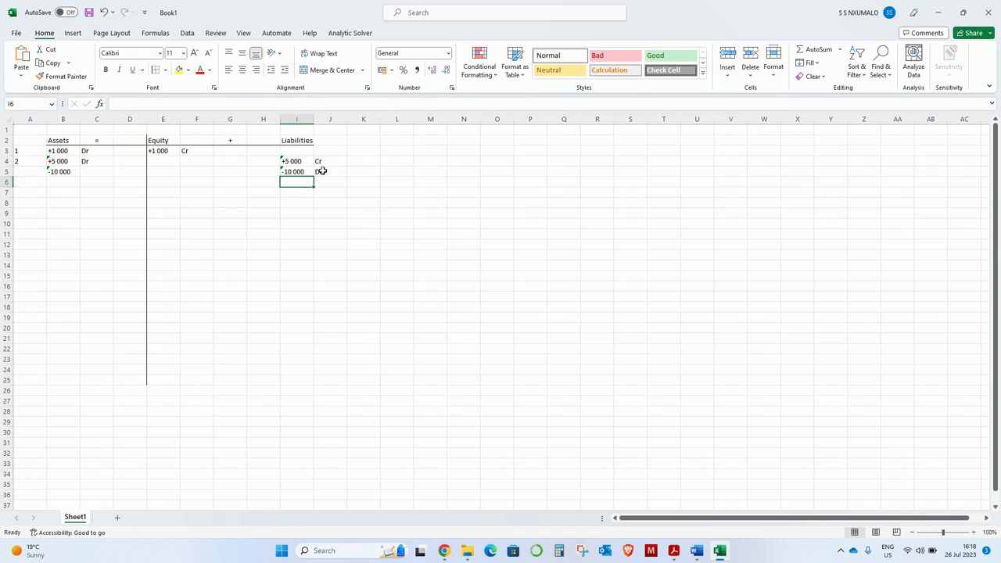
# Step: Label the Assets amount of the third transaction as Cr in cell C5
pyautogui.click(64, 170)
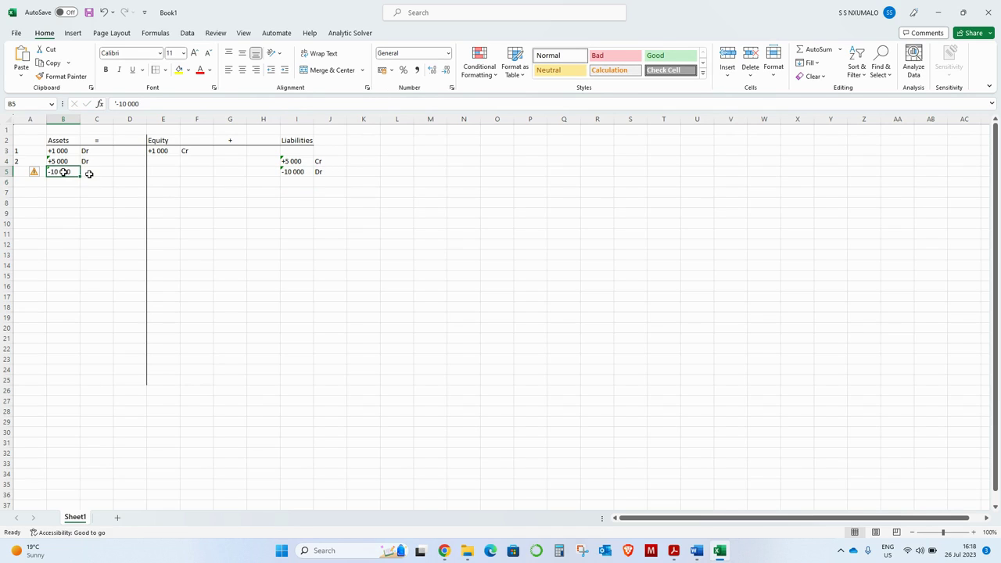
pyautogui.click(89, 172)
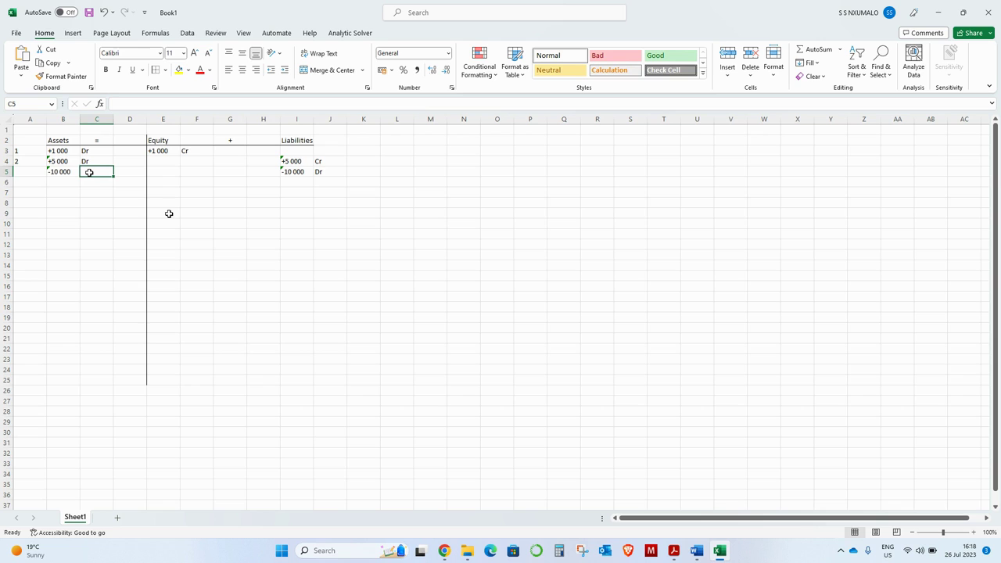
pyautogui.write('Cr')
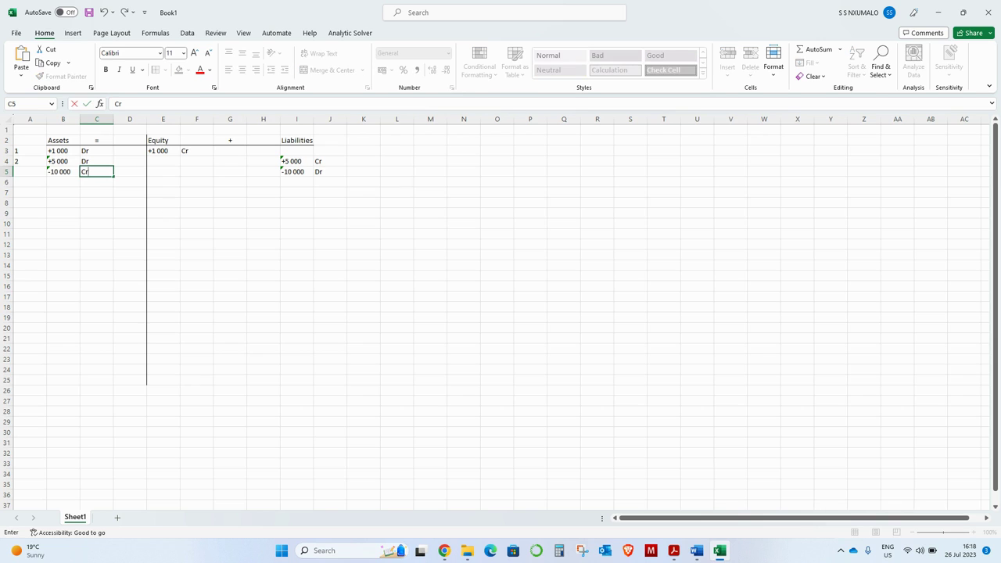
pyautogui.press('Tab')
# Step: Number the third transaction as 3 in cell A5 and review its amounts and Dr and Cr labels in row 5
pyautogui.press('Left')
pyautogui.press('Left')
pyautogui.press('Left')
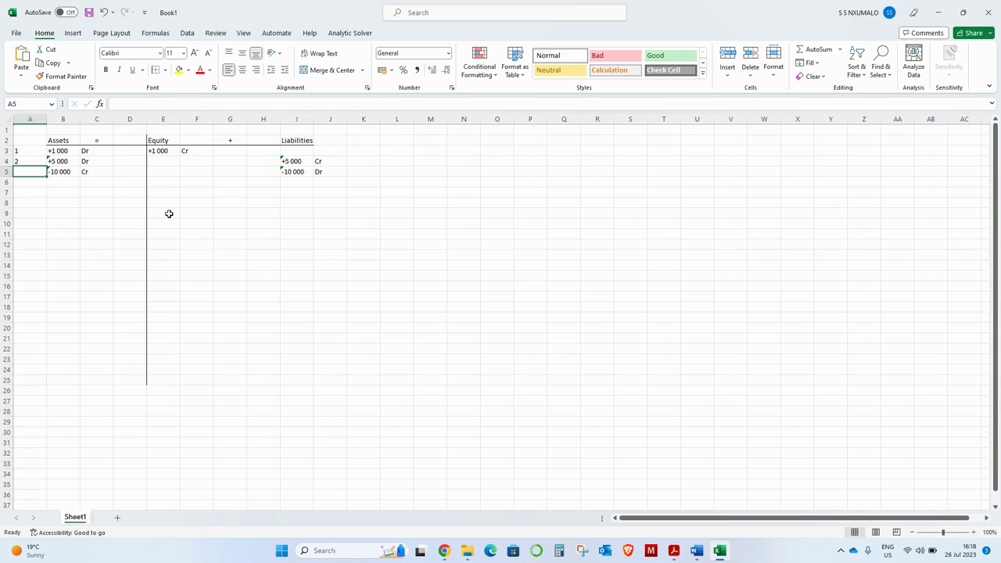
pyautogui.write('3')
pyautogui.press('Tab')
pyautogui.press('Left')
pyautogui.click(62, 171)
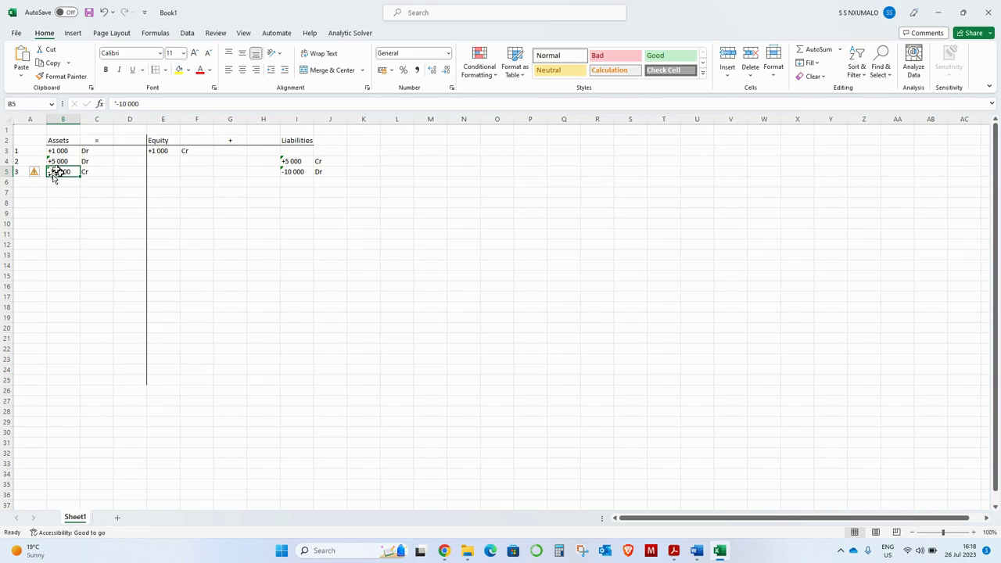
pyautogui.moveTo(55, 174); pyautogui.dragTo(291, 171)
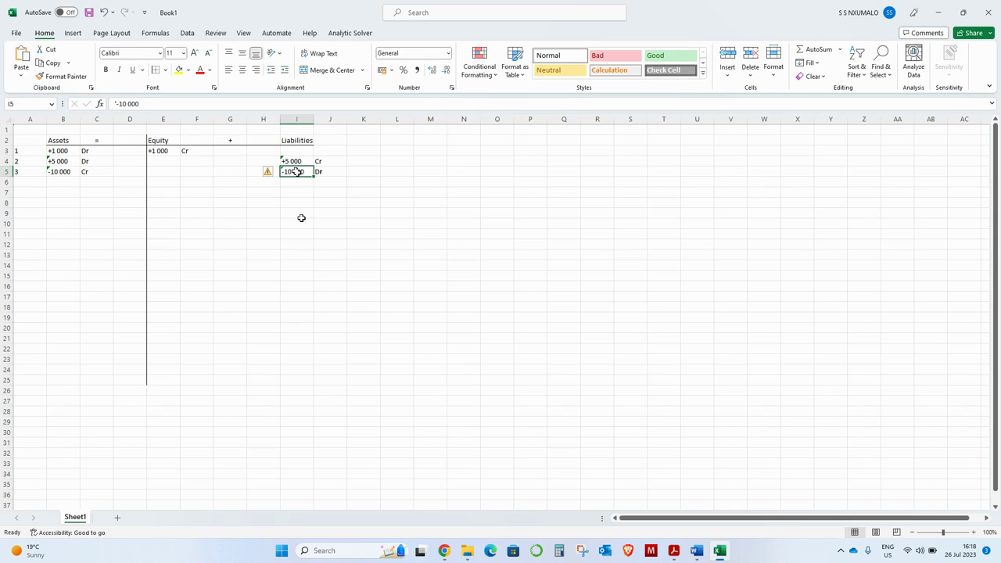
pyautogui.press('Right')
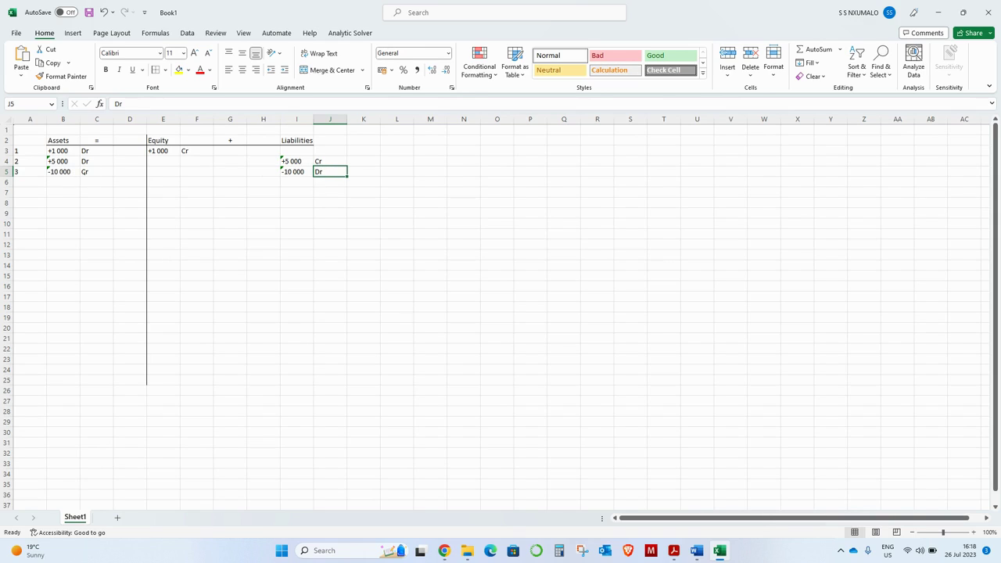
pyautogui.click(88, 172)
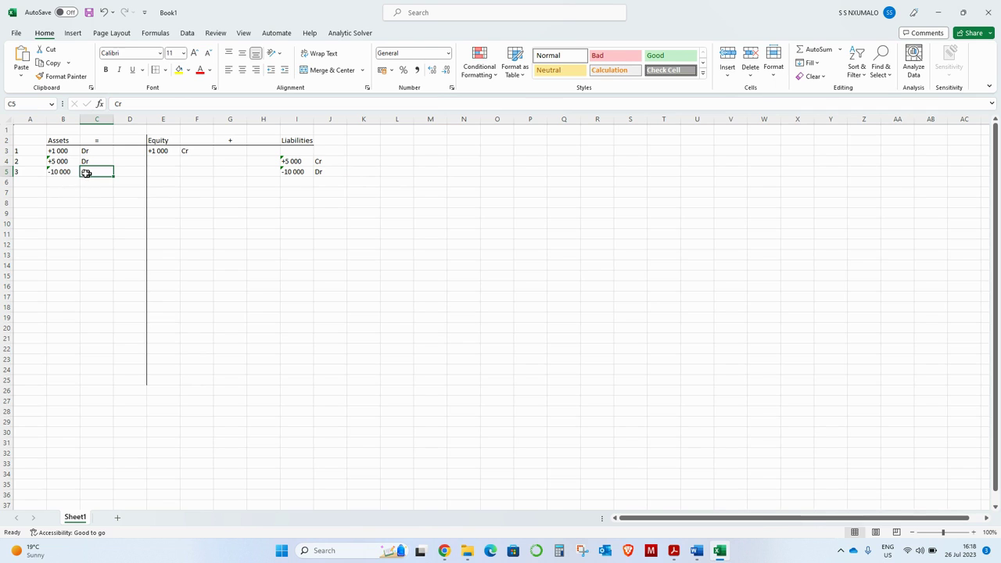
# Step: Read question 4 in the Word document and enter +2 500 as text under Equity in Excel cell E6
pyautogui.press('Down')
pyautogui.press('Left')
pyautogui.hotkey('alt', 'Tab')
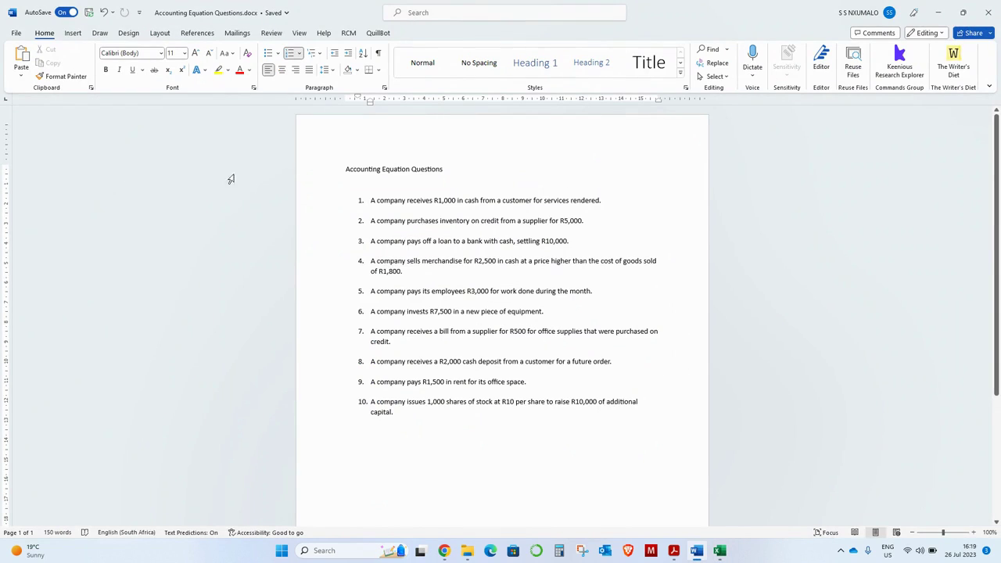
pyautogui.click(483, 270)
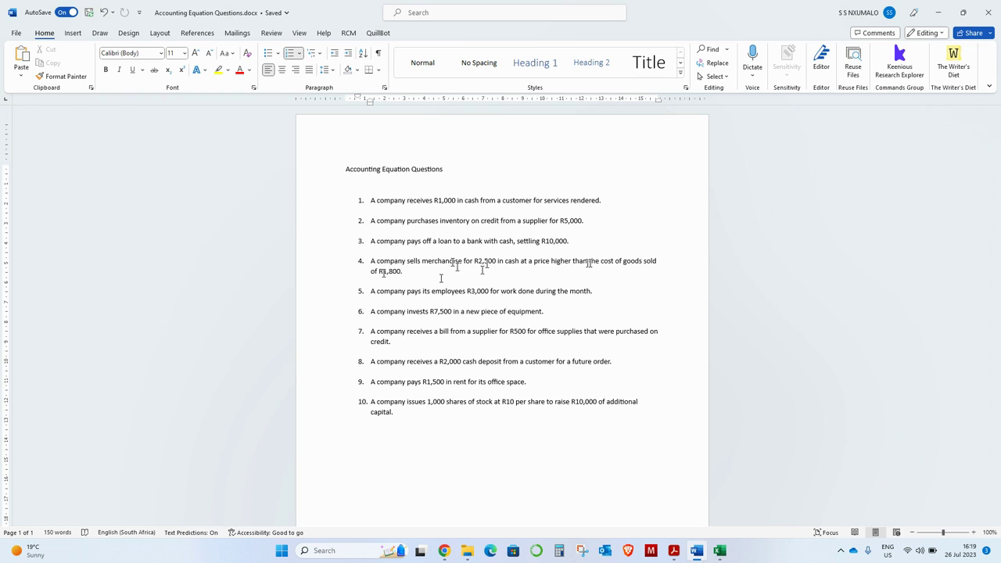
pyautogui.hotkey('alt', 'Tab')
pyautogui.press('Right')
pyautogui.press('Right')
pyautogui.press('Right')
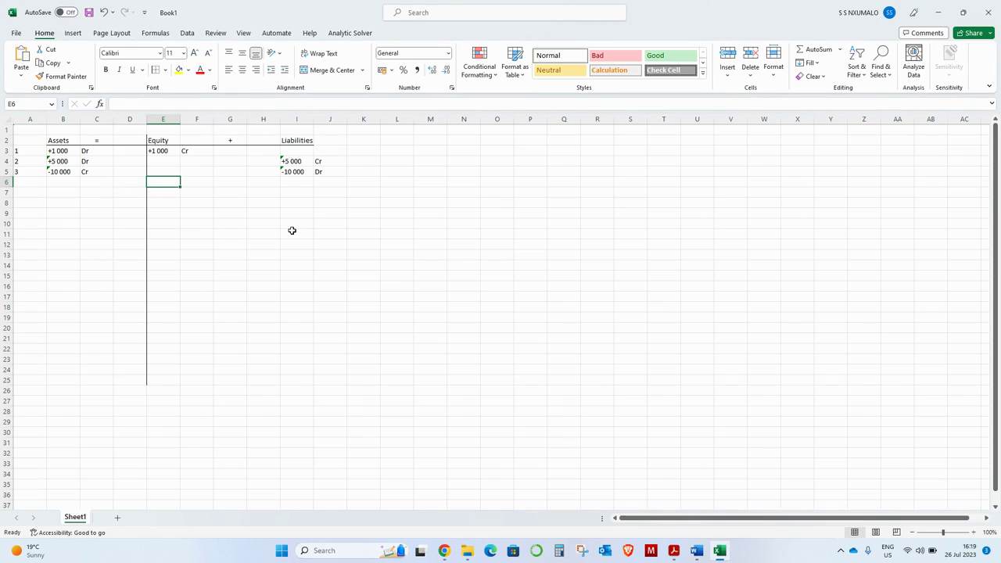
pyautogui.write("'")
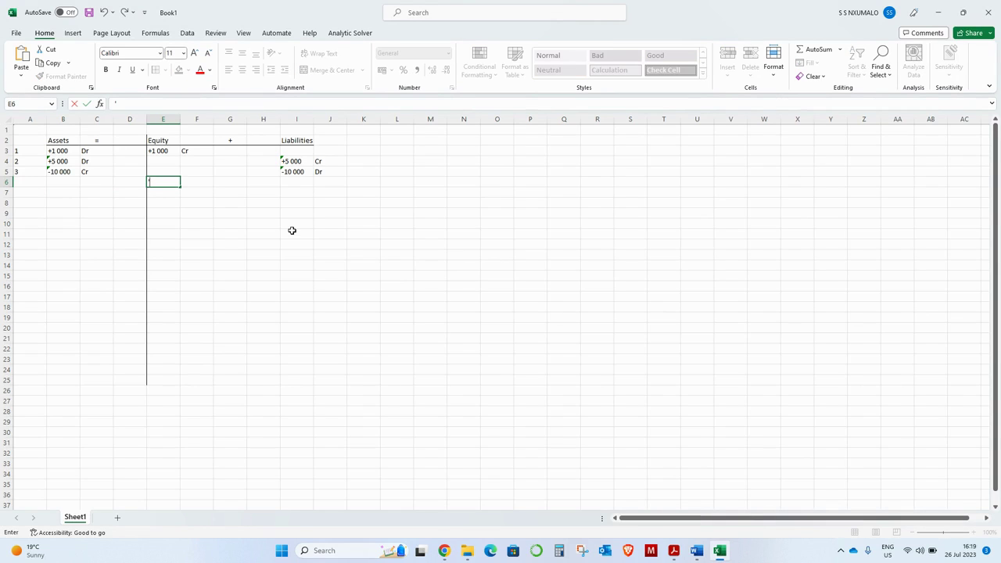
pyautogui.write('+2 500')
pyautogui.press('Tab')
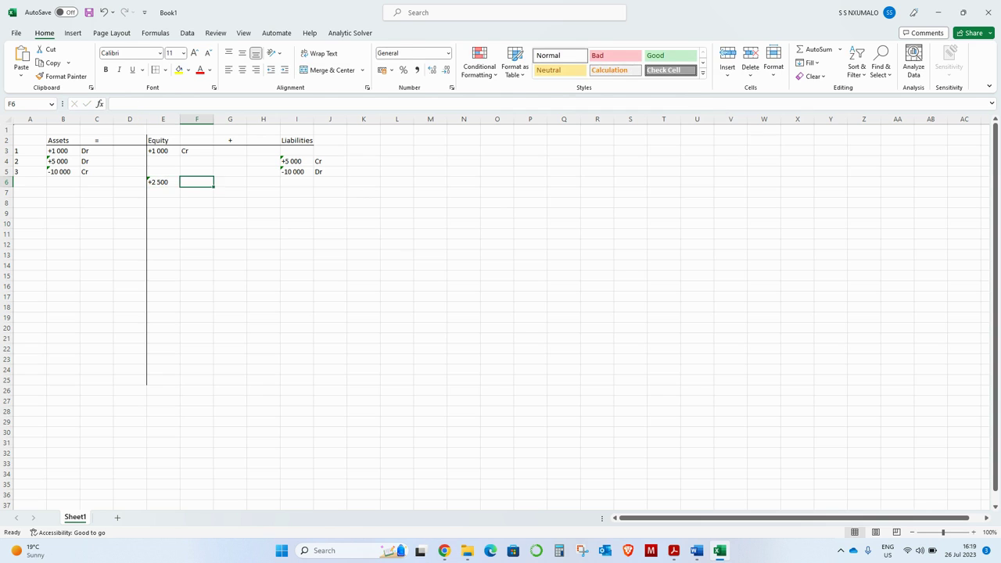
# Step: Check question 4 in Word again and enter +2 500 as text under Assets in Excel cell B6
pyautogui.hotkey('alt', 'Tab')
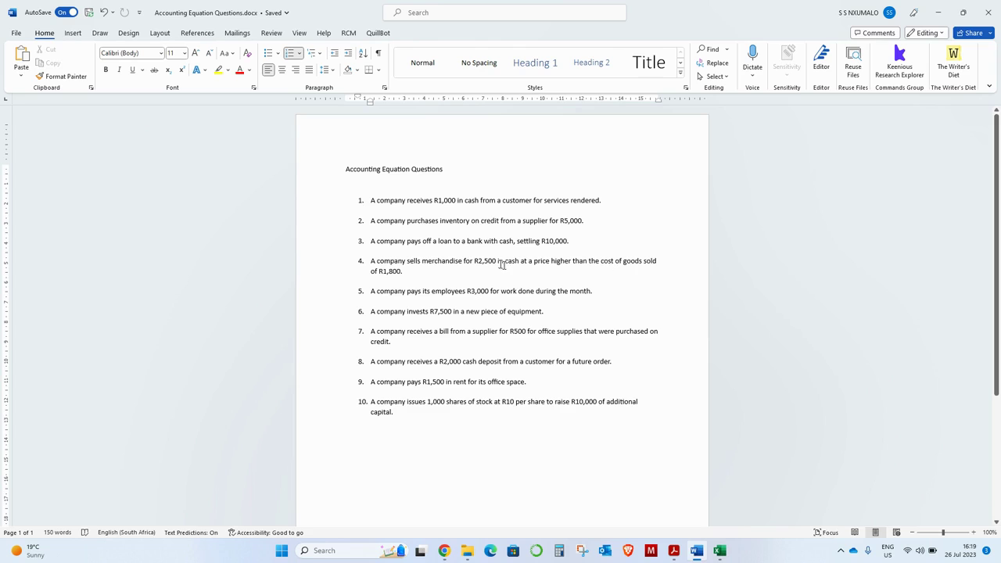
pyautogui.hotkey('alt', 'Tab')
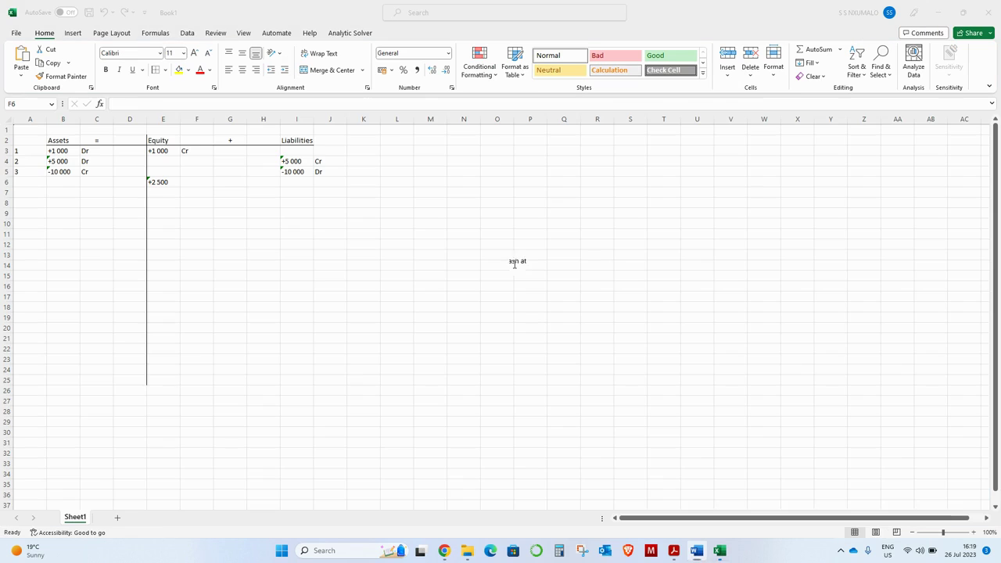
pyautogui.click(57, 183)
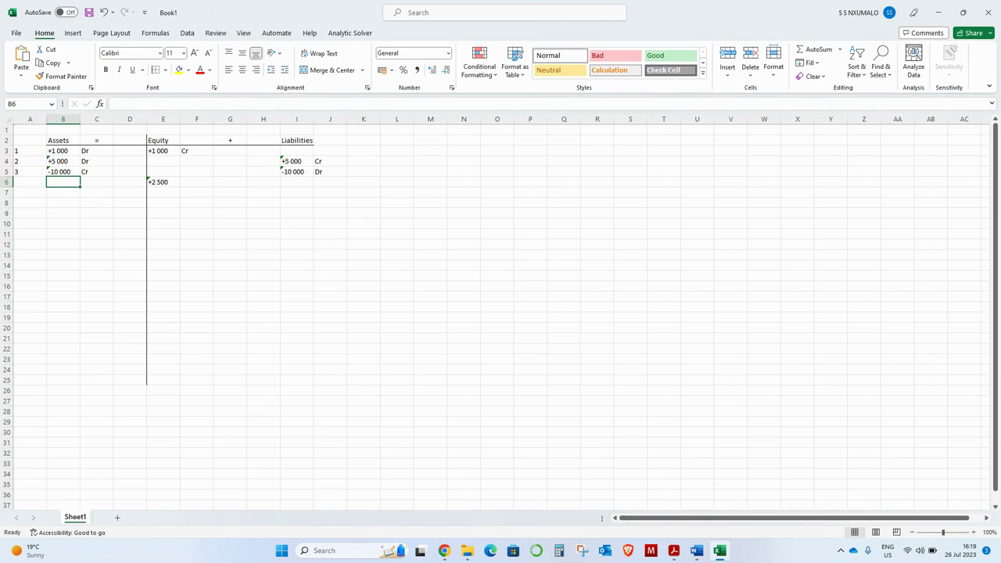
pyautogui.write("'")
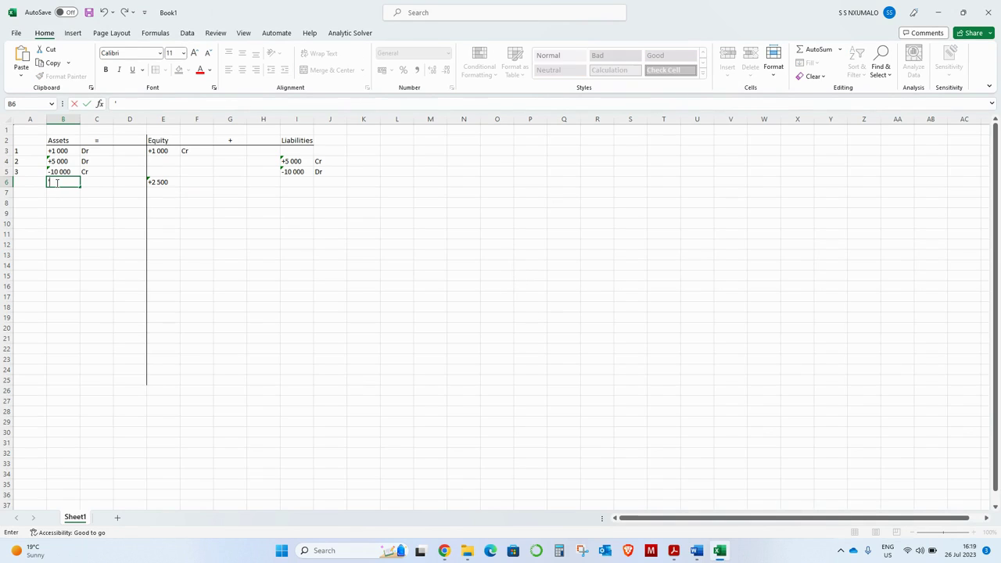
pyautogui.write('+2 500')
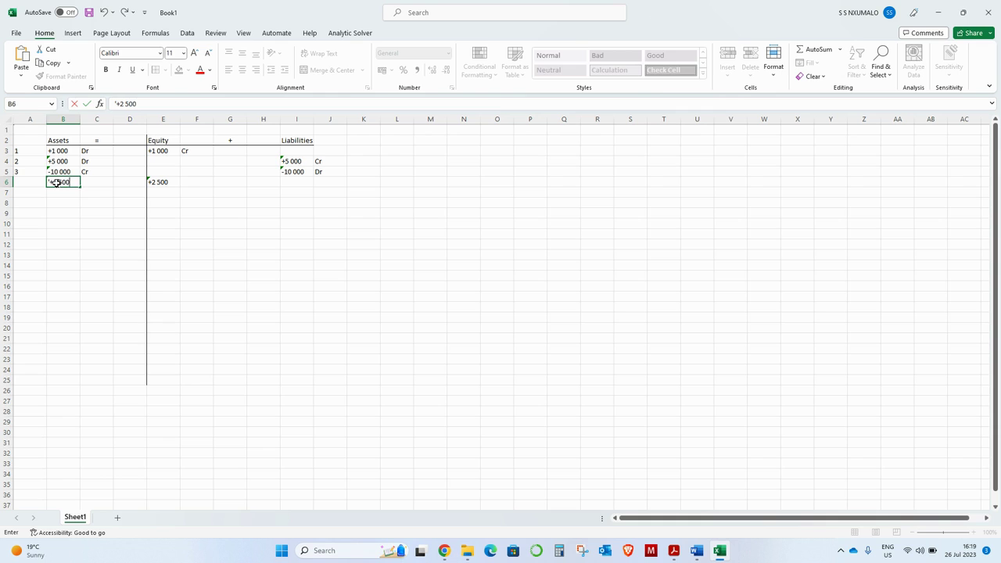
pyautogui.press('Tab')
# Step: Switch to the Word document and examine the cost of goods sold wording in question 4
pyautogui.hotkey('alt', 'Tab')
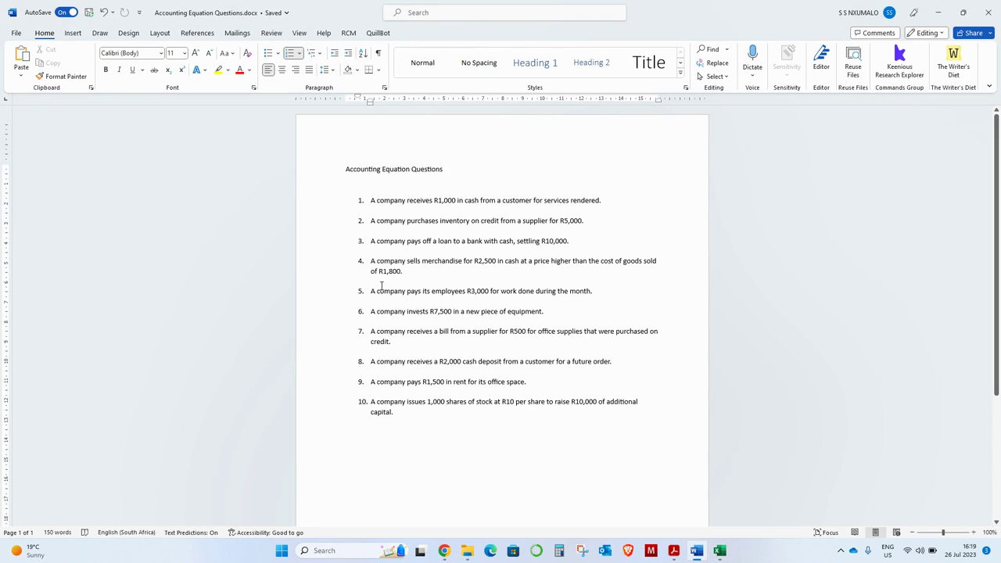
pyautogui.click(566, 263)
pyautogui.click(600, 265)
pyautogui.moveTo(601, 262); pyautogui.dragTo(491, 279)
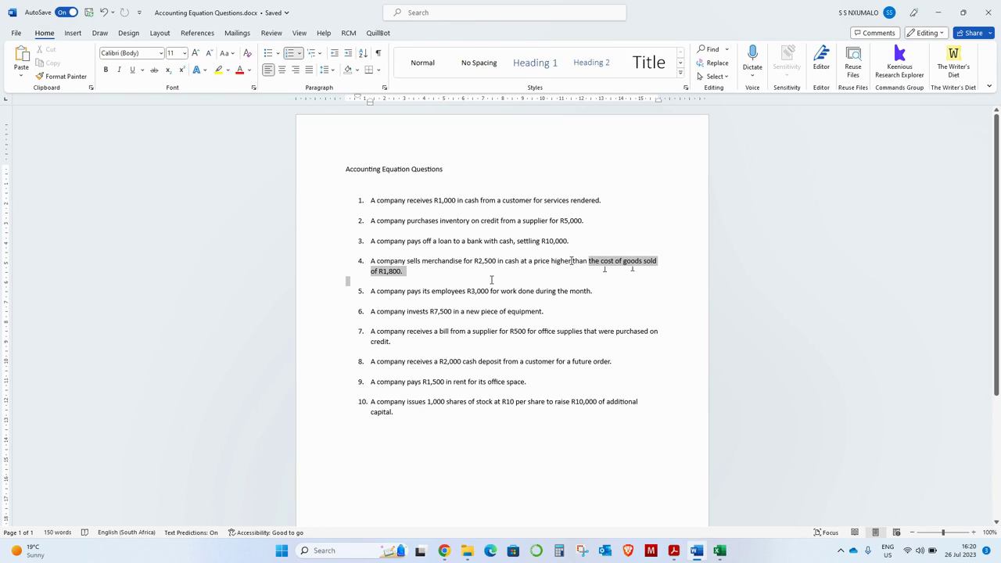
pyautogui.click(474, 267)
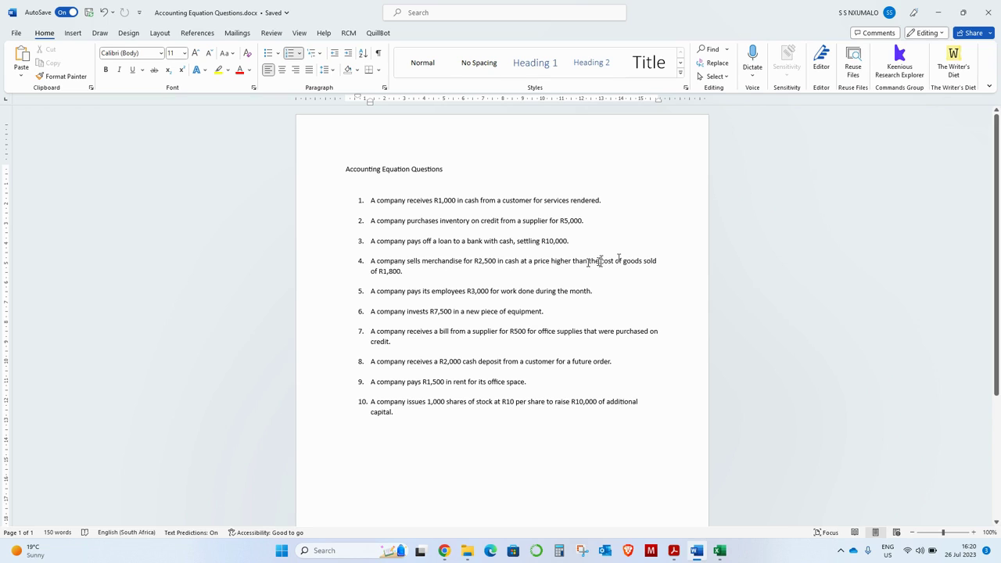
pyautogui.moveTo(589, 261); pyautogui.dragTo(483, 273)
pyautogui.moveTo(418, 280); pyautogui.dragTo(402, 272)
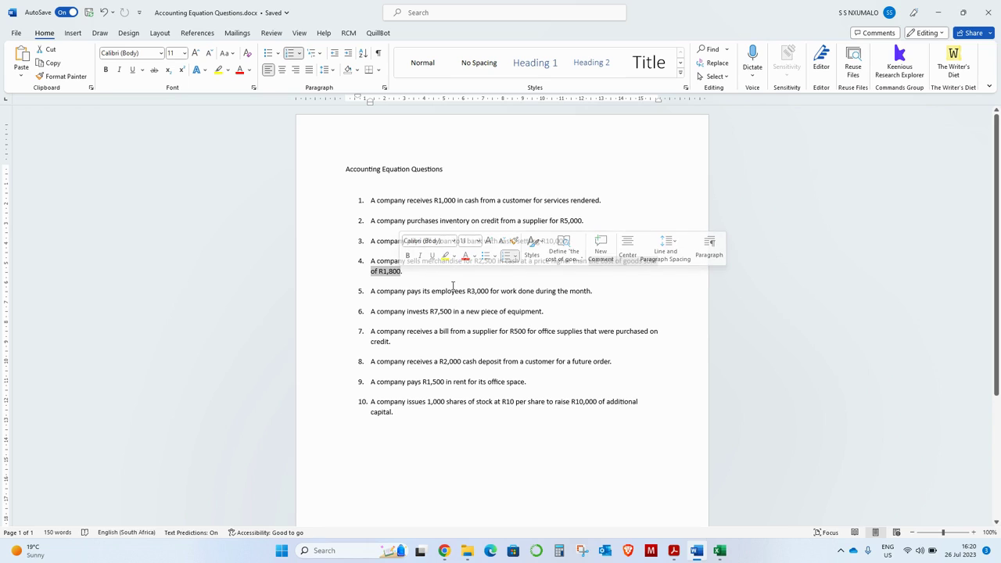
pyautogui.click(403, 272)
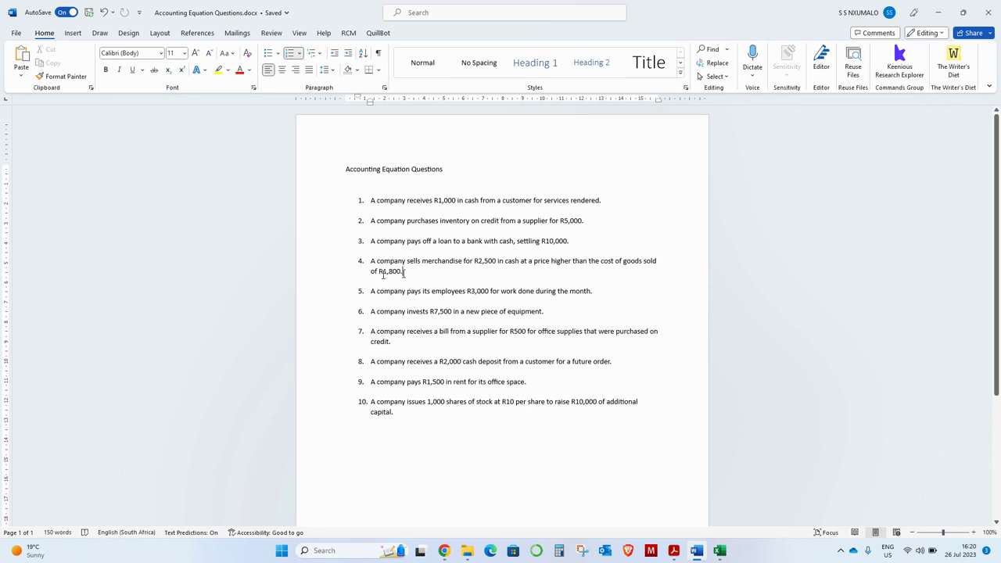
# Step: Compare the cost of goods sold amount with the cash selling price in question 4
pyautogui.moveTo(403, 272); pyautogui.dragTo(380, 271)
pyautogui.click(493, 279)
pyautogui.moveTo(498, 262); pyautogui.dragTo(475, 263)
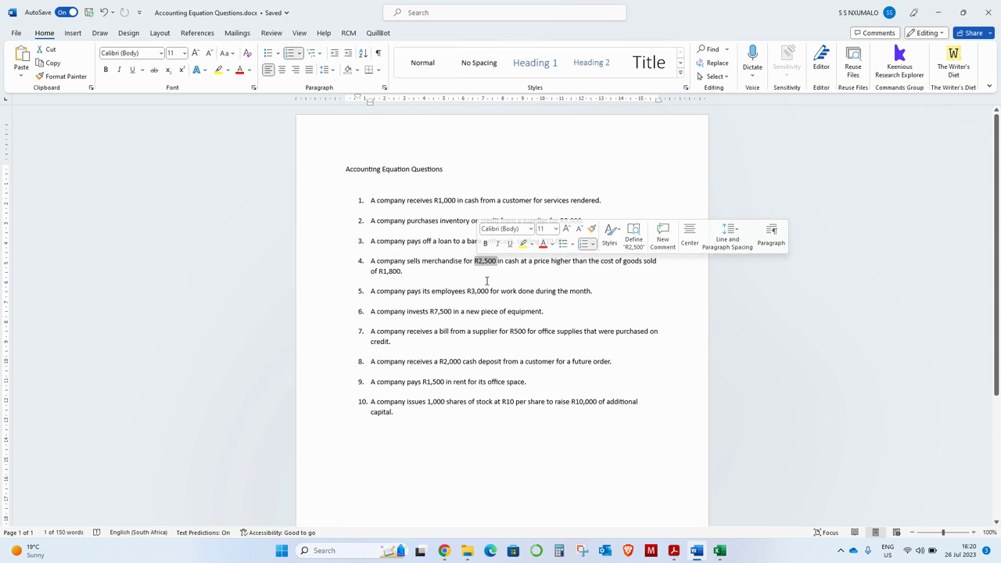
pyautogui.click(409, 271)
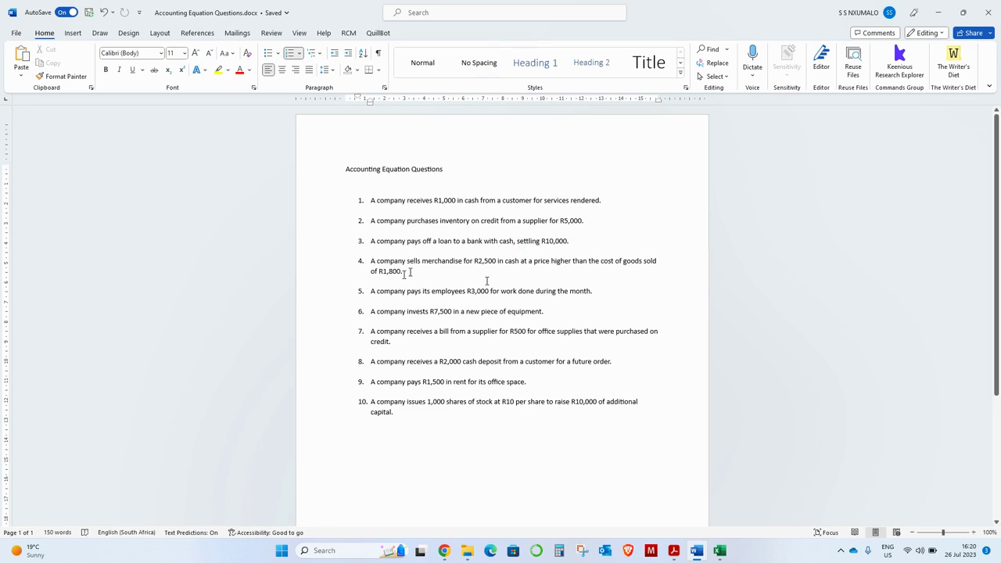
pyautogui.hotkey('ctrl', 'shift', 'Left')
pyautogui.hotkey('ctrl', 'shift', 'Left')
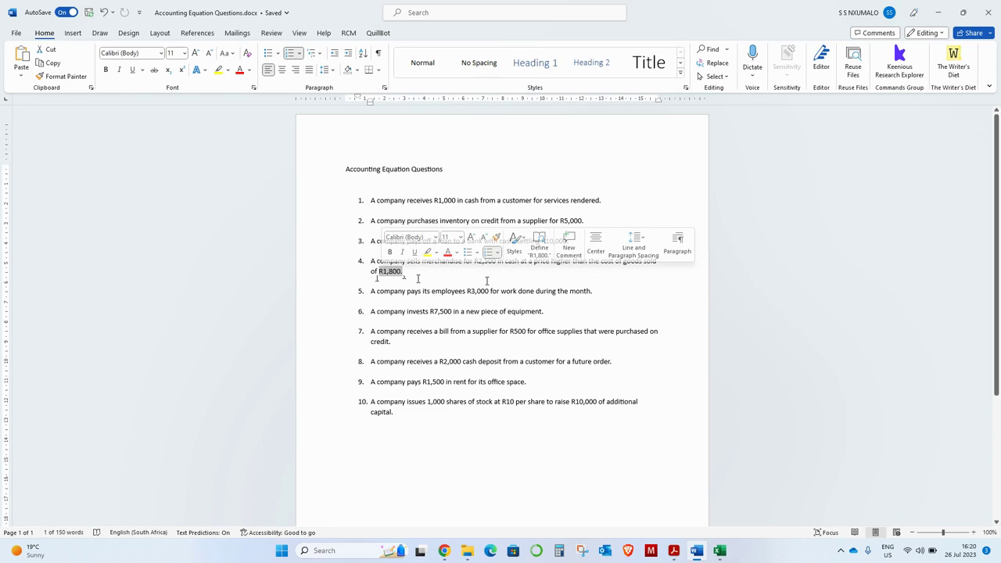
pyautogui.click(405, 271)
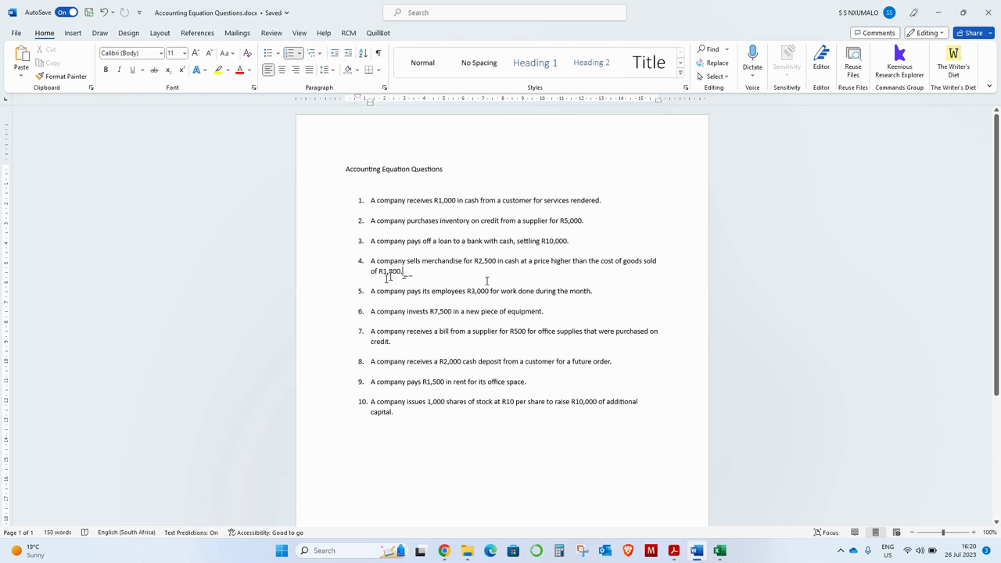
# Step: Highlight only the figure 1,800 in question 4 to examine the cost amount, then clear the selection
pyautogui.press('Left')
pyautogui.hotkey('shift', 'Left')
pyautogui.hotkey('shift', 'Left')
pyautogui.hotkey('shift', 'Left')
pyautogui.hotkey('shift', 'Left')
pyautogui.hotkey('shift', 'Left')
pyautogui.hotkey('shift', 'Left')
pyautogui.hotkey('shift', 'Right')
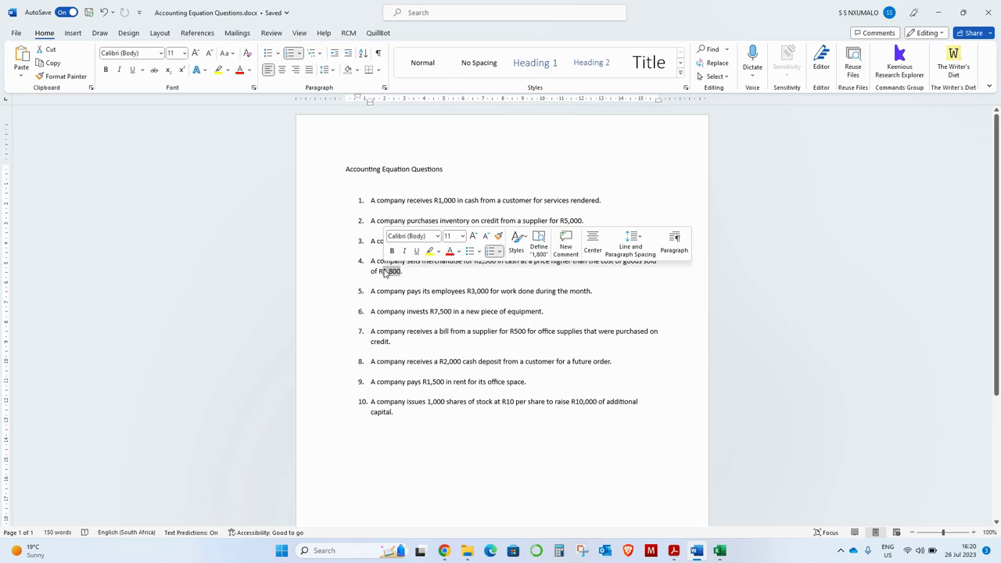
pyautogui.click(418, 279)
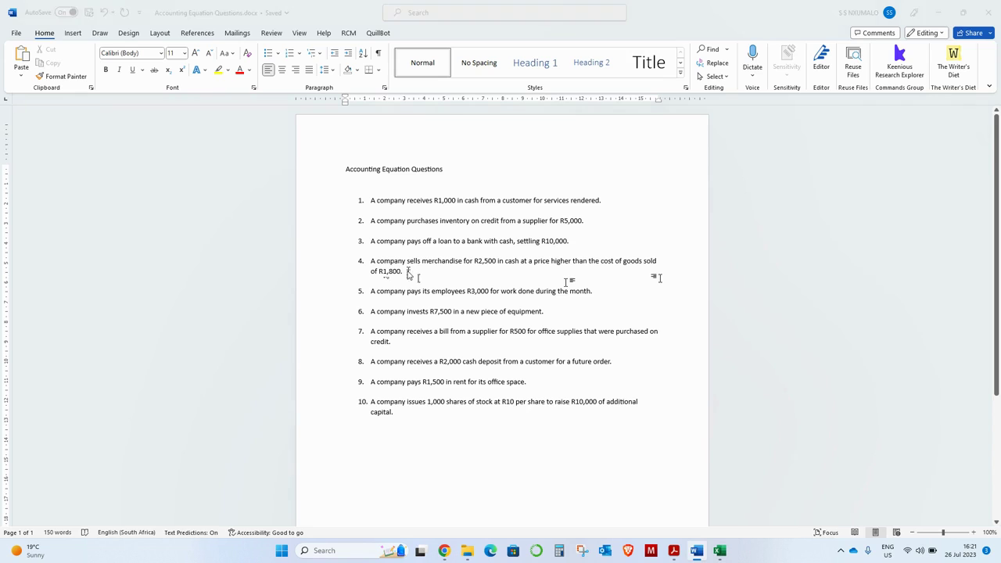
# Step: Highlight "sells merchandise for R2,500" in question 4 of the Word document to examine the sale amount
pyautogui.hotkey('alt', 'Tab')
pyautogui.hotkey('alt', 'Tab')
pyautogui.hotkey('ctrl', 'Left')
pyautogui.hotkey('ctrl', 'Left')
pyautogui.hotkey('ctrl', 'Left')
pyautogui.hotkey('ctrl', 'Left')
pyautogui.hotkey('ctrl', 'Left')
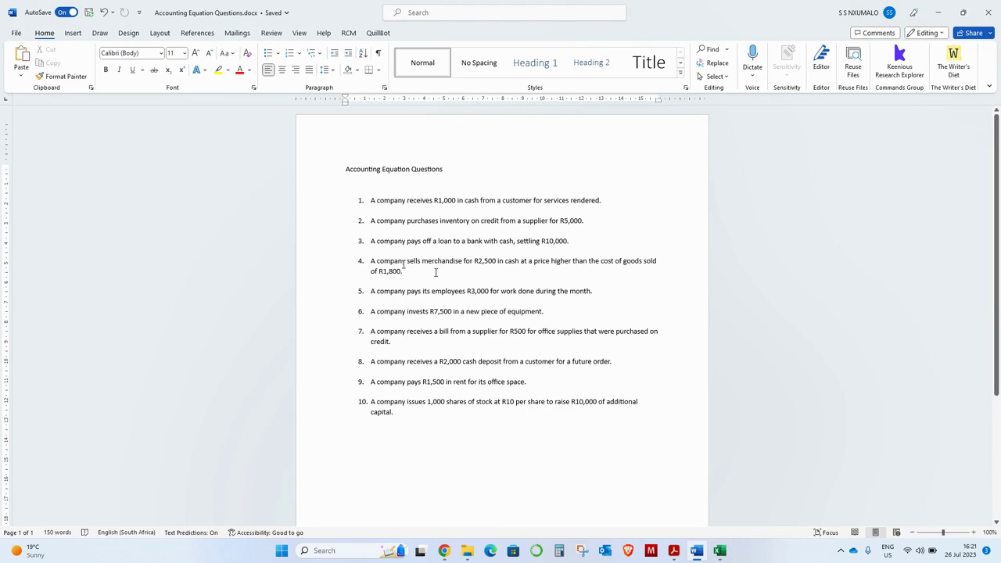
pyautogui.hotkey('ctrl', 'shift', 'Right')
pyautogui.hotkey('ctrl', 'shift', 'Right')
pyautogui.hotkey('ctrl', 'shift', 'Right')
pyautogui.hotkey('shift', 'Right')
pyautogui.hotkey('shift', 'Right')
pyautogui.hotkey('shift', 'Right')
pyautogui.hotkey('shift', 'Right')
pyautogui.hotkey('shift', 'Right')
pyautogui.hotkey('shift', 'Right')
# Step: Switch to Excel and label the Assets amount of the fourth transaction as Dr in cell C6
pyautogui.hotkey('alt', 'Tab')
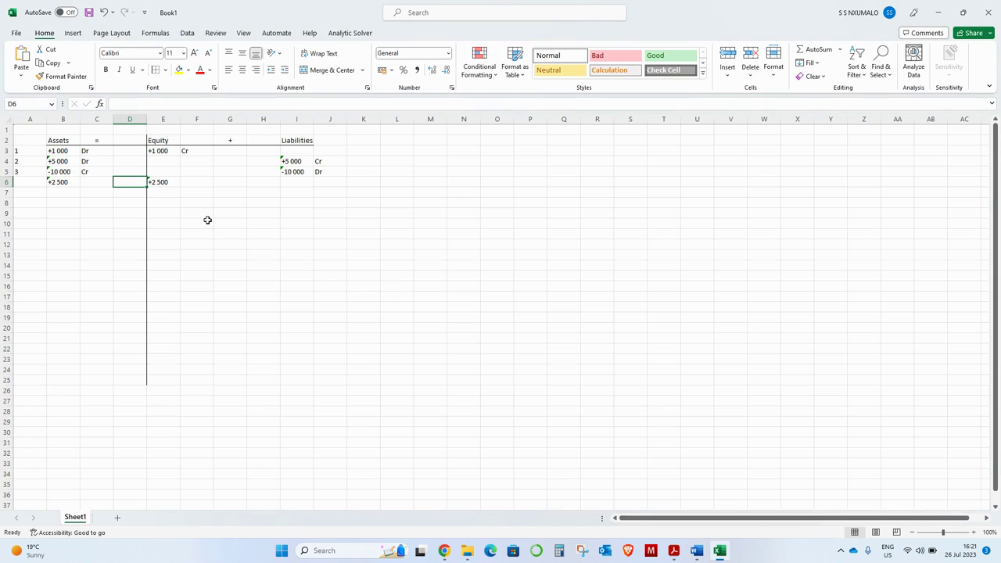
pyautogui.click(162, 182)
pyautogui.press('Left')
pyautogui.press('Left')
pyautogui.press('Left')
pyautogui.press('Right')
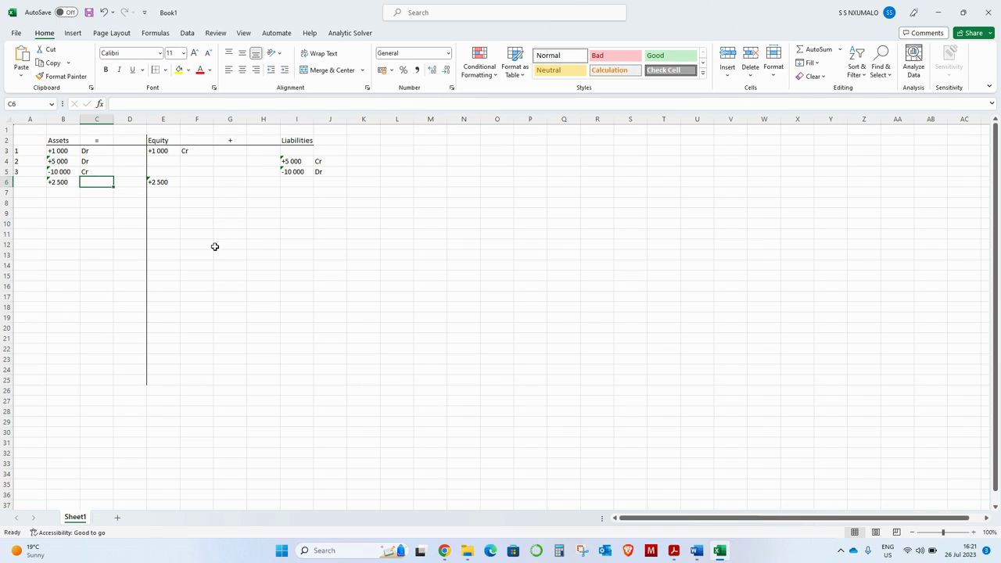
pyautogui.write('Dr')
# Step: Label the Equity amount of the fourth transaction as Cr in cell F6
pyautogui.press('Right')
pyautogui.press('Right')
pyautogui.press('Right')
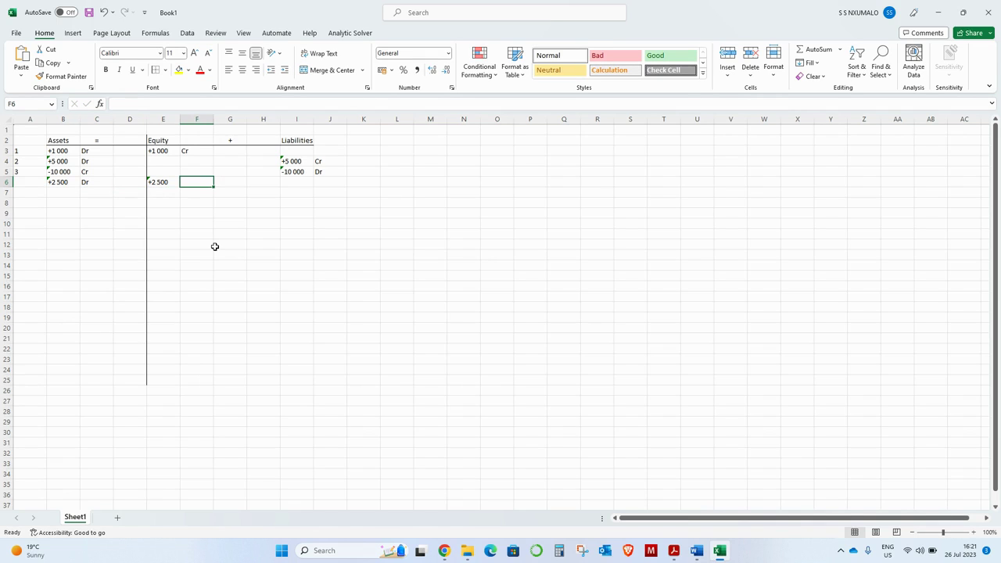
pyautogui.write('Cr')
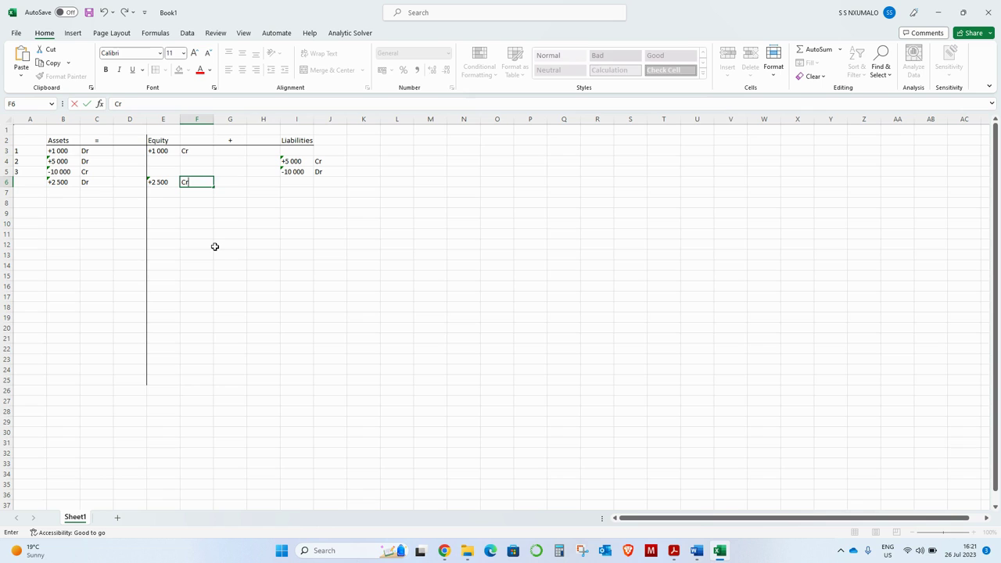
pyautogui.press('Left')
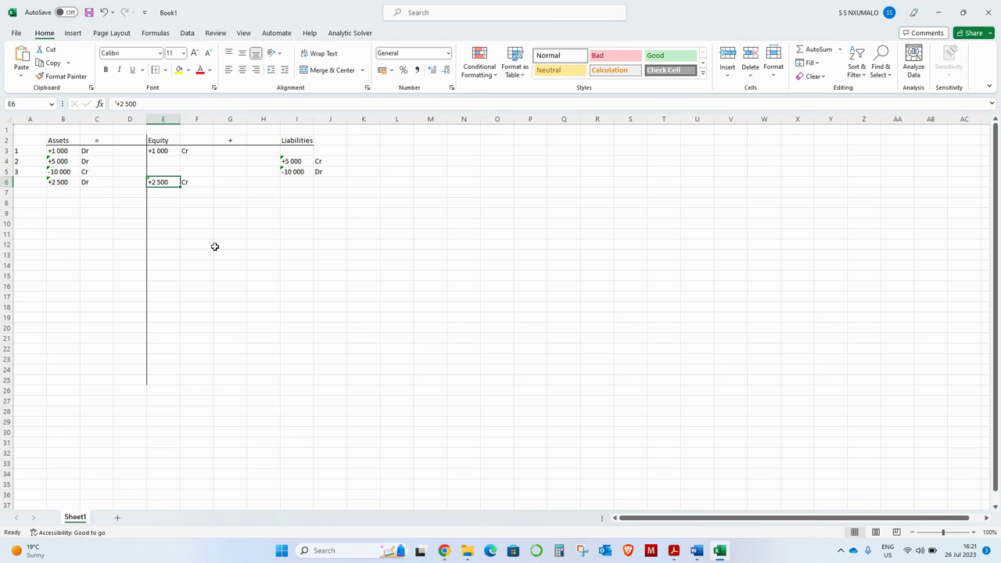
pyautogui.press('Right')
# Step: Number the fourth transaction as 4 in cell A6
pyautogui.press('Left')
pyautogui.press('Left')
pyautogui.press('Left')
pyautogui.press('Left')
pyautogui.press('Left')
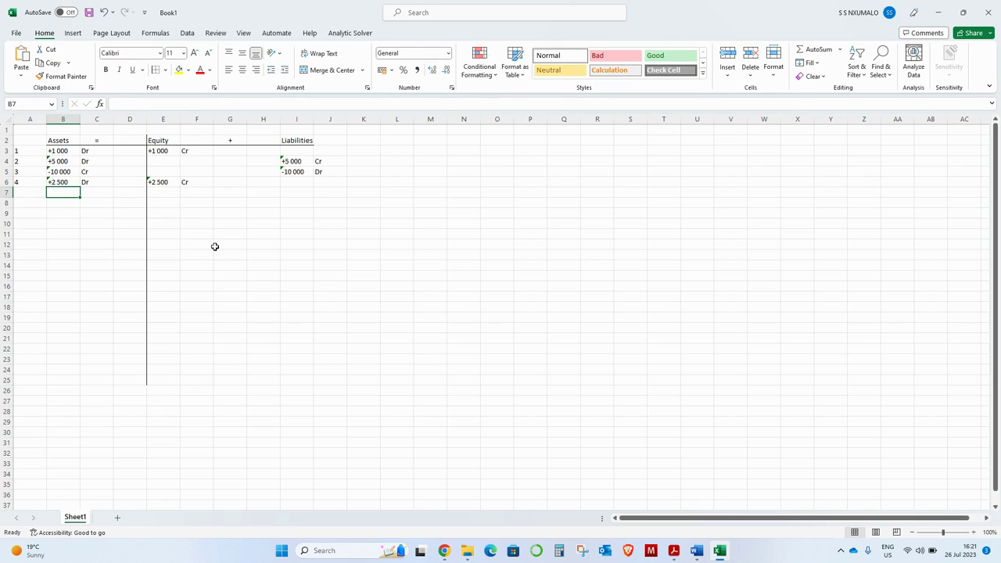
# Step: Read question 5 in the Word document and enter -3 000 as text under Assets in Excel cell B7
pyautogui.hotkey('alt', 'Tab')
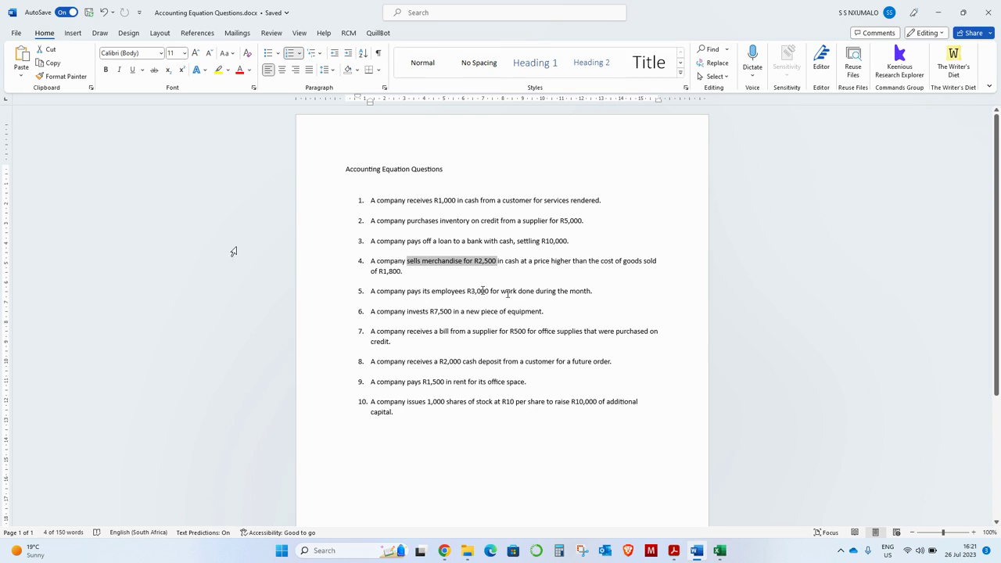
pyautogui.hotkey('alt', 'Tab')
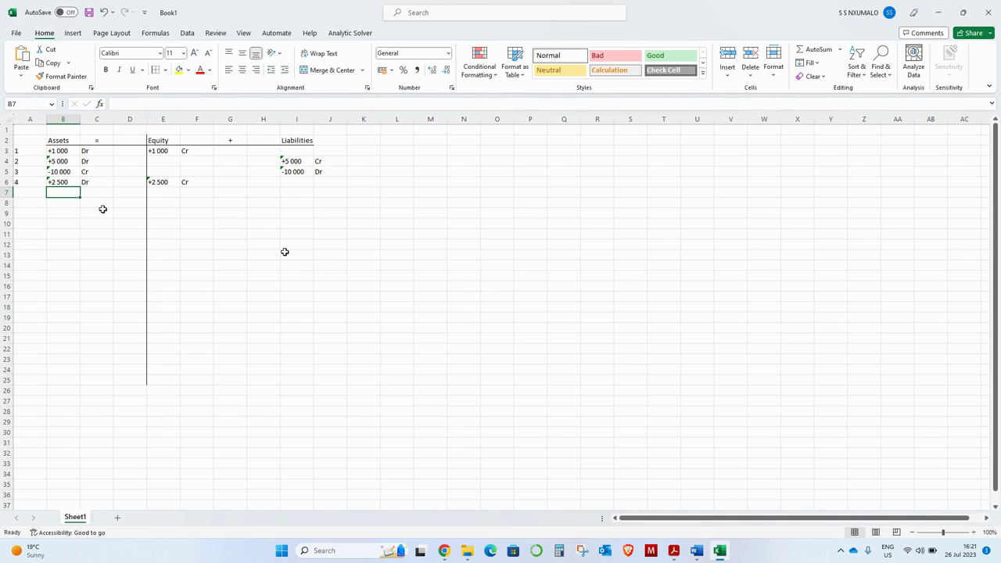
pyautogui.write("'-")
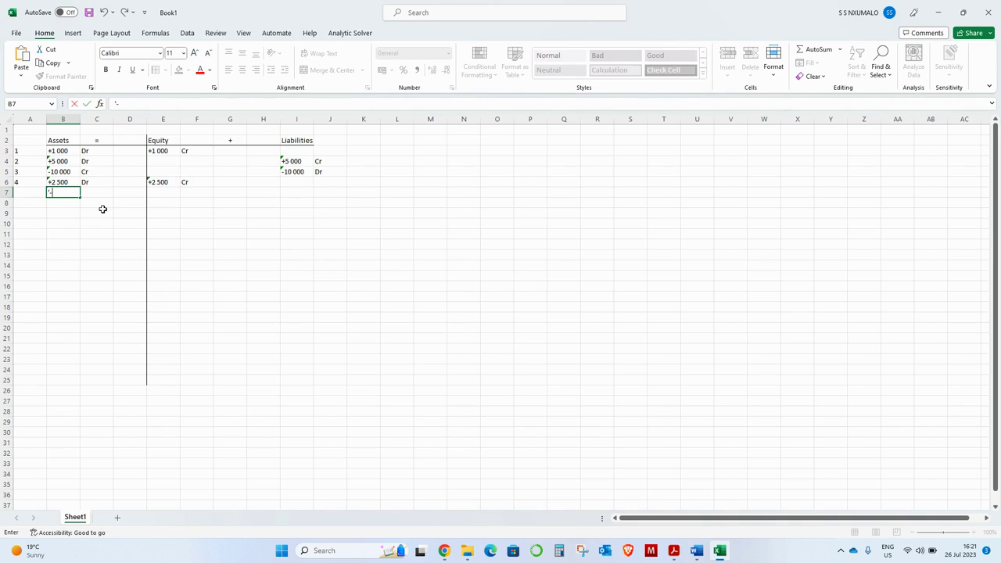
pyautogui.hotkey('alt', 'Tab')
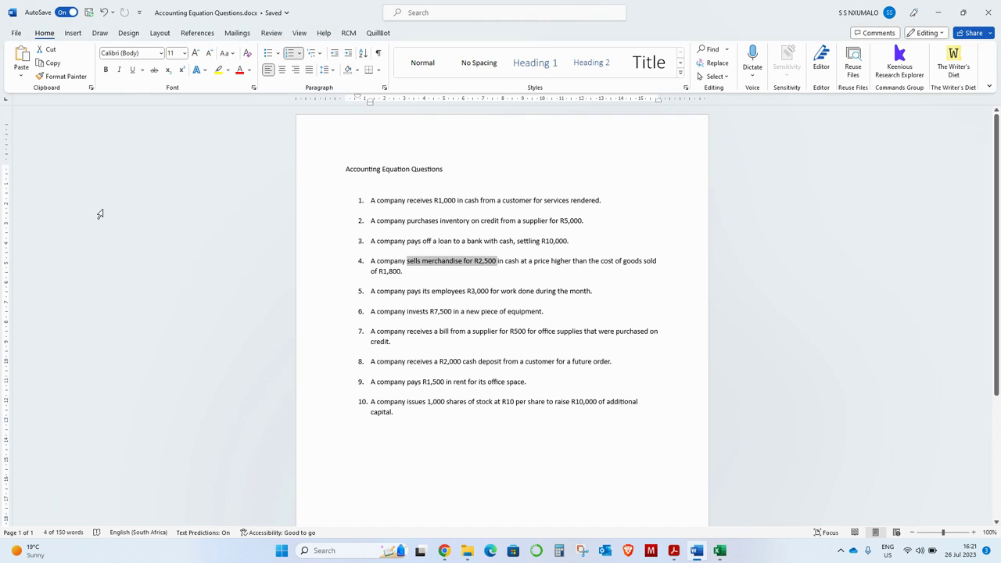
pyautogui.hotkey('alt', 'Tab')
pyautogui.write('-3 000')
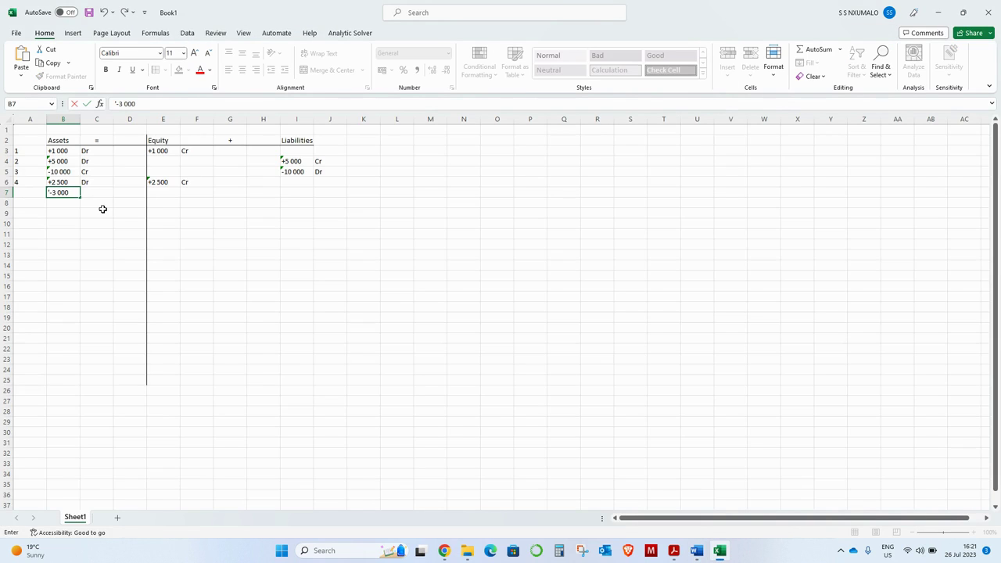
pyautogui.press('Tab')
# Step: Recheck question 5 in Word, review the Equity column in Excel, and enter -3 000 as text in cell E7
pyautogui.press('Tab')
pyautogui.press('Tab')
pyautogui.hotkey('alt', 'Tab')
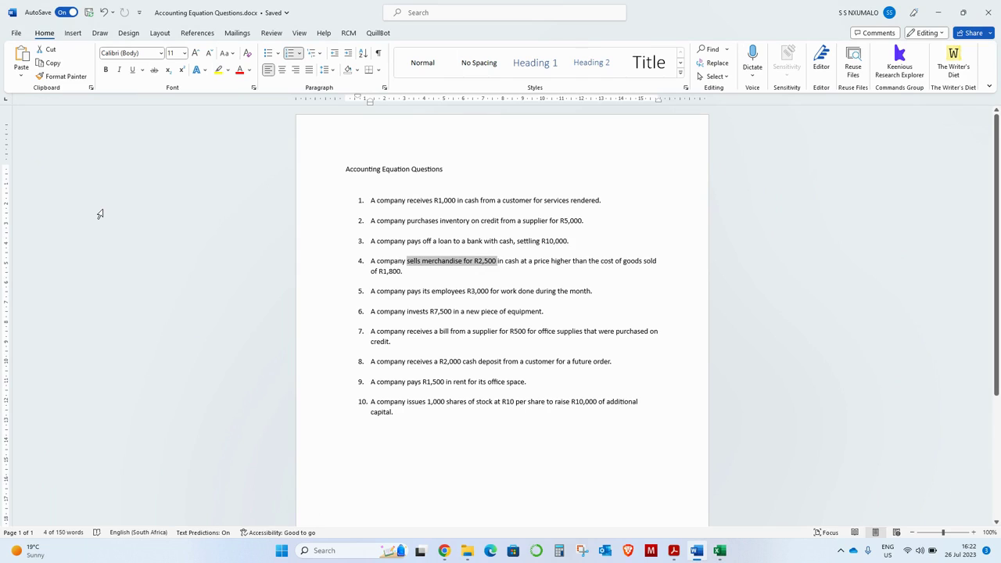
pyautogui.hotkey('alt', 'Tab')
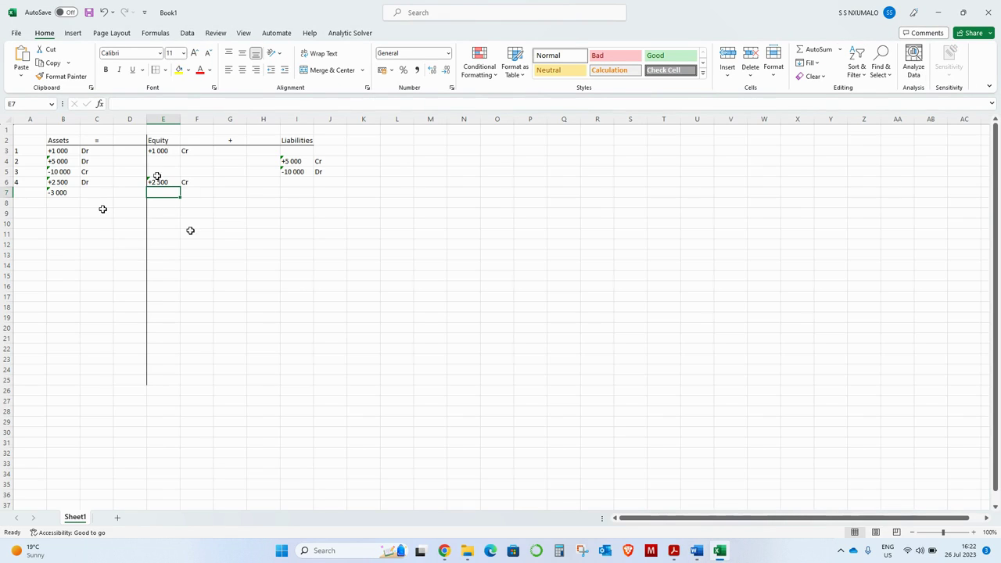
pyautogui.click(161, 140)
pyautogui.moveTo(161, 140); pyautogui.dragTo(156, 193)
pyautogui.moveTo(163, 138); pyautogui.dragTo(165, 188)
pyautogui.click(158, 140)
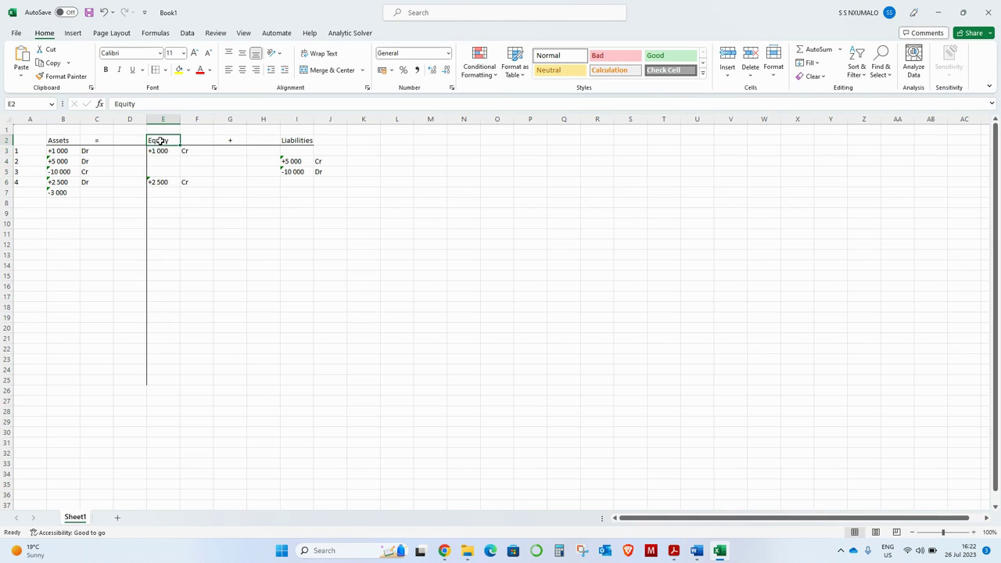
pyautogui.click(161, 193)
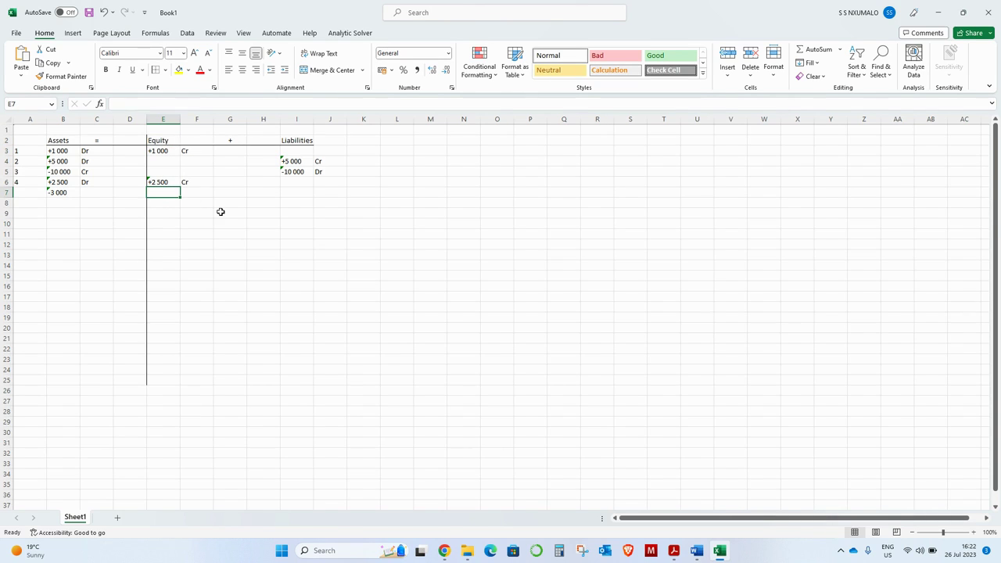
pyautogui.write("'-3")
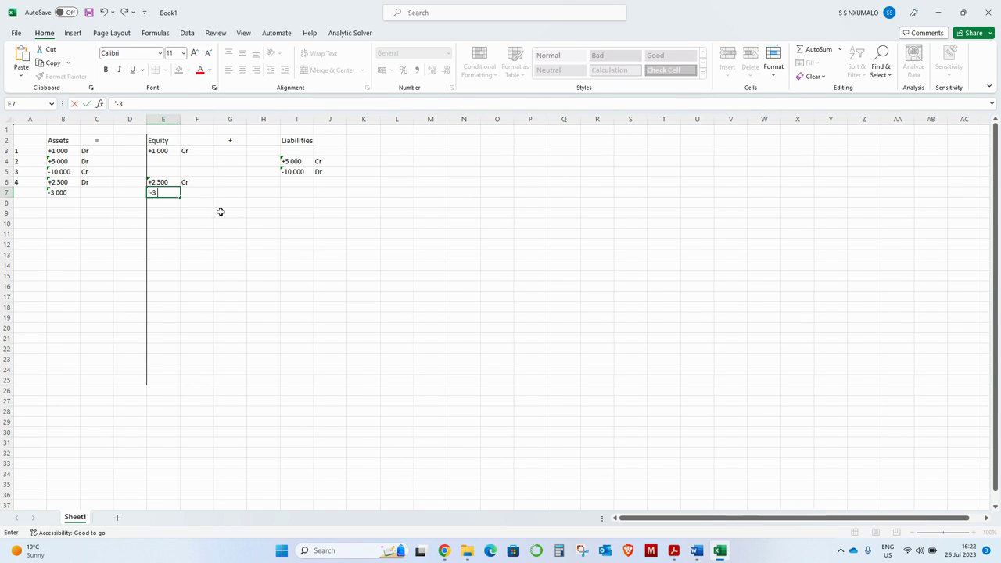
pyautogui.write('000')
pyautogui.press('Return')
# Step: Label the Equity amount of the fifth transaction as Dr in cell F7
pyautogui.press('Up')
pyautogui.press('Right')
pyautogui.write('D')
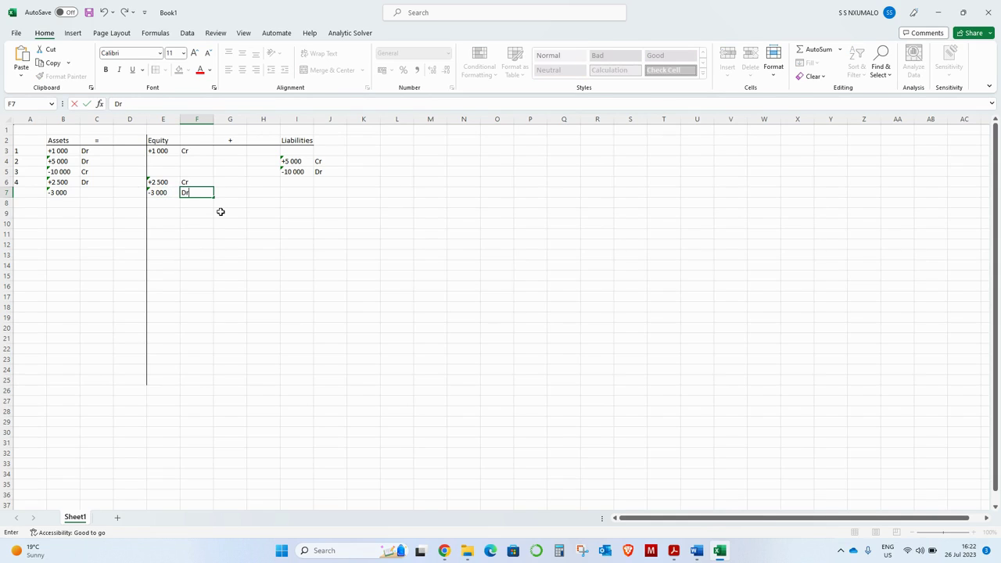
pyautogui.write('r')
pyautogui.press('Left')
# Step: Label the Assets amount of the fifth transaction as Cr in cell C7
pyautogui.press('Left')
pyautogui.press('Left')
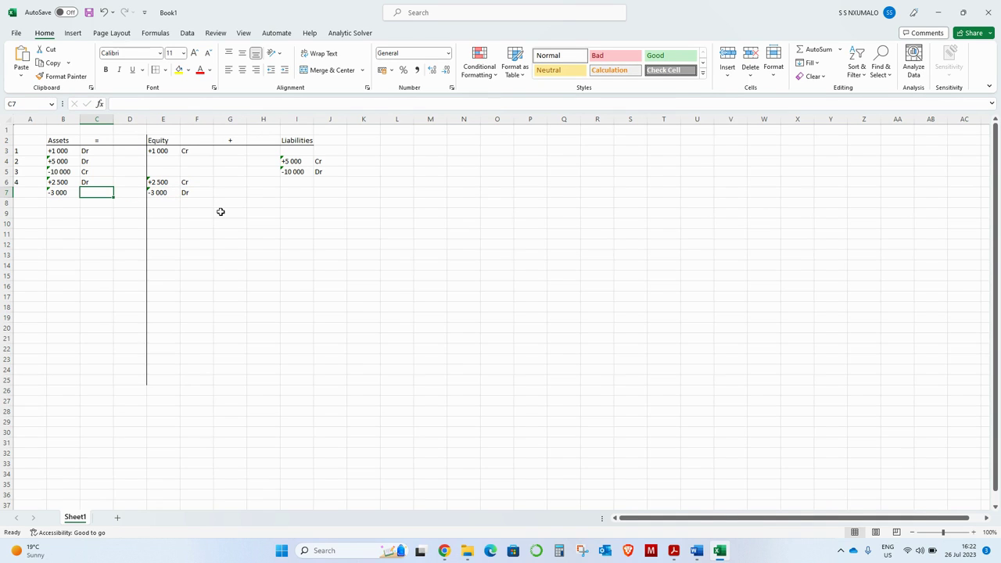
pyautogui.write('Dr')
pyautogui.press('Left')
# Step: Number the fifth transaction as 5 in cell A7
pyautogui.press('Left')
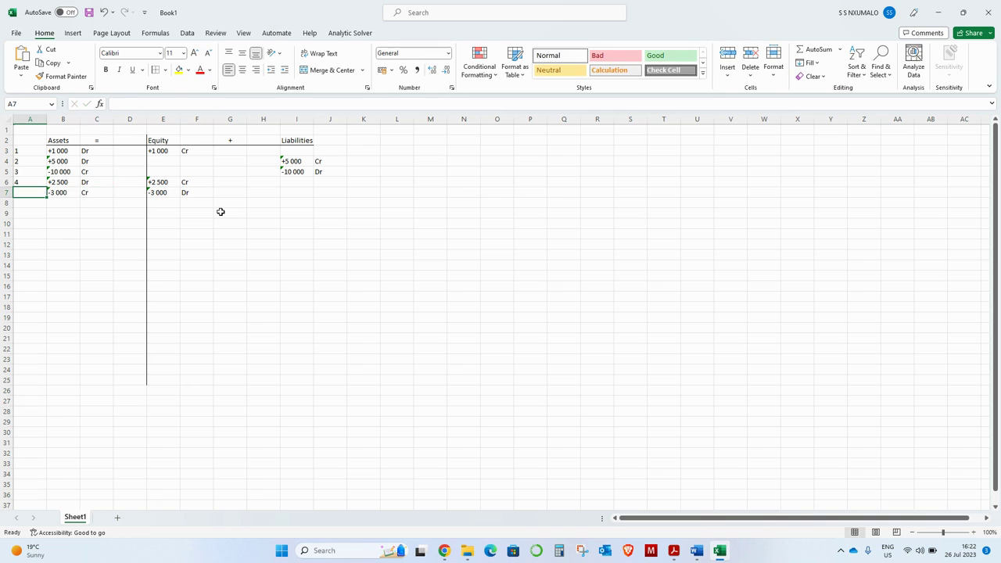
pyautogui.write('5')
pyautogui.press('Right')
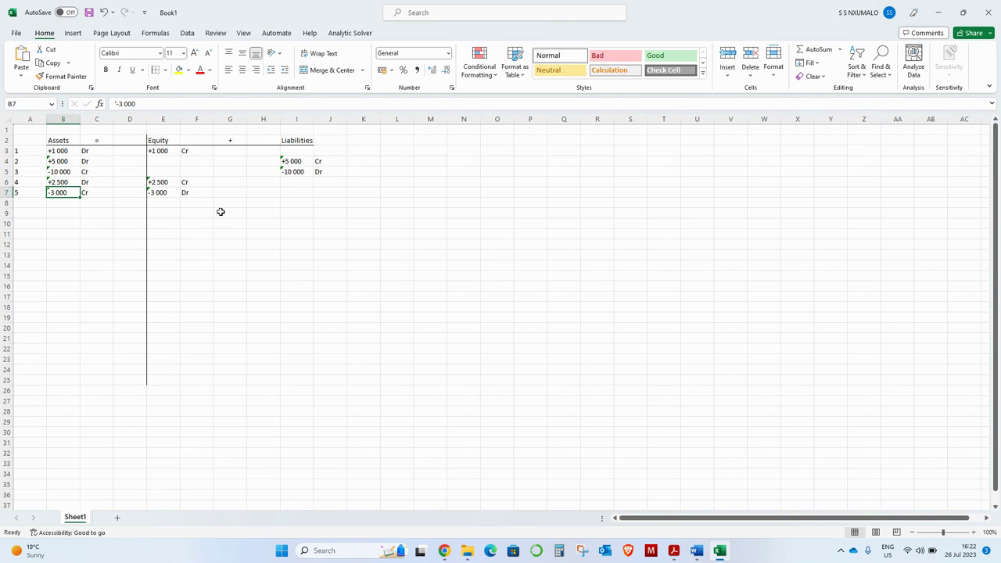
# Step: Check the row 7 entries in Excel against question 5 in the Word document
pyautogui.hotkey('alt', 'Tab')
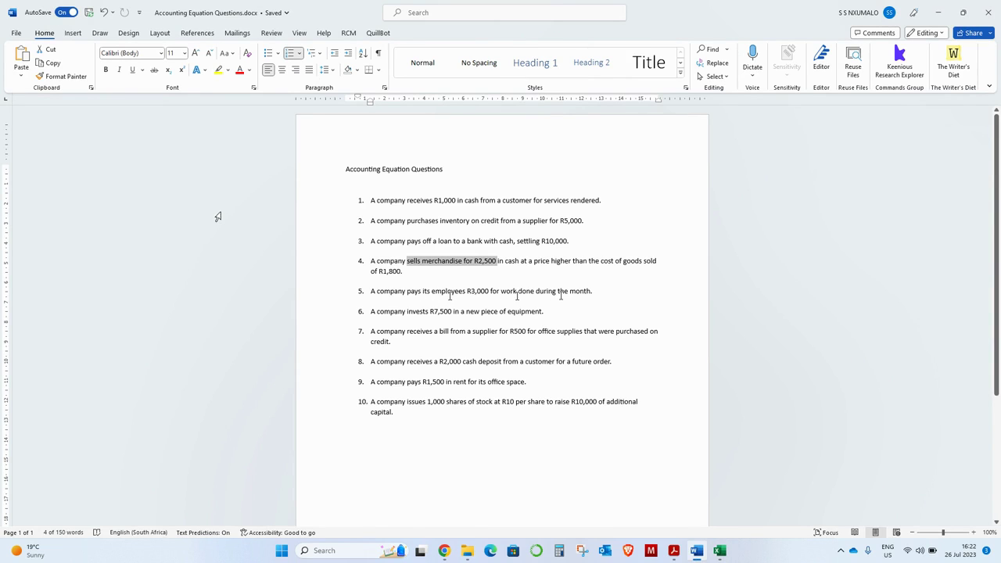
pyautogui.hotkey('alt', 'Tab')
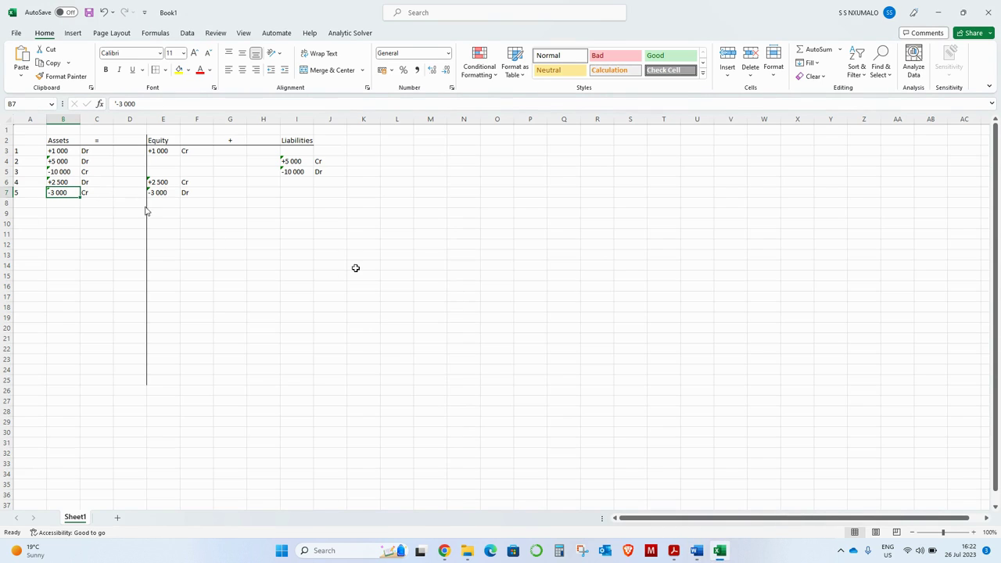
pyautogui.hotkey('alt', 'Tab')
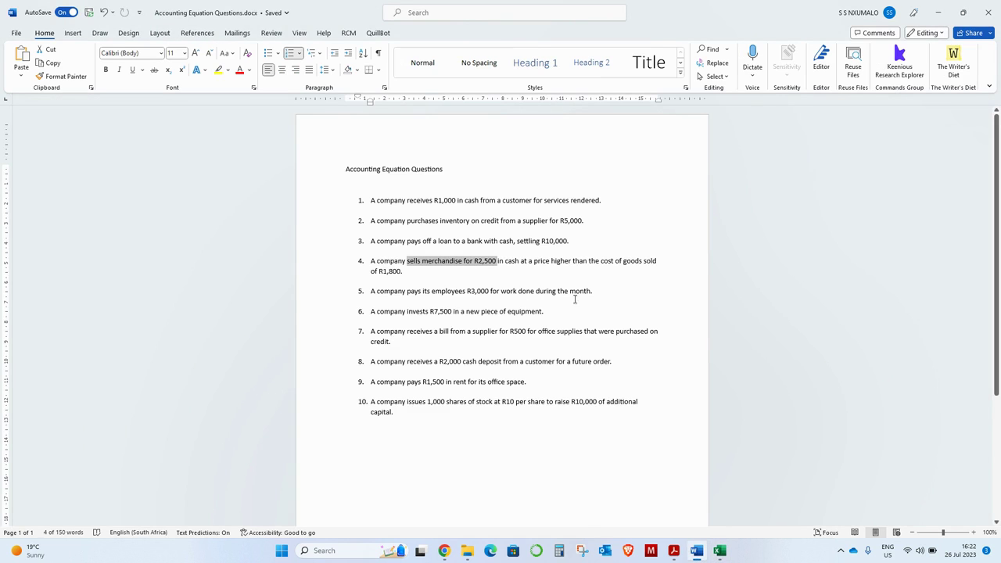
# Step: Review the fifth transaction in the Word document, its row 7 entries in Excel, and the Equity column amounts
pyautogui.click(595, 294)
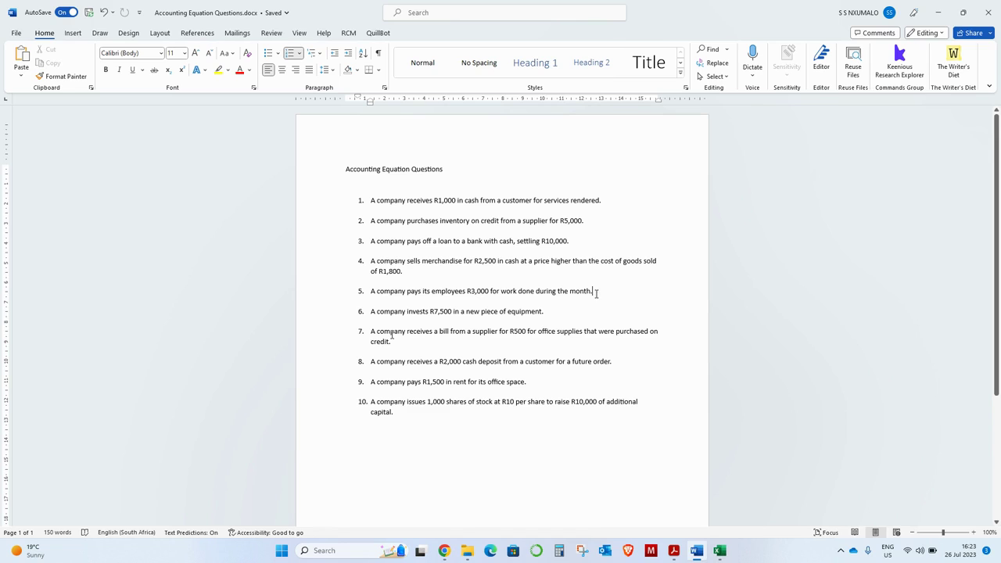
pyautogui.hotkey('alt', 'Tab')
pyautogui.press('Right')
pyautogui.press('Left')
pyautogui.press('Left')
pyautogui.press('Right')
pyautogui.press('Right')
pyautogui.press('Right')
pyautogui.press('Right')
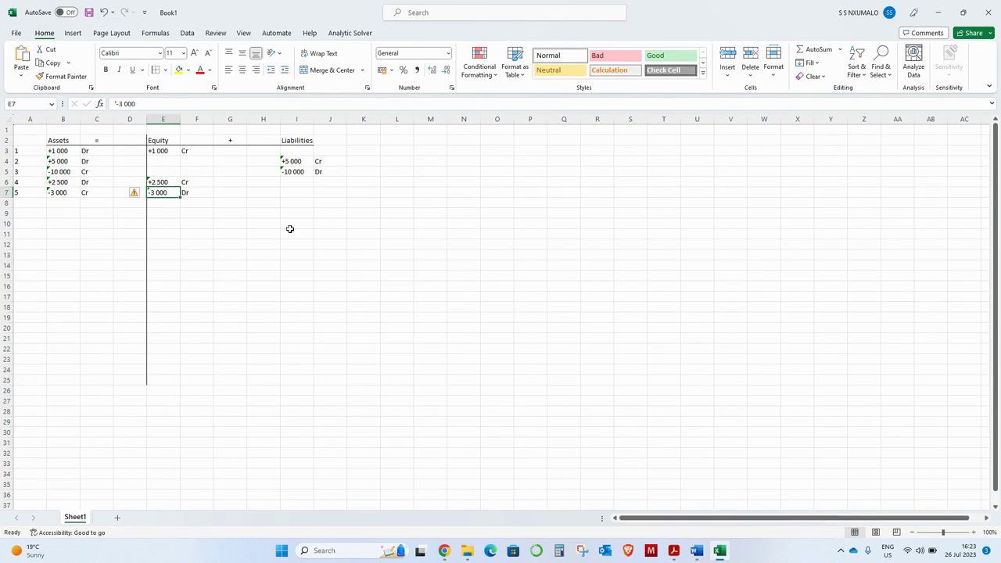
pyautogui.moveTo(166, 141); pyautogui.dragTo(166, 200)
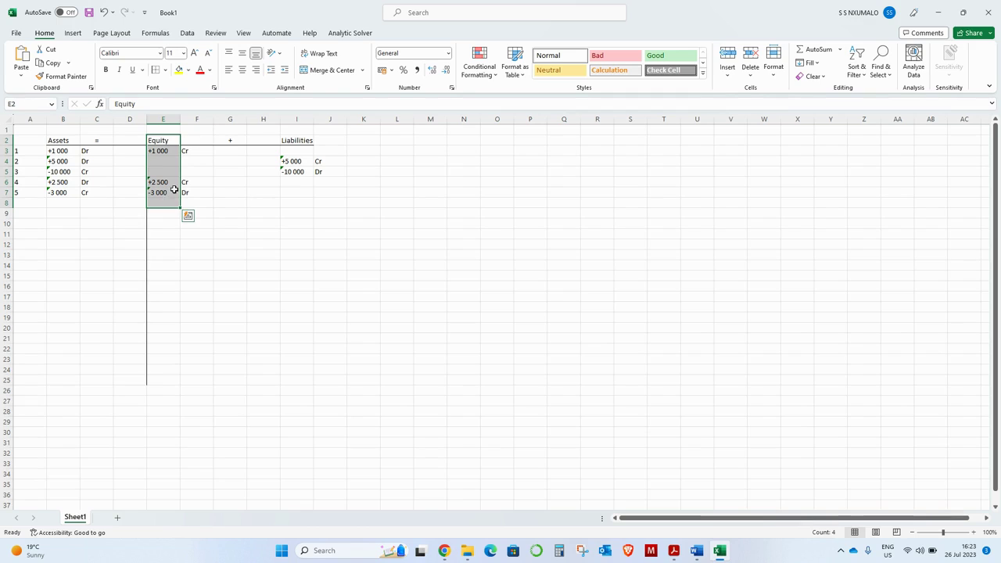
# Step: Read question 6 in Word, then number the sixth transaction as 6 in cell A8 and enter -7 500 under Assets in B8
pyautogui.click(57, 202)
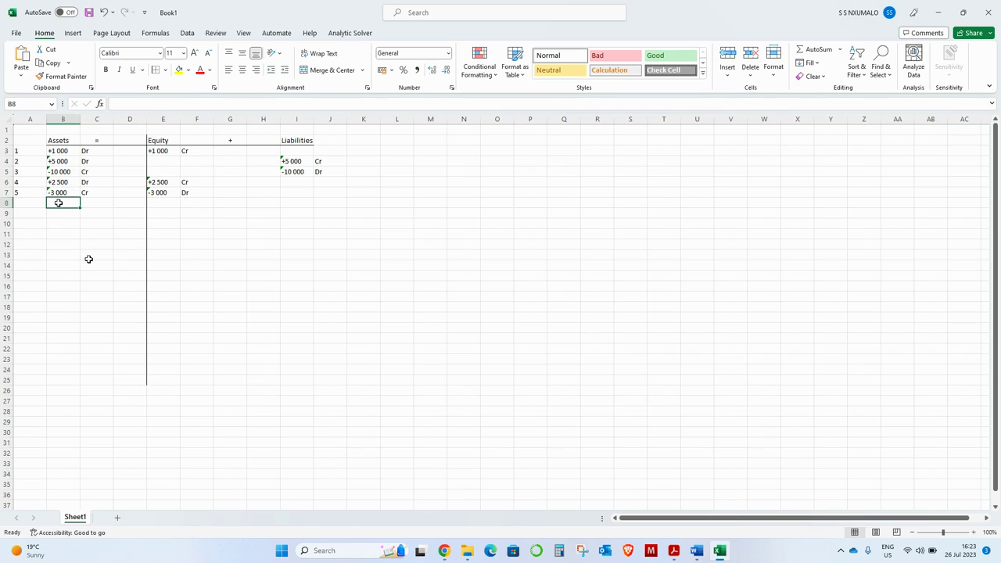
pyautogui.hotkey('alt', 'Tab')
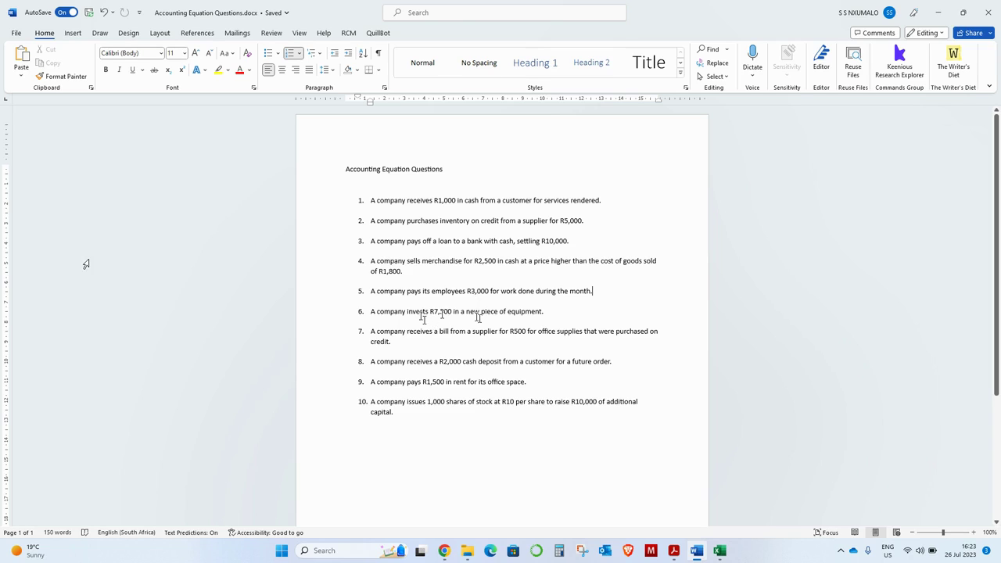
pyautogui.hotkey('alt', 'Tab')
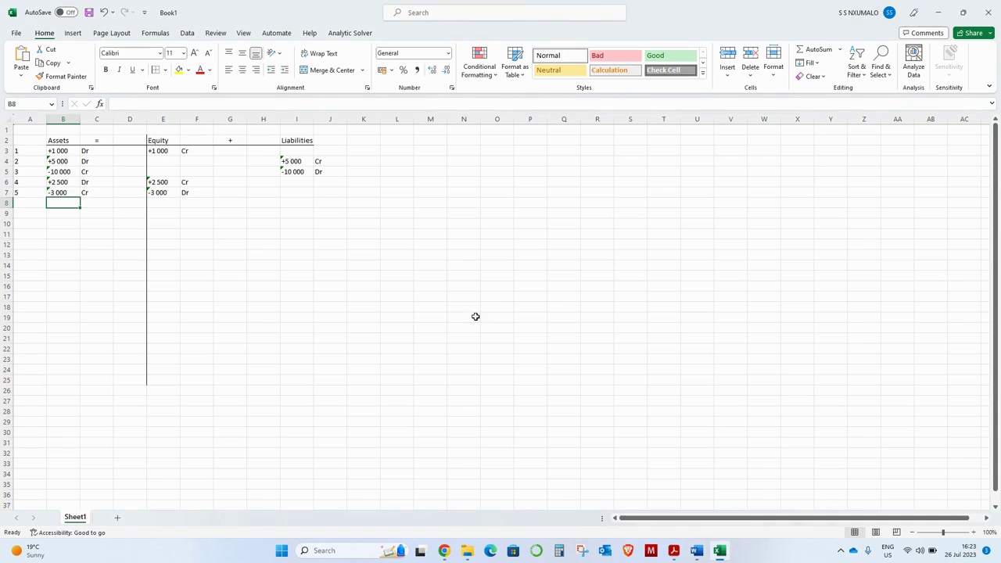
pyautogui.press('Left')
pyautogui.write('6')
pyautogui.press('Tab')
pyautogui.write("'-")
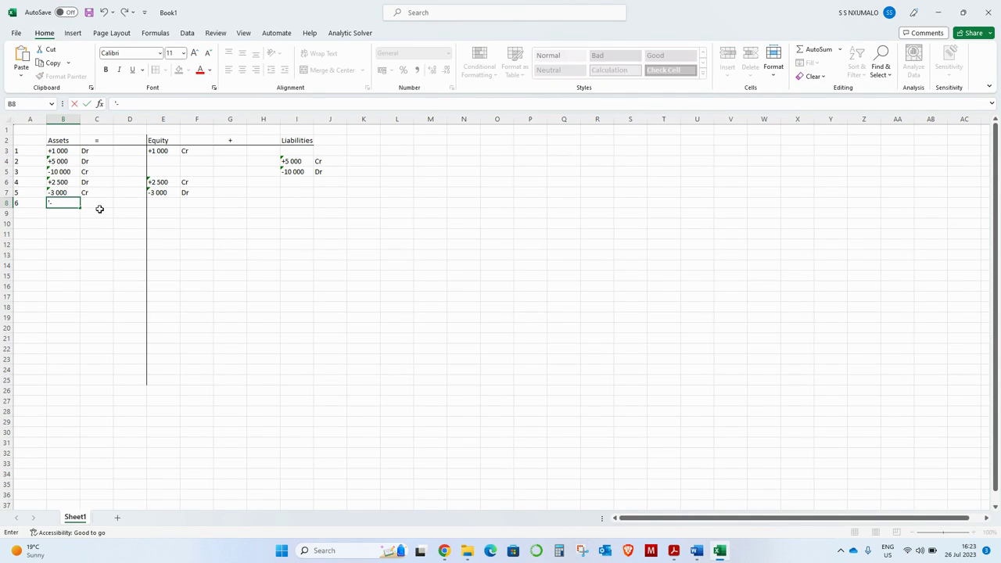
pyautogui.write('7 500')
pyautogui.press('Tab')
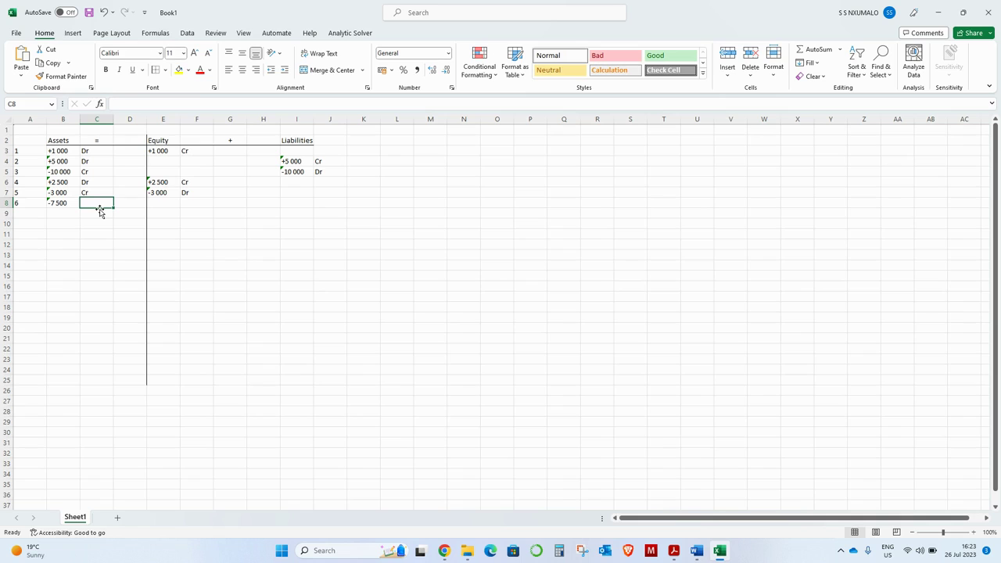
# Step: Recheck question 6 in Word and enter +7 500 as the sixth transaction's second Assets amount in Excel cell D8
pyautogui.press('Tab')
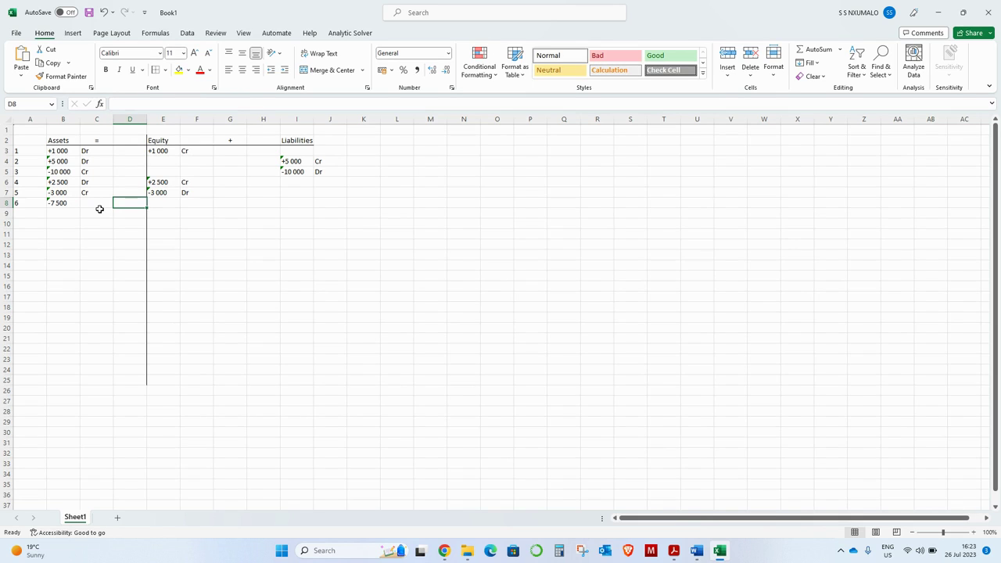
pyautogui.press('Tab')
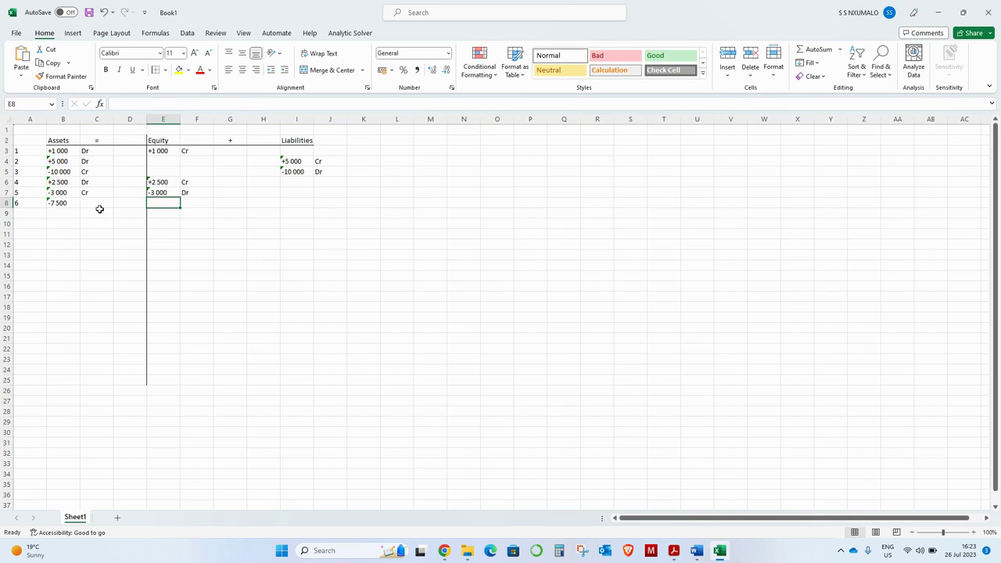
pyautogui.hotkey('alt', 'Tab')
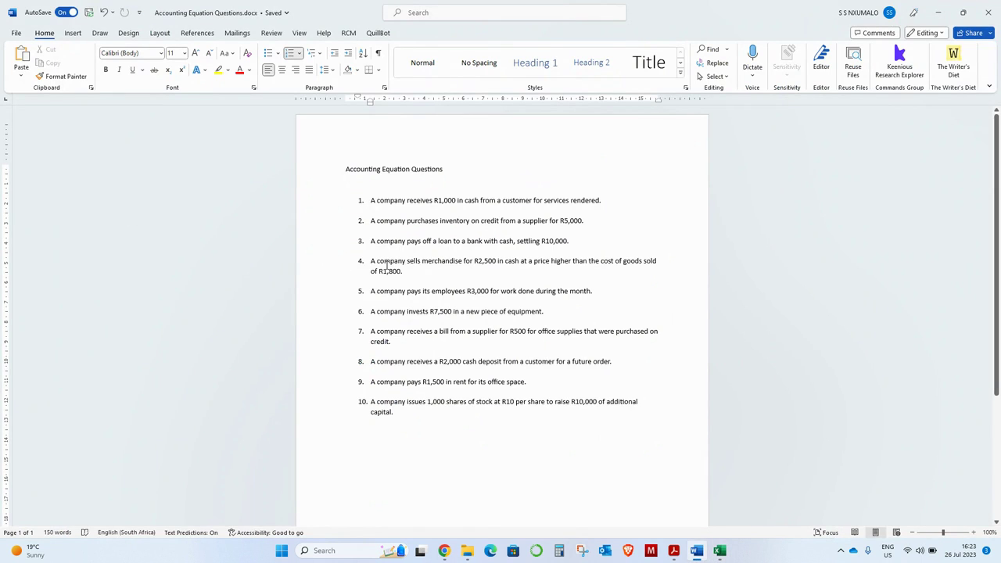
pyautogui.hotkey('alt', 'Tab')
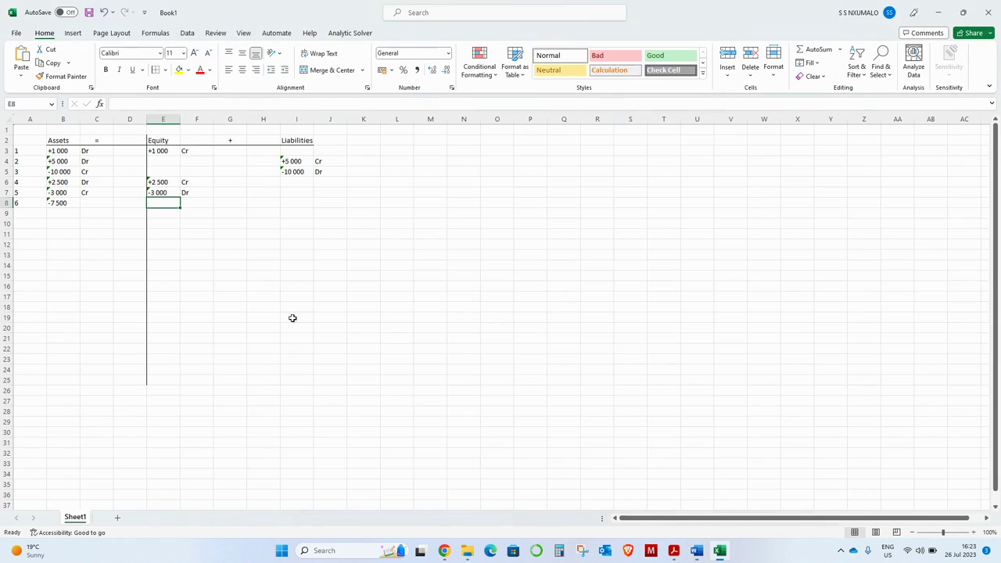
pyautogui.click(62, 202)
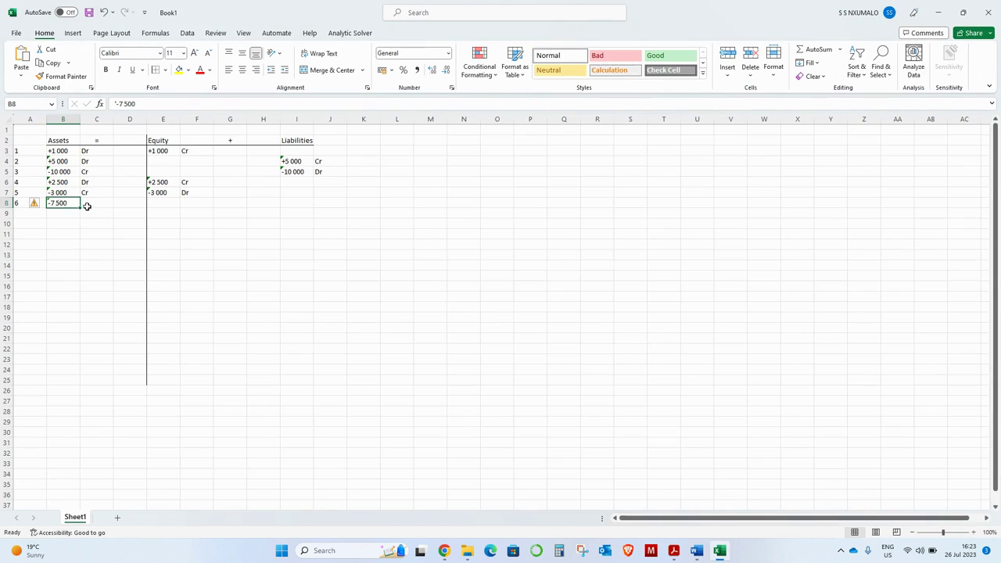
pyautogui.click(92, 202)
pyautogui.click(125, 203)
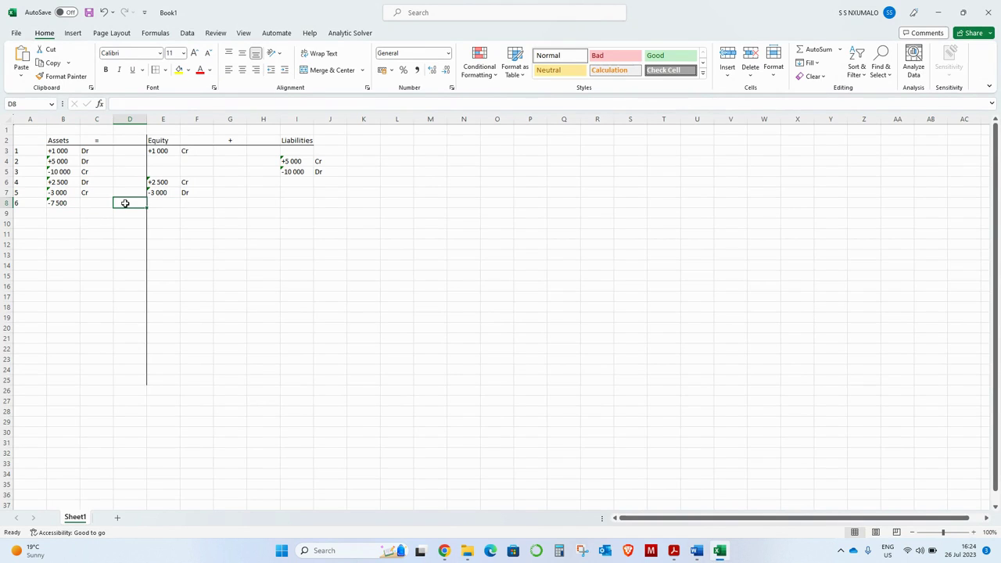
pyautogui.write("'+7")
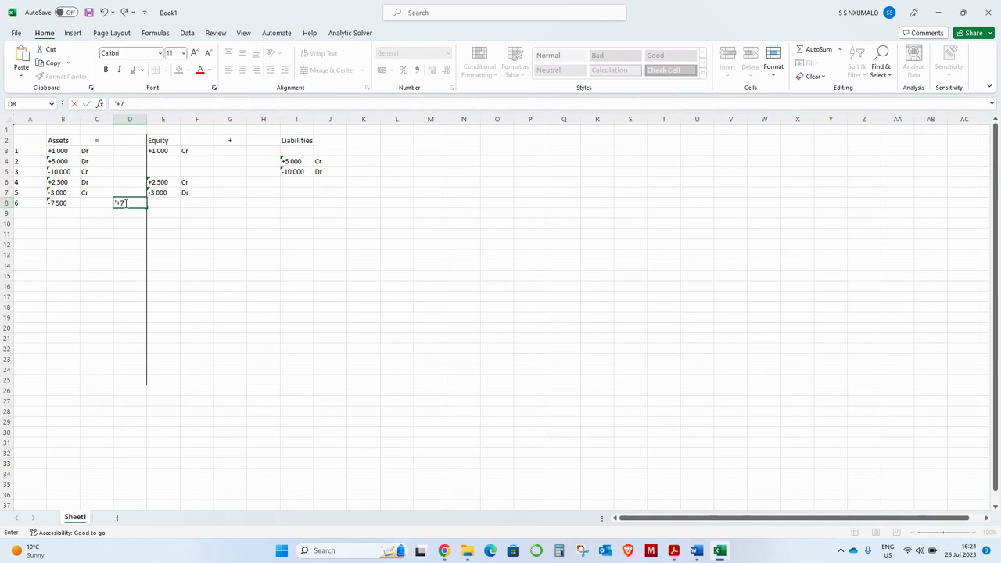
pyautogui.write(' 500')
pyautogui.press('Return')
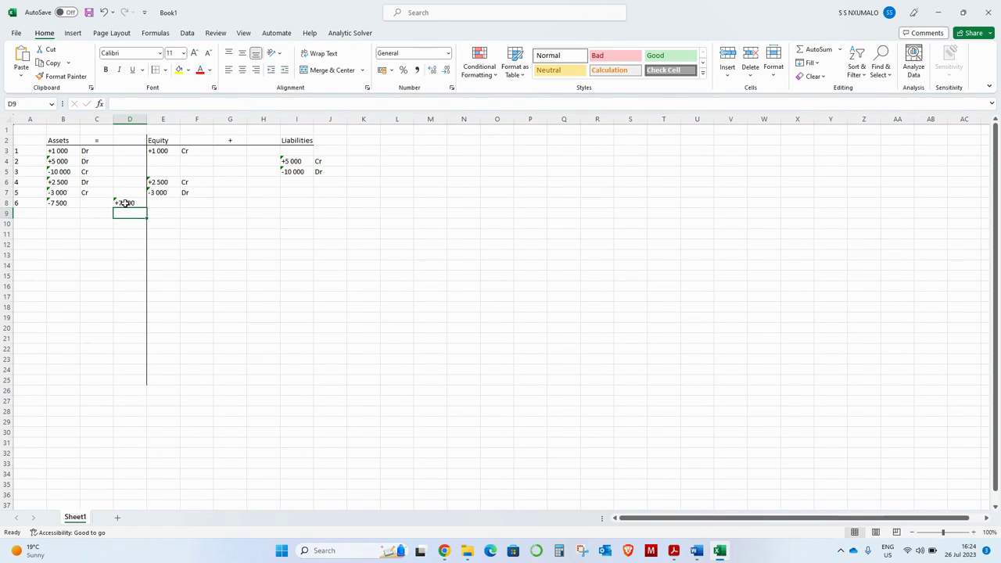
# Step: Compare the sixth transaction's two Assets amounts in cells B8 and D8
pyautogui.click(64, 203)
pyautogui.keyDown('shift'); pyautogui.click(125, 204); pyautogui.keyUp('shift')
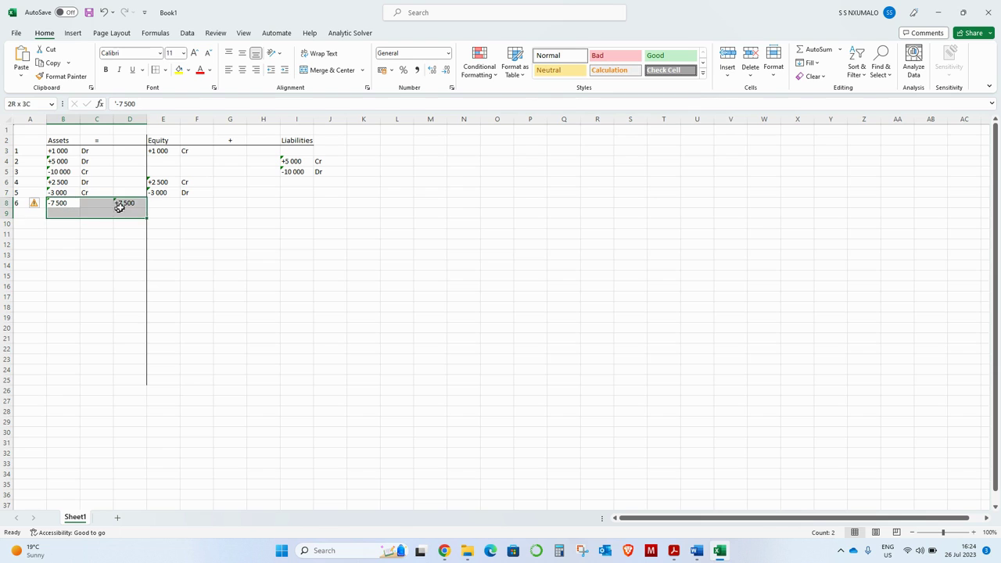
pyautogui.click(58, 203)
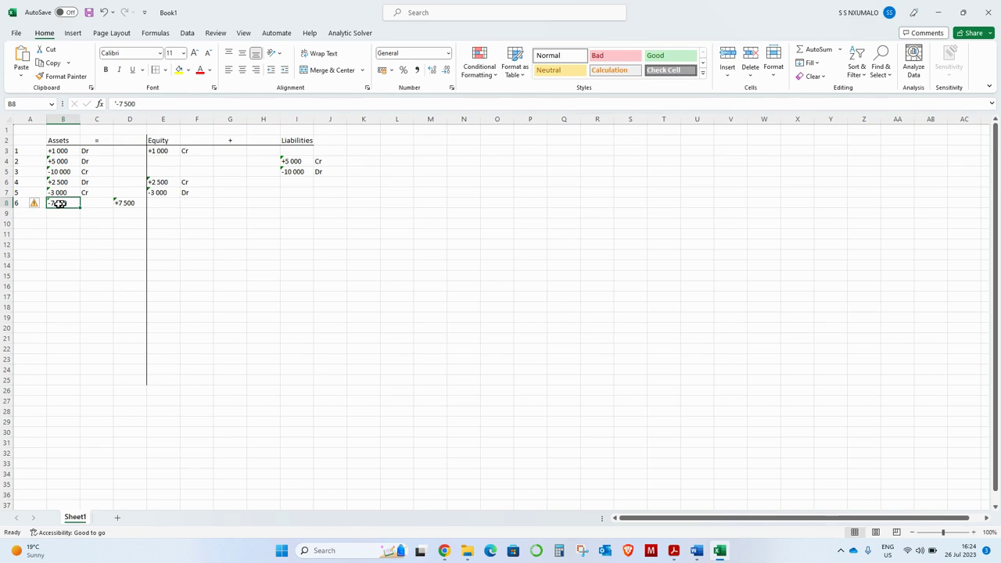
pyautogui.click(127, 201)
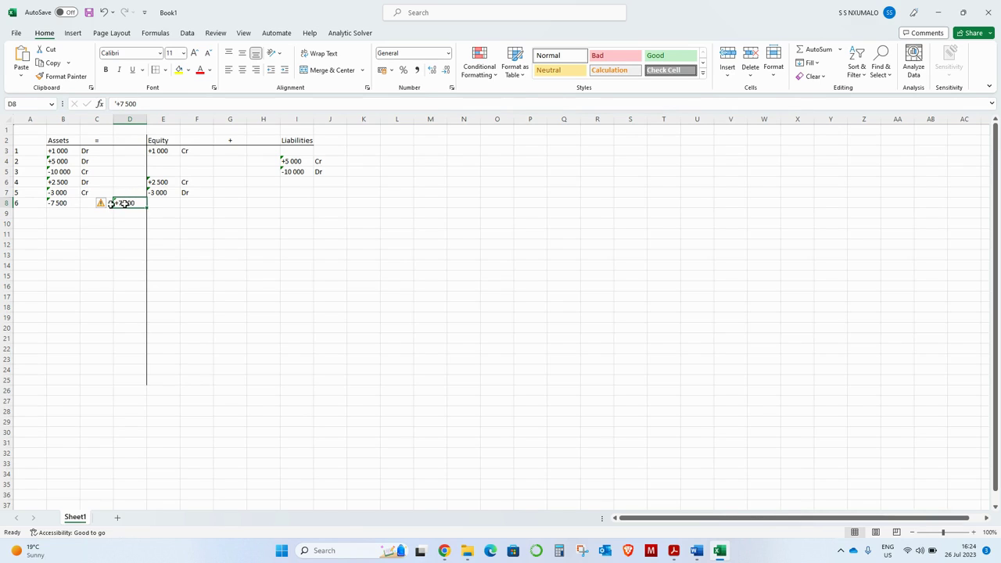
pyautogui.click(60, 203)
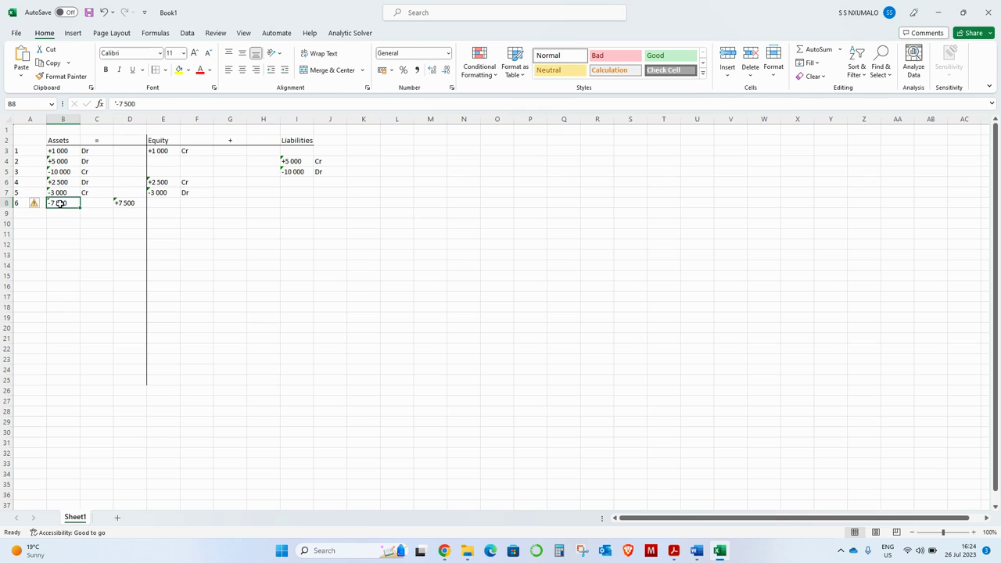
pyautogui.click(123, 205)
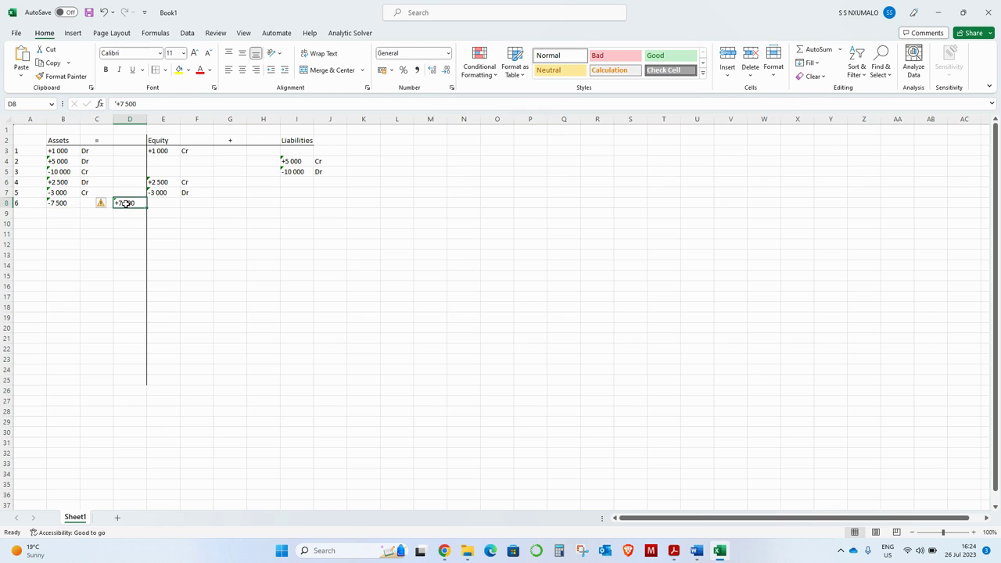
pyautogui.click(60, 203)
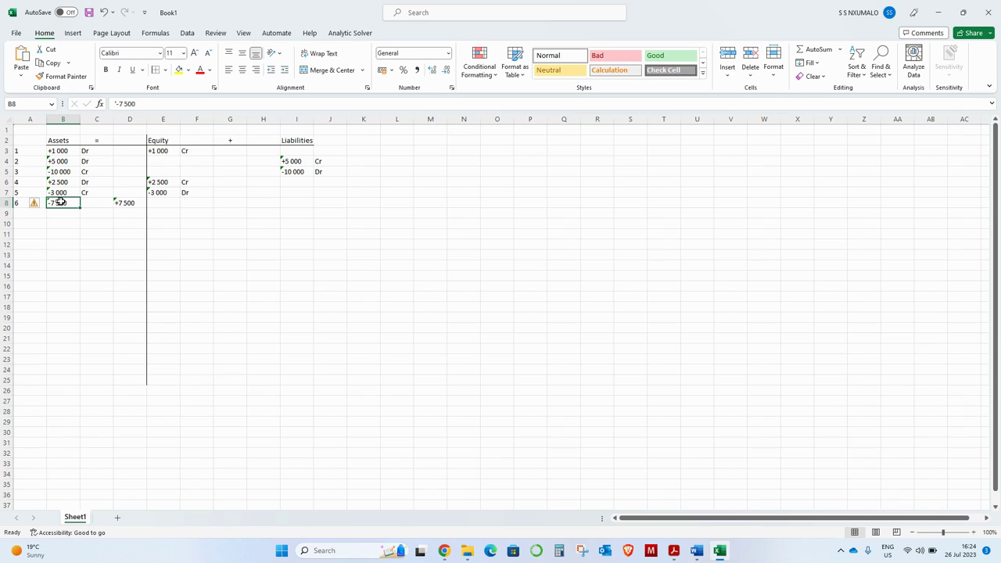
pyautogui.click(129, 202)
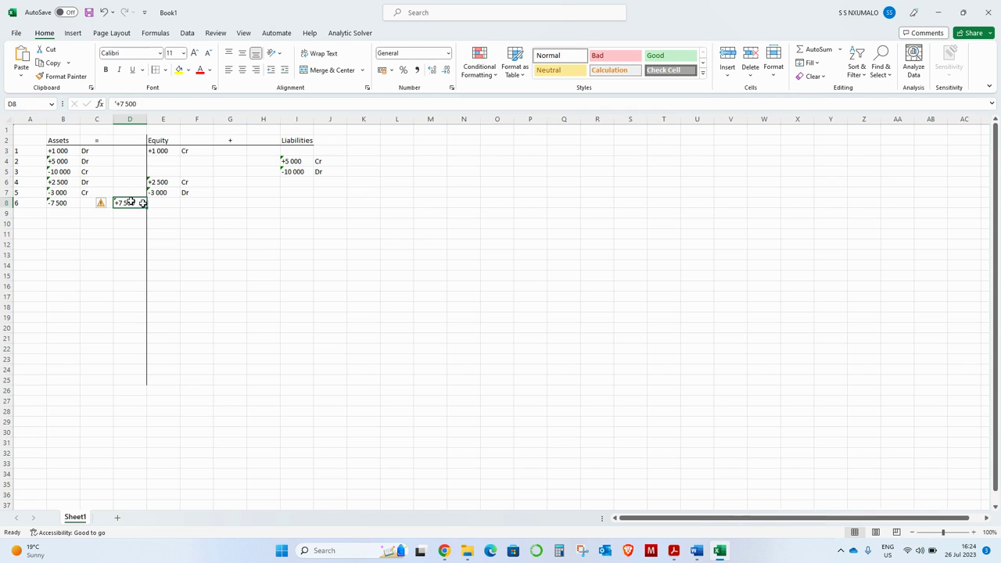
# Step: Number the seventh transaction as 7 in cell A9, read question 7 in the Word document, and return to Excel
pyautogui.click(31, 212)
pyautogui.write('7')
pyautogui.press('Tab')
pyautogui.hotkey('alt', 'Tab')
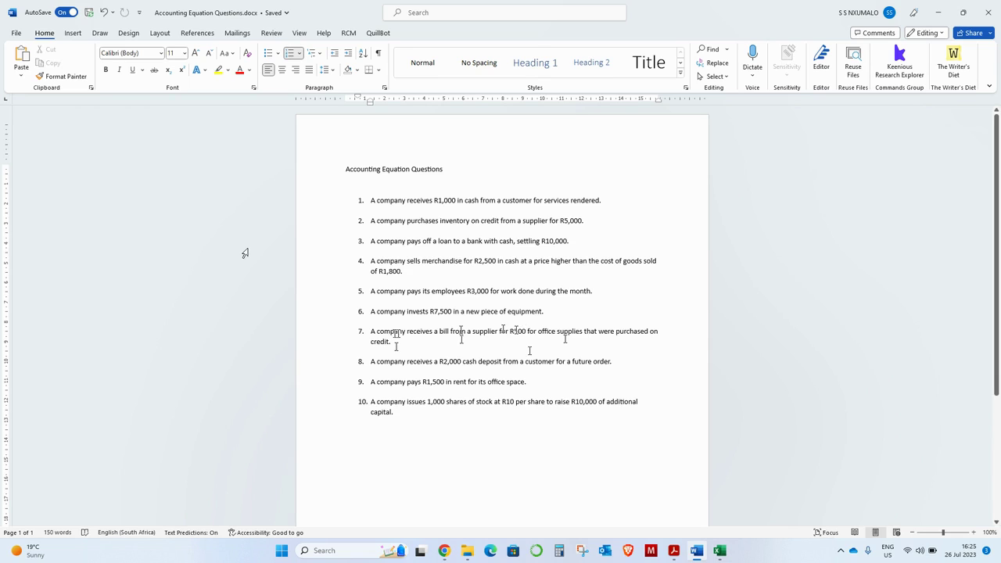
pyautogui.moveTo(371, 341); pyautogui.dragTo(392, 342)
pyautogui.click(428, 341)
pyautogui.hotkey('alt', 'Tab')
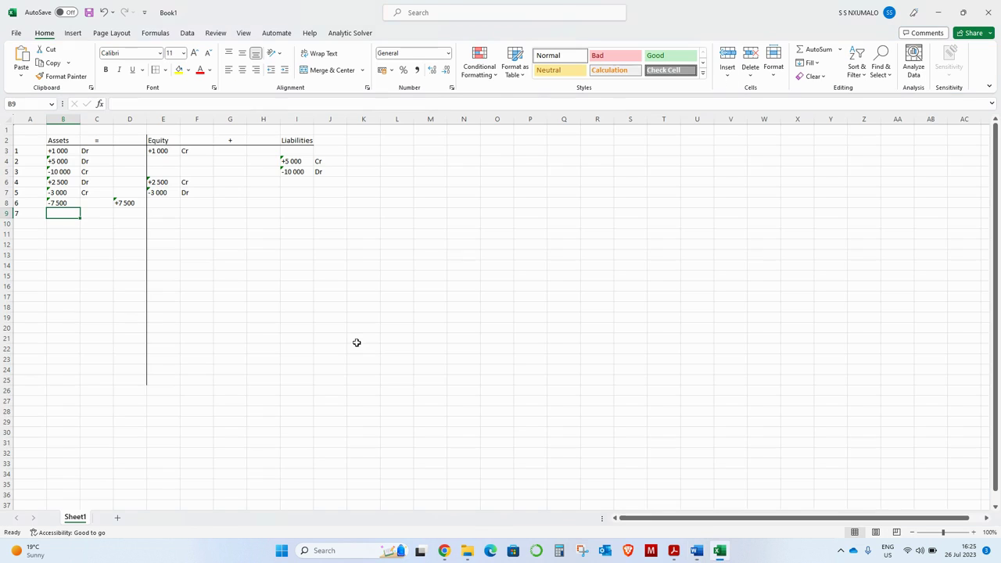
pyautogui.click(209, 211)
pyautogui.press('Right')
pyautogui.press('Right')
pyautogui.press('Right')
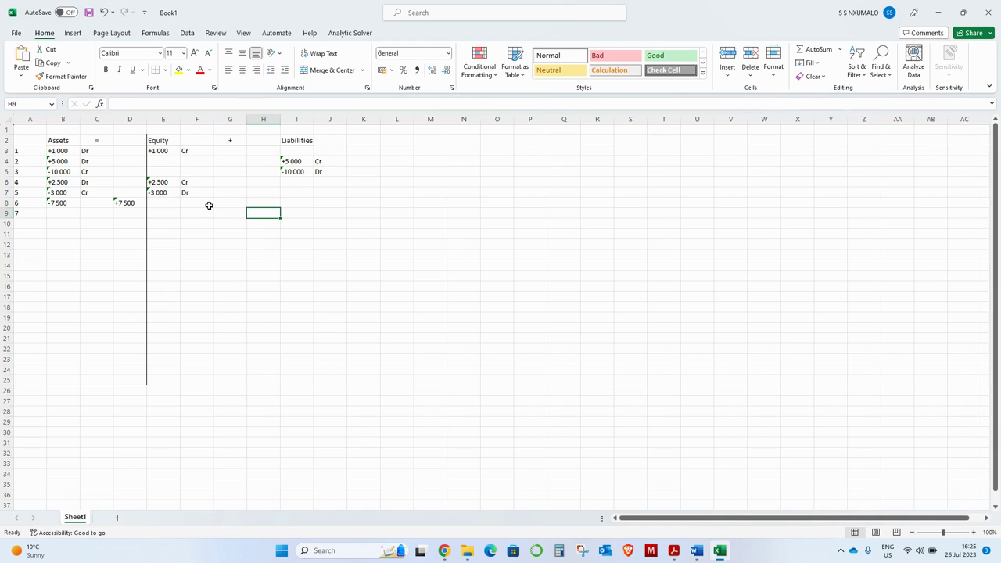
pyautogui.press('F2')
pyautogui.write('=')
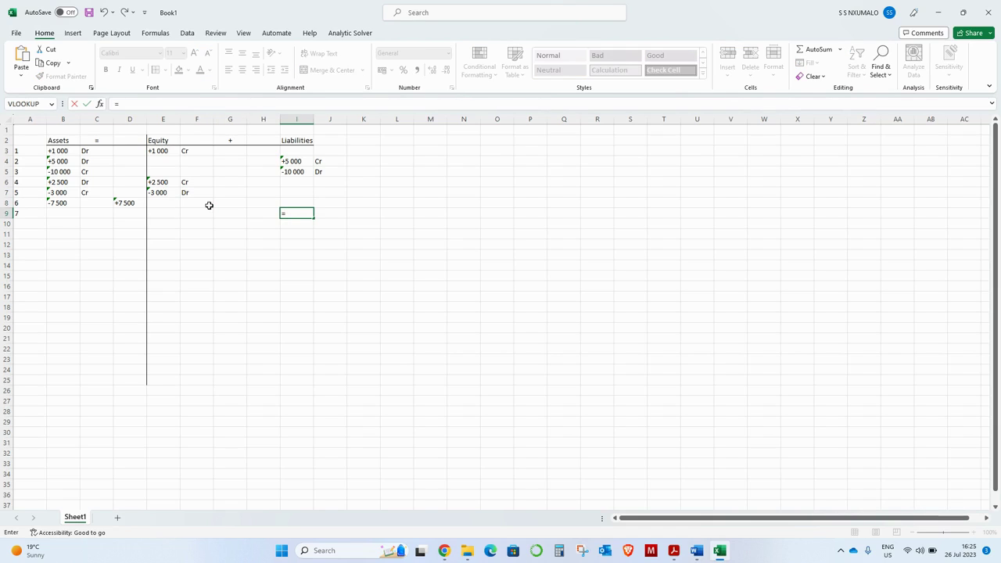
pyautogui.write("'500")
pyautogui.press('Return')
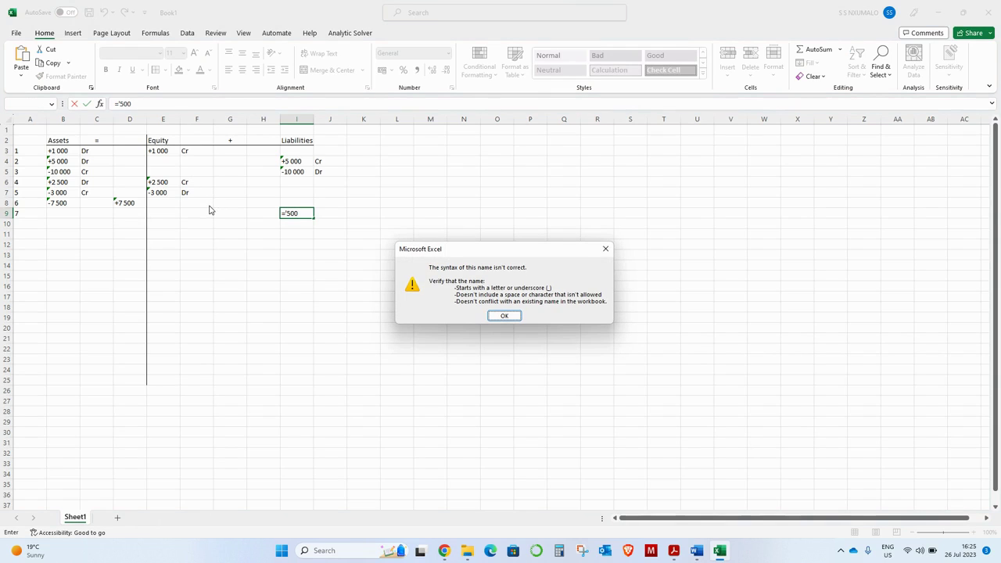
pyautogui.click(502, 315)
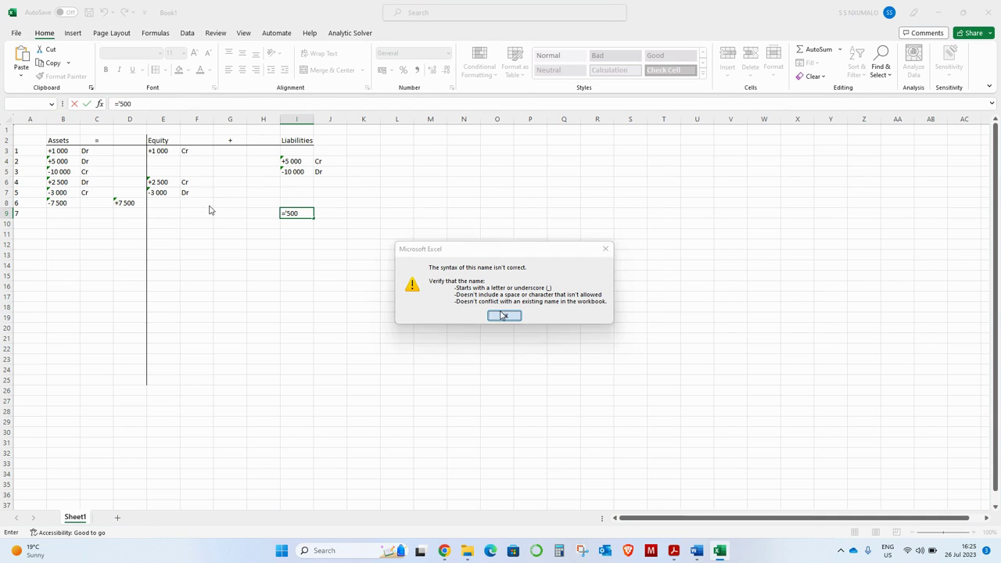
pyautogui.click(360, 223)
pyautogui.press('BackSpace')
pyautogui.press('BackSpace')
pyautogui.press('BackSpace')
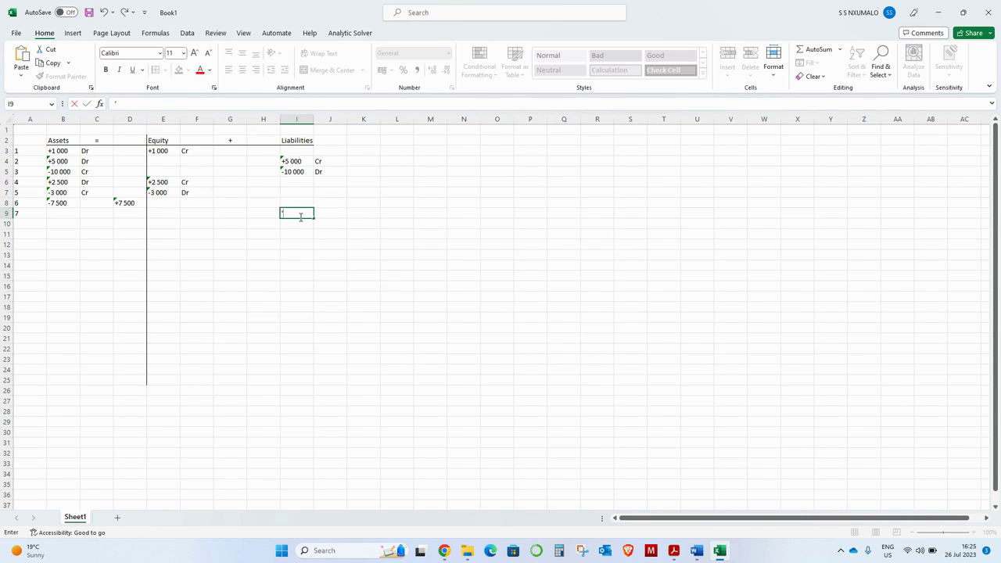
# Step: Enter +500 as the seventh transaction's Liabilities amount in cell I9 and label it Cr in cell J9
pyautogui.write("'+500")
pyautogui.press('Return')
pyautogui.click(299, 216)
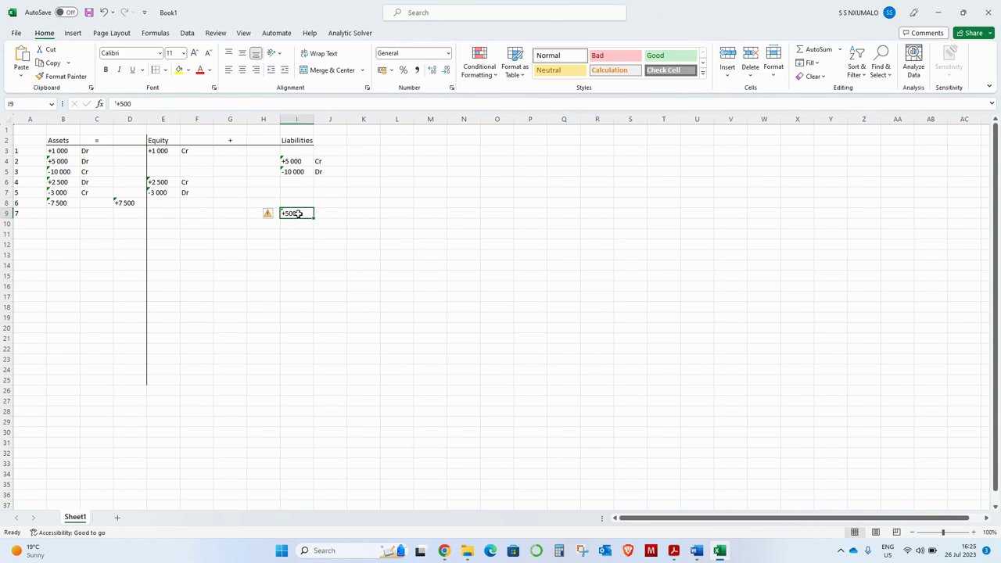
pyautogui.click(330, 216)
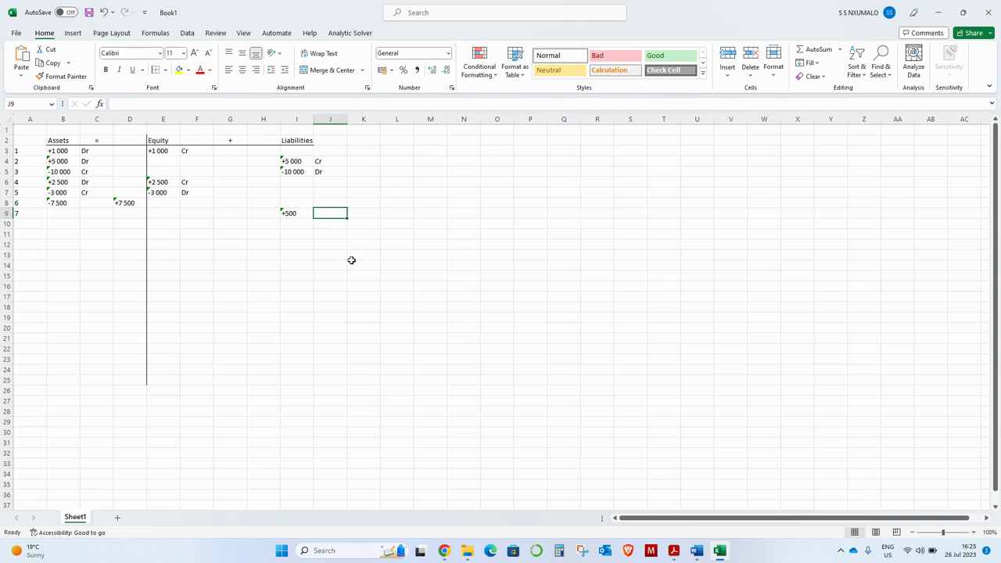
pyautogui.write('Cr')
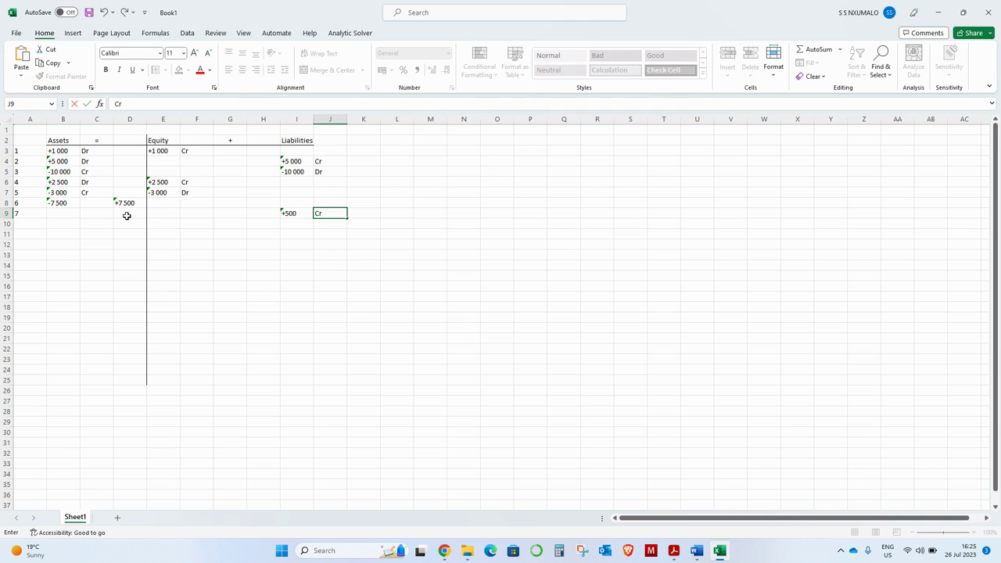
# Step: Enter -500 as the seventh transaction's Equity amount in cell E9 and label it Dr in cell F9
pyautogui.click(161, 214)
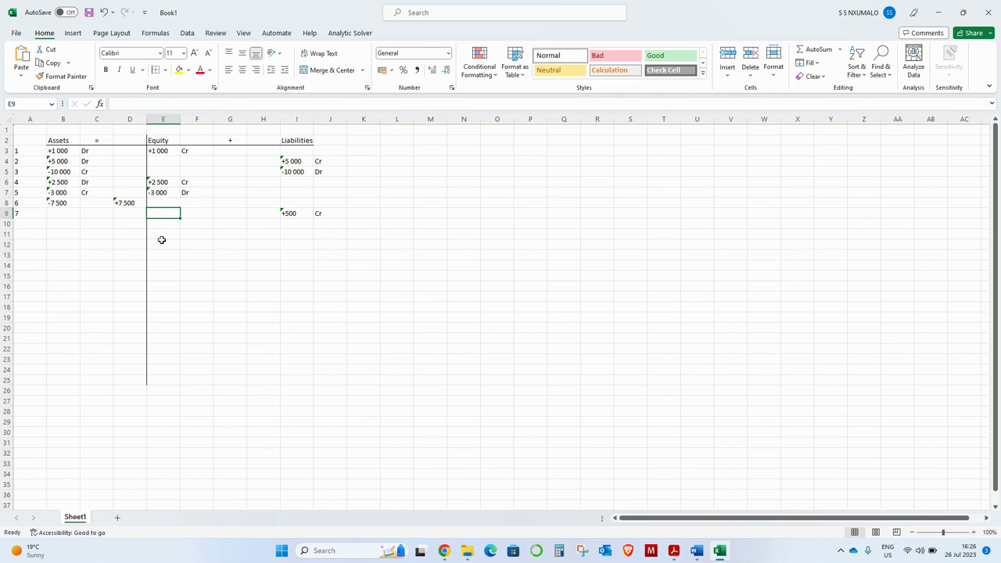
pyautogui.write("'")
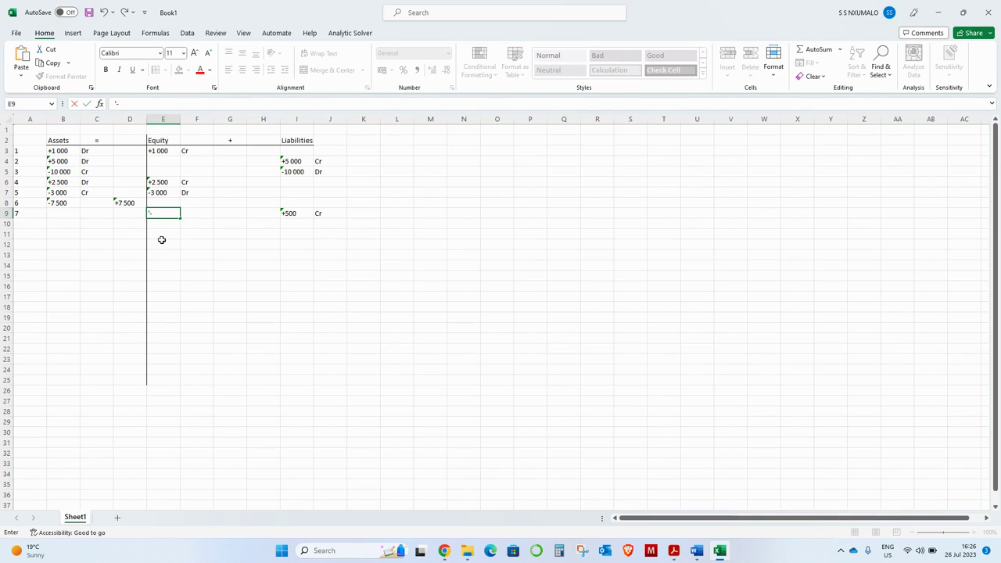
pyautogui.write('-500')
pyautogui.press('Tab')
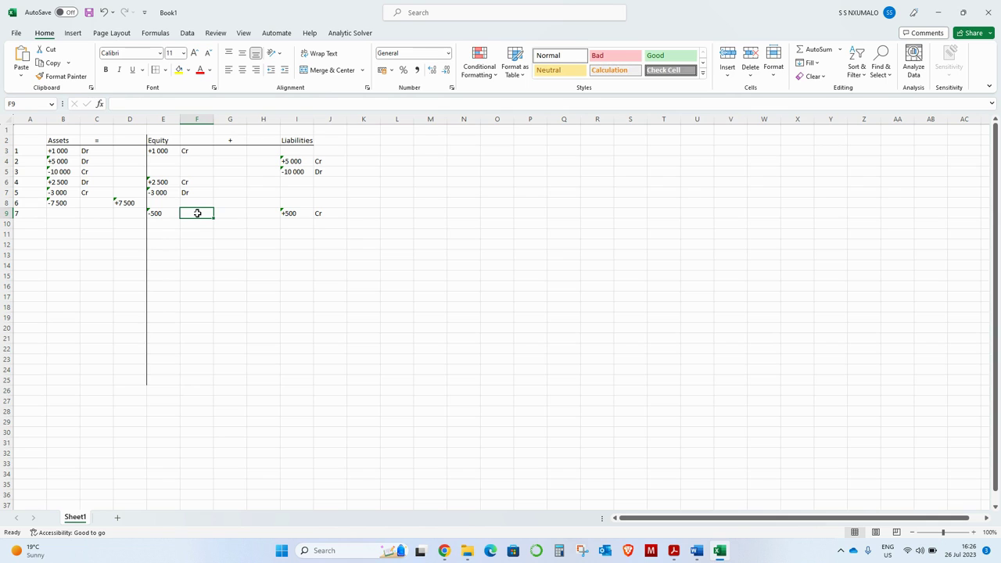
pyautogui.write('Dr')
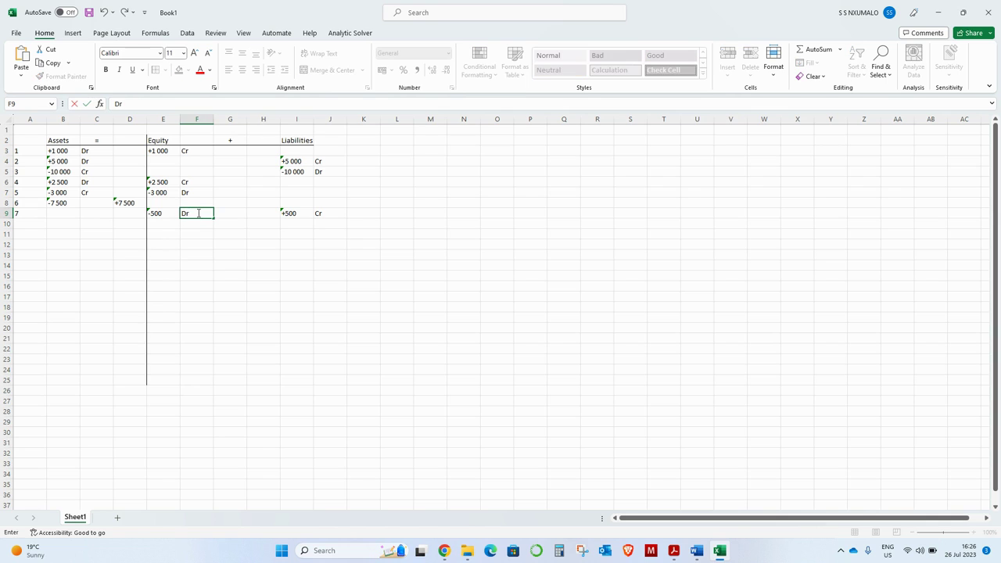
pyautogui.press('Tab')
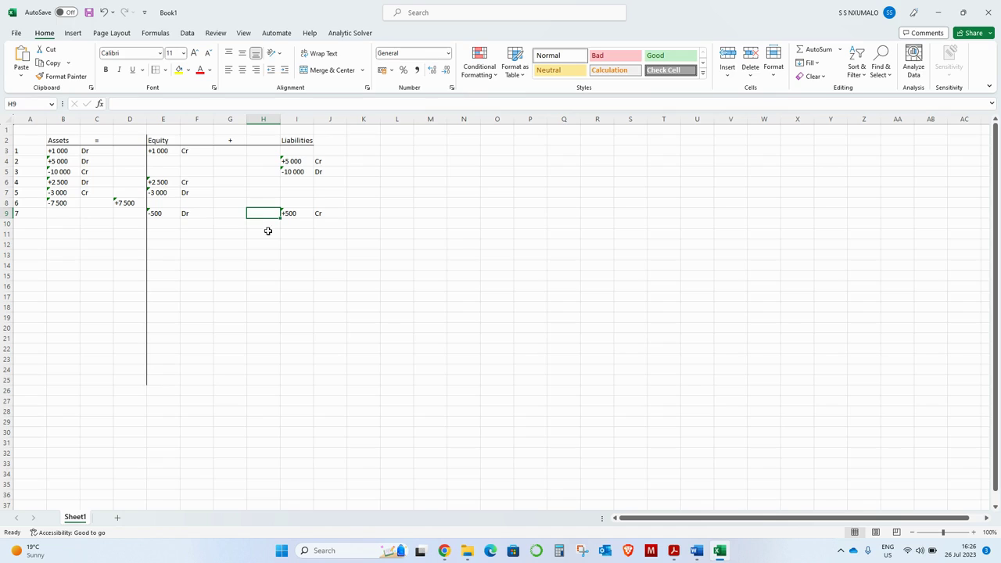
# Step: Review the recorded entries of transactions 7 back to 2, comparing each one's amounts and Dr and Cr labels across both sides of the equation
pyautogui.moveTo(318, 215); pyautogui.dragTo(289, 213)
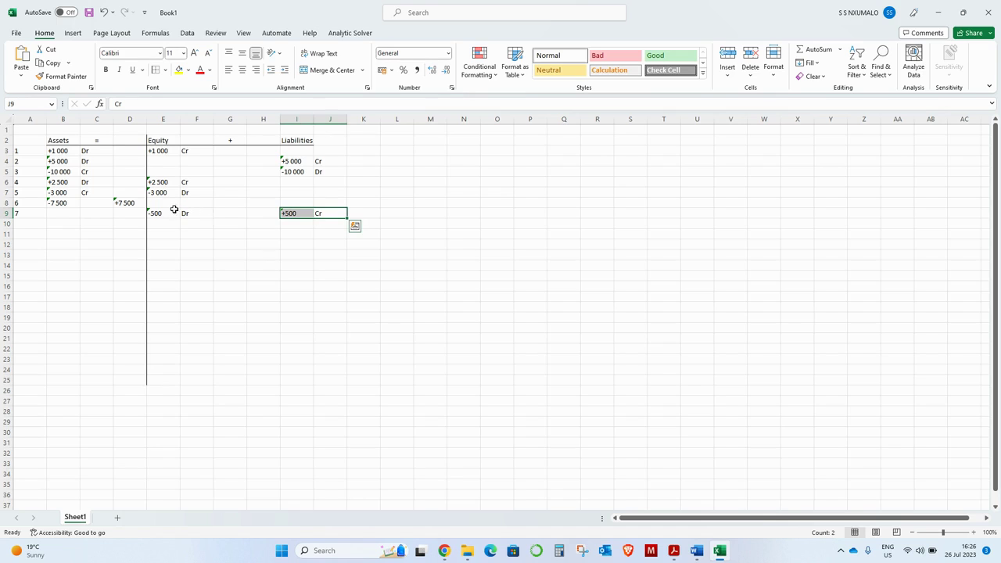
pyautogui.moveTo(157, 213); pyautogui.dragTo(183, 218)
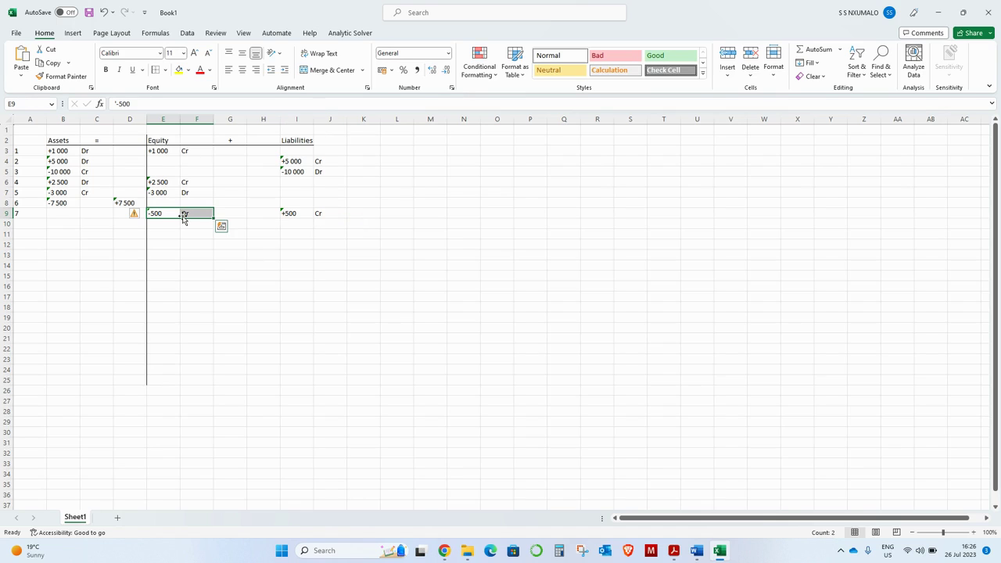
pyautogui.click(351, 257)
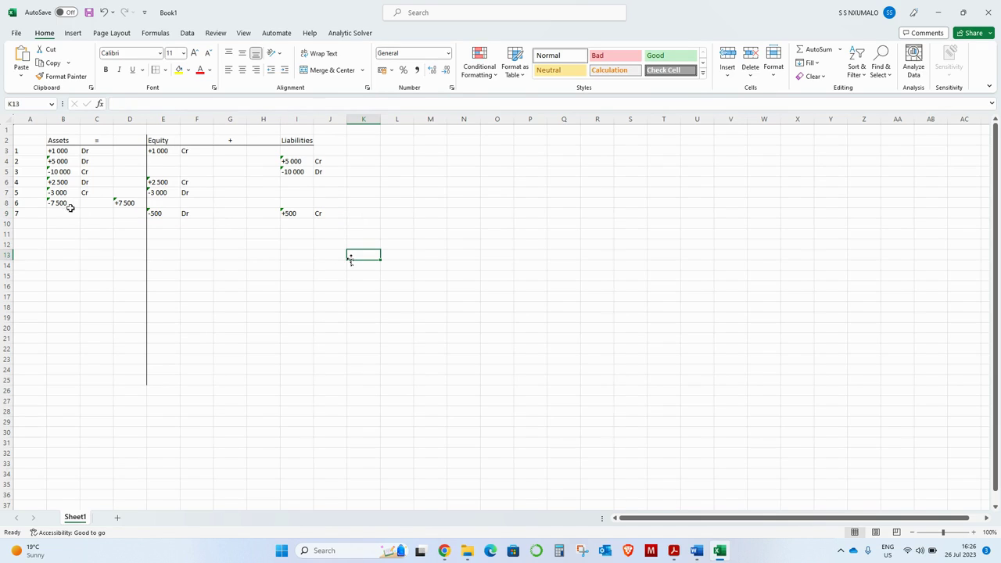
pyautogui.moveTo(61, 202); pyautogui.dragTo(123, 203)
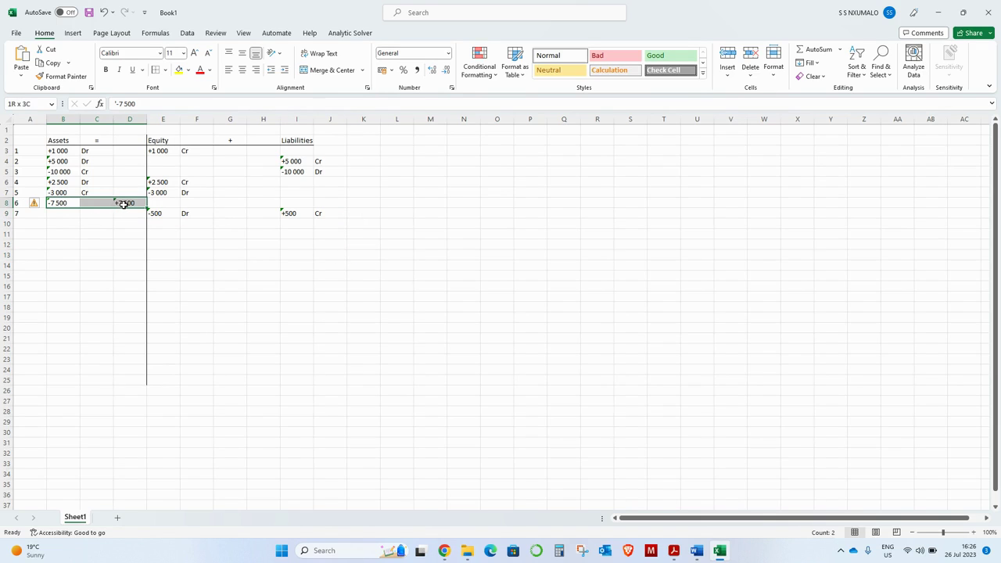
pyautogui.click(62, 203)
pyautogui.click(122, 202)
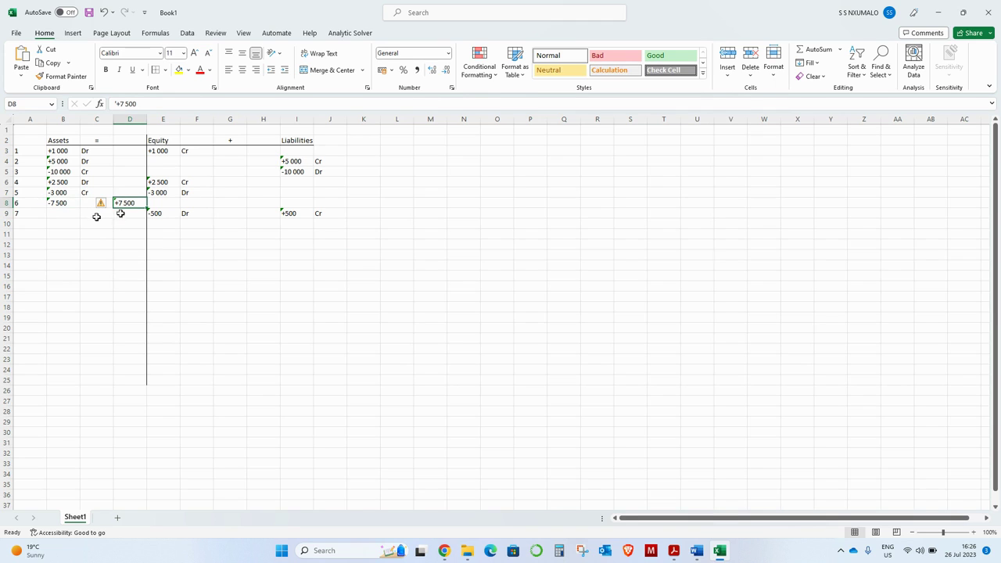
pyautogui.moveTo(59, 193); pyautogui.dragTo(84, 194)
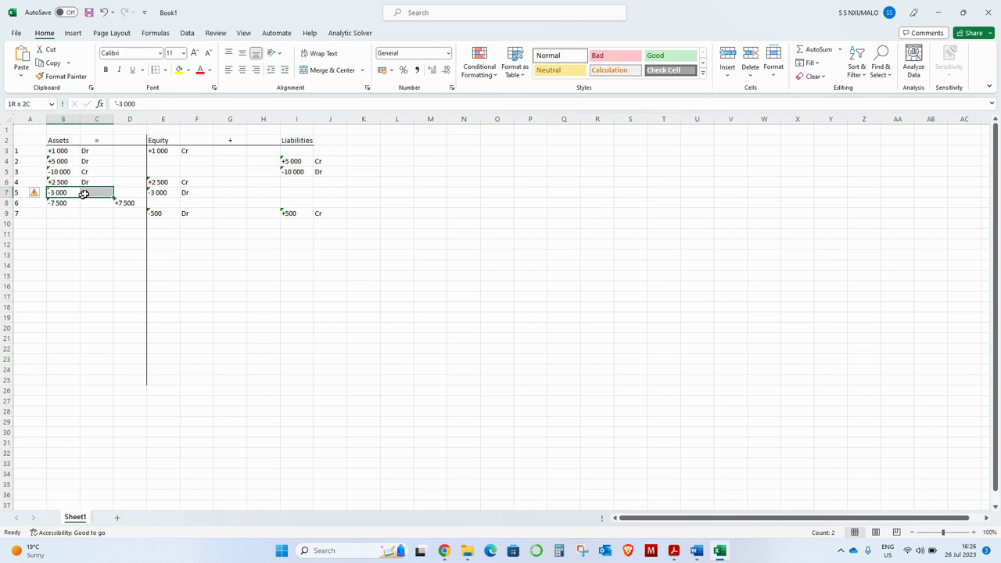
pyautogui.moveTo(174, 192); pyautogui.dragTo(161, 192)
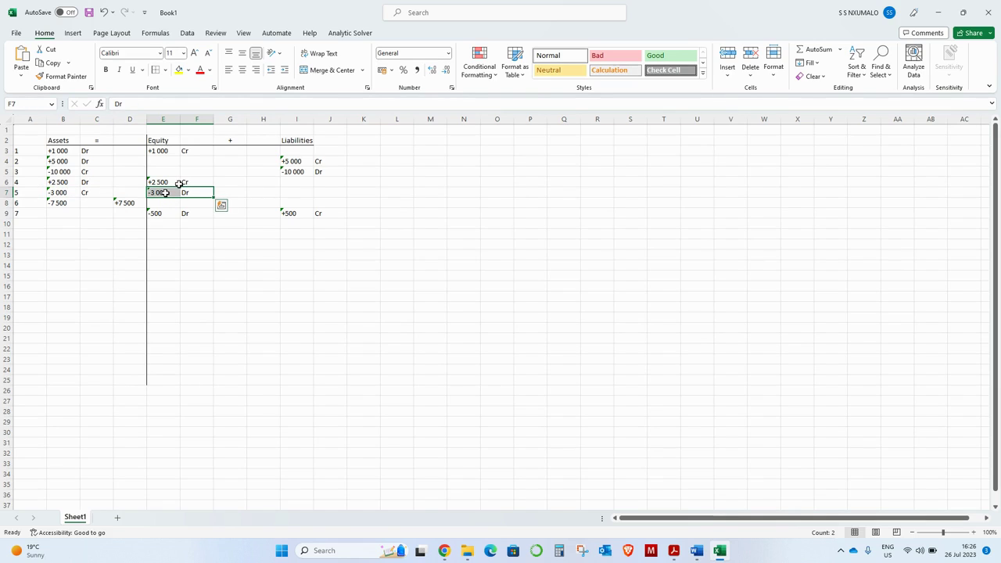
pyautogui.moveTo(58, 182); pyautogui.dragTo(82, 185)
pyautogui.moveTo(179, 185); pyautogui.dragTo(166, 186)
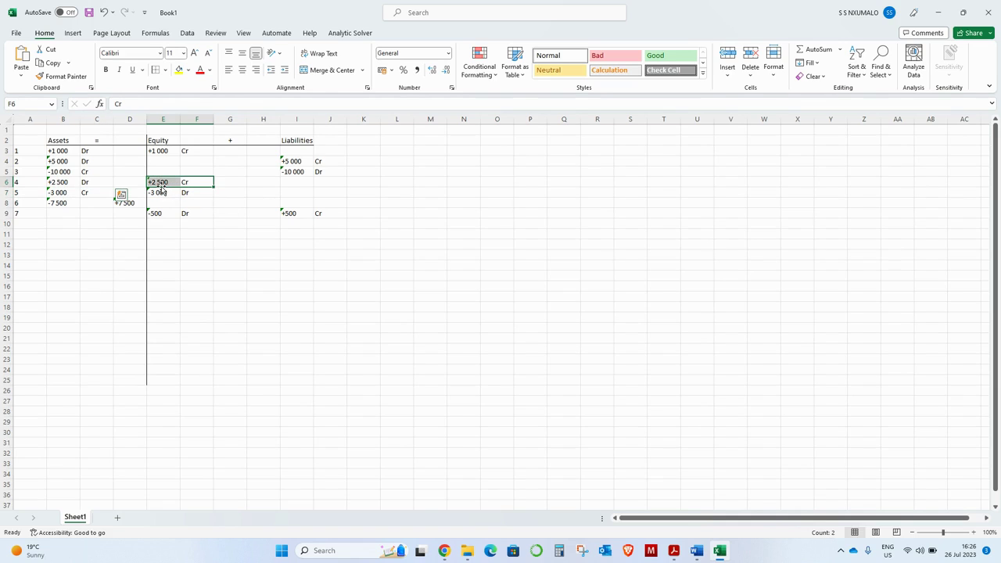
pyautogui.click(59, 172)
pyautogui.moveTo(81, 176); pyautogui.dragTo(85, 173)
pyautogui.moveTo(301, 173); pyautogui.dragTo(315, 162)
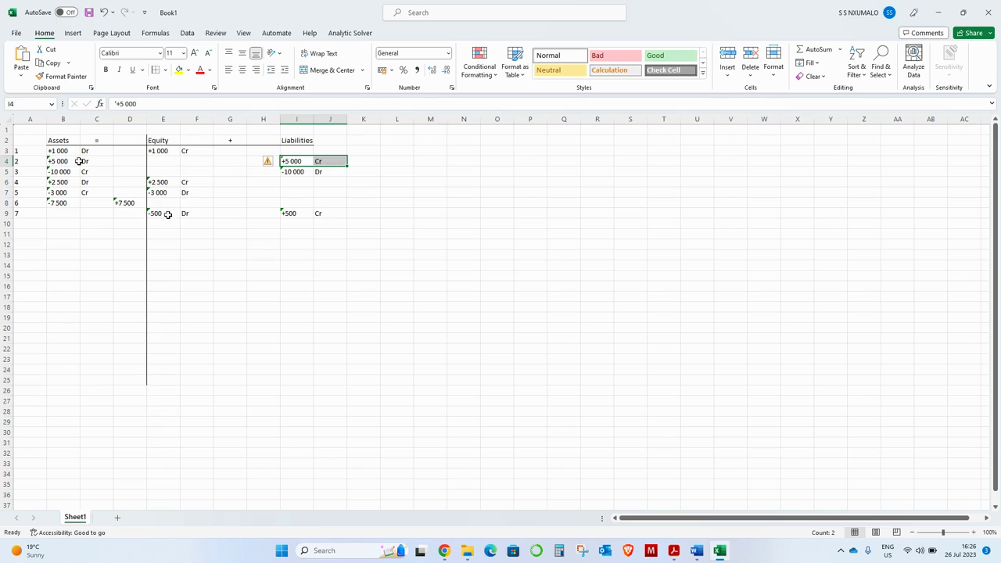
pyautogui.moveTo(172, 214); pyautogui.dragTo(188, 213)
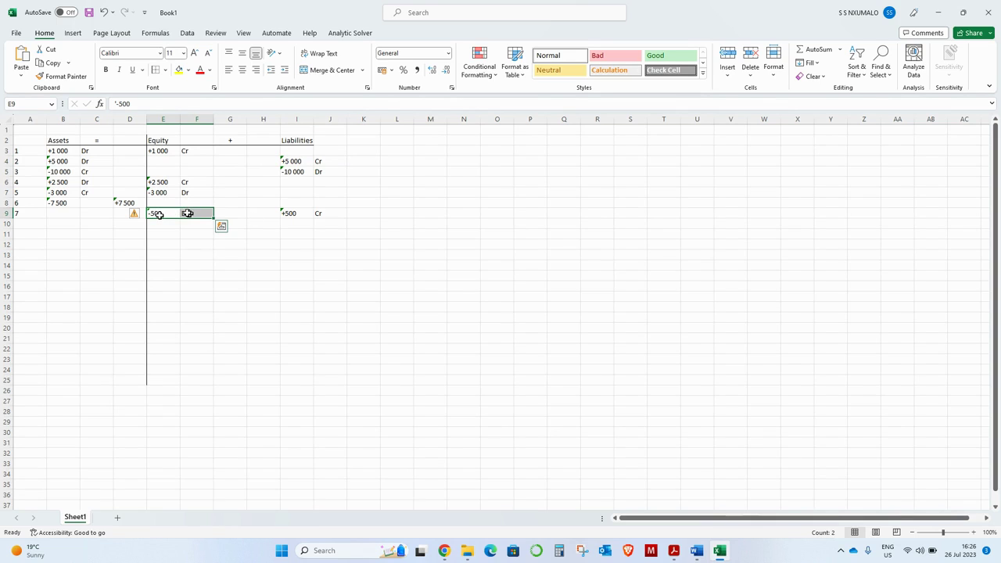
pyautogui.click(295, 212)
pyautogui.moveTo(309, 212); pyautogui.dragTo(325, 213)
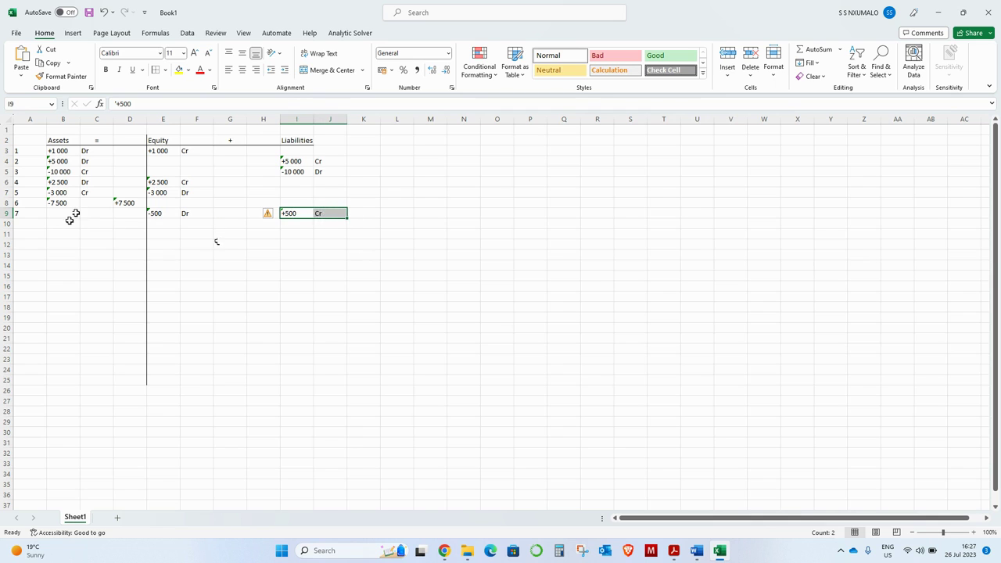
# Step: Number the eighth transaction as 8 in cell A10, read question 8 in the Word document, and return to Excel
pyautogui.click(32, 224)
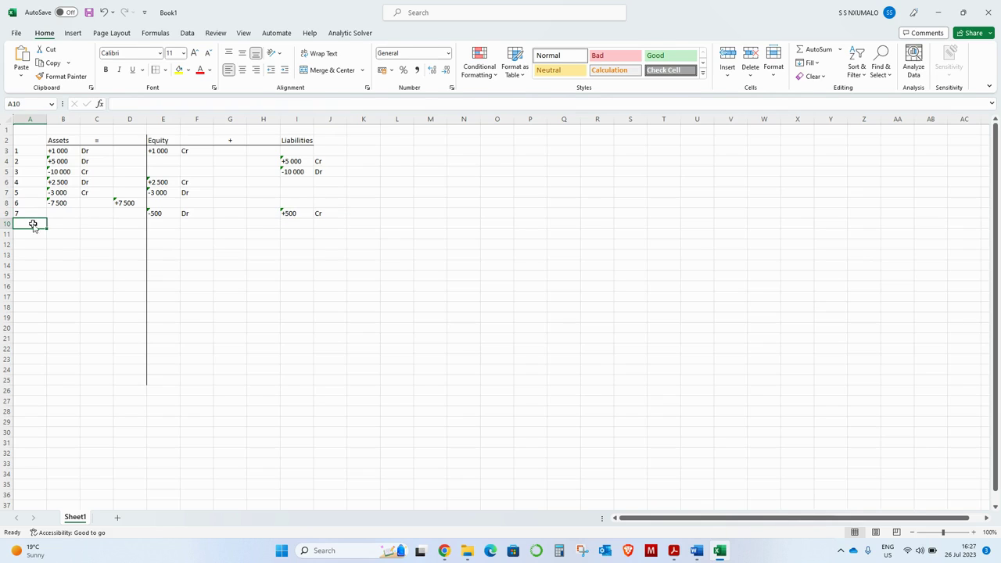
pyautogui.hotkey('alt', 'Tab')
pyautogui.hotkey('alt', 'Tab')
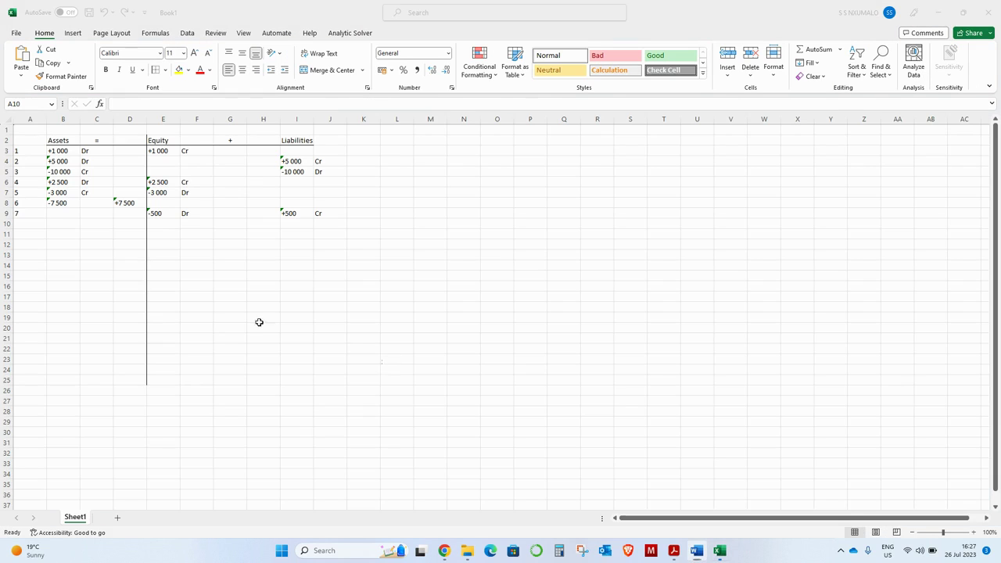
pyautogui.hotkey('alt', 'Tab')
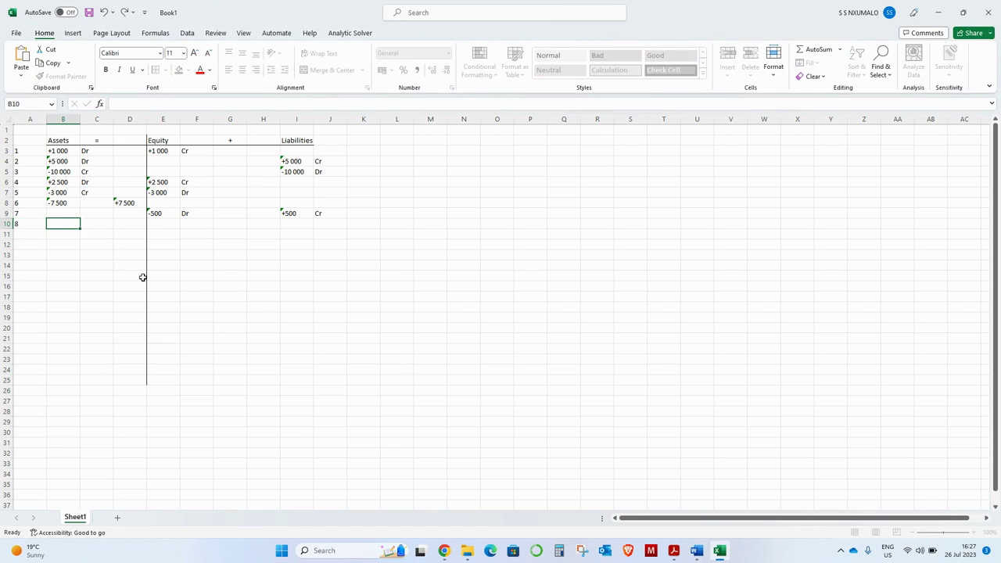
pyautogui.scroll(-1, 462, 361)
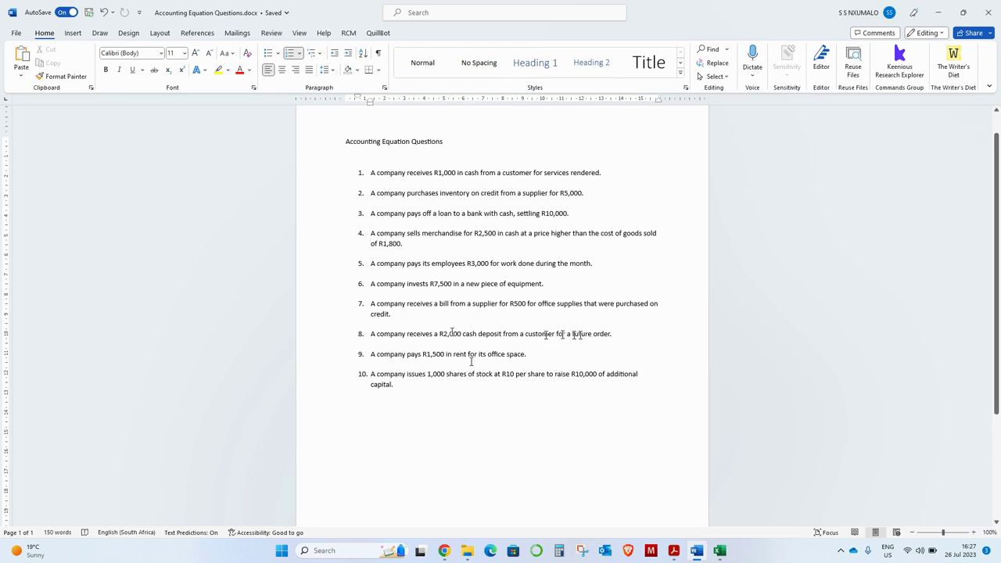
pyautogui.hotkey('alt', 'Tab')
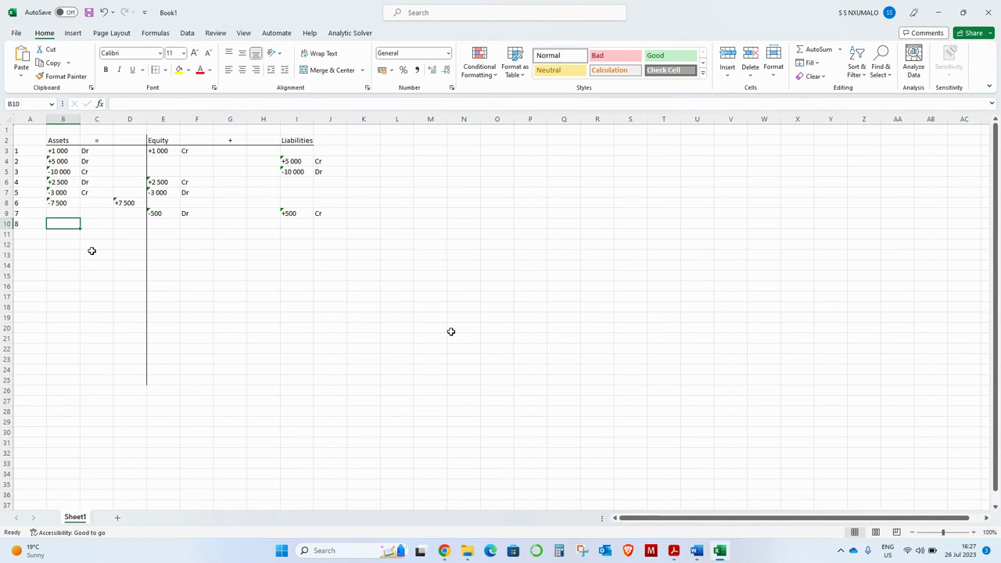
# Step: Enter +2 000 as the eighth transaction's Assets amount in cell B10, recheck question 8 in Word, and return to Excel
pyautogui.write("'")
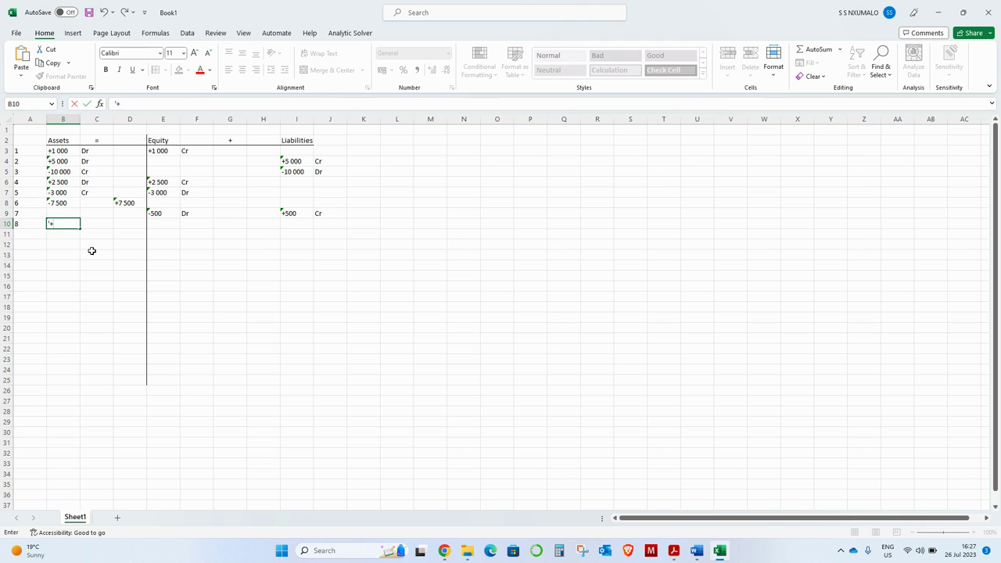
pyautogui.write('+2 000')
pyautogui.press('Return')
pyautogui.hotkey('alt', 'Tab')
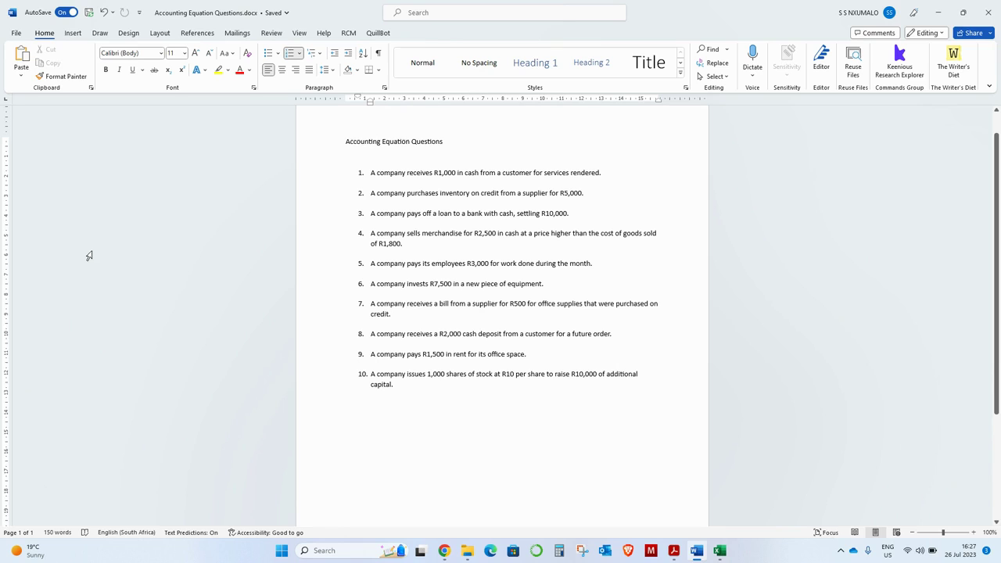
pyautogui.hotkey('alt', 'Tab')
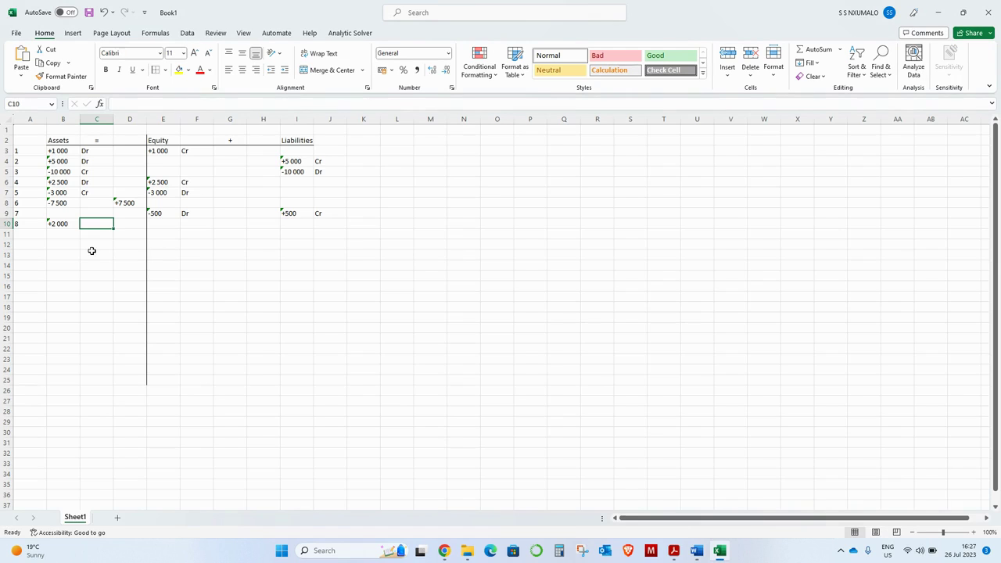
pyautogui.hotkey('alt', 'Tab')
pyautogui.hotkey('alt', 'Tab')
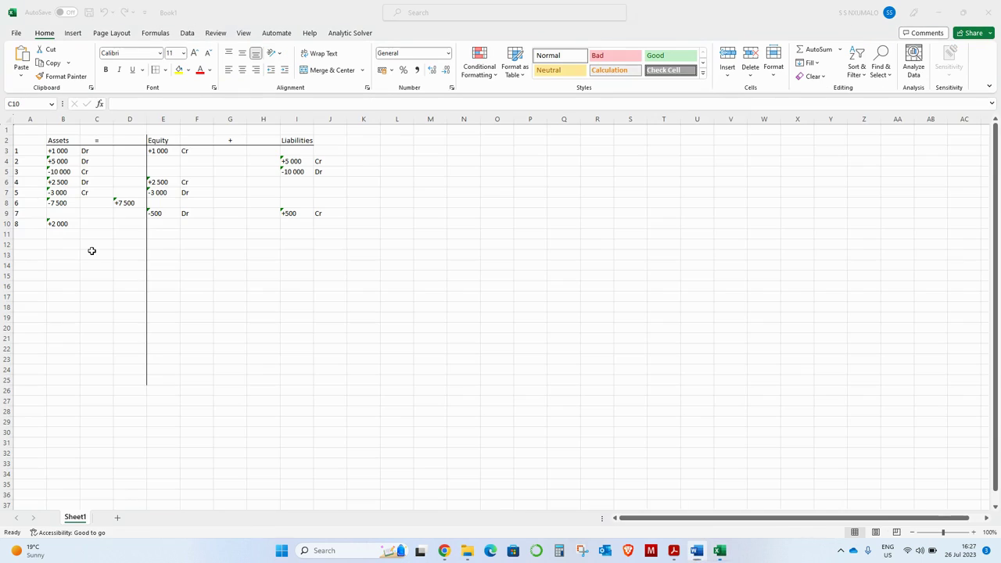
# Step: Enter +2 000 as the eighth transaction's Liabilities amount in cell I10
pyautogui.press('Right')
pyautogui.press('Right')
pyautogui.press('Right')
pyautogui.press('Right')
pyautogui.press('Right')
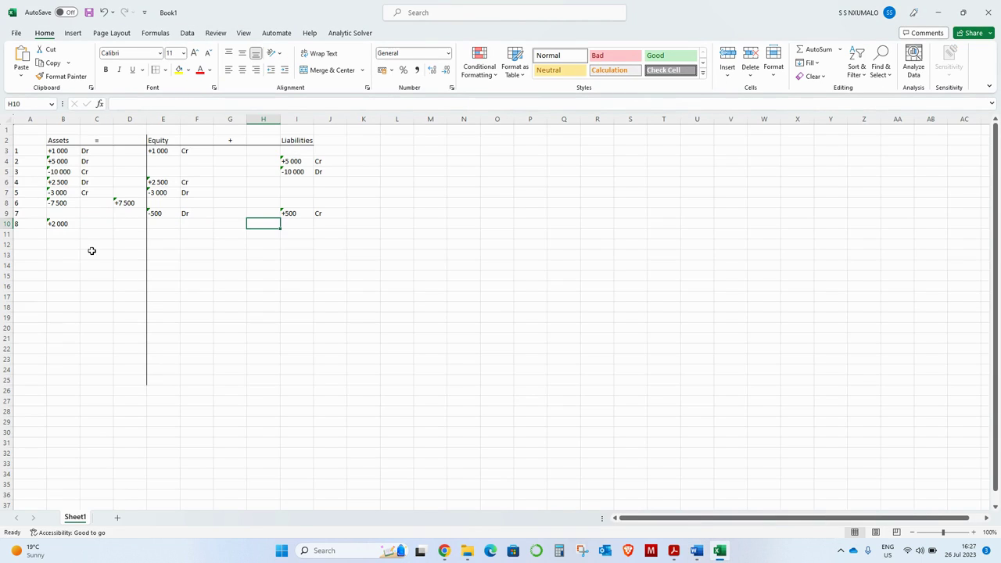
pyautogui.press('Right')
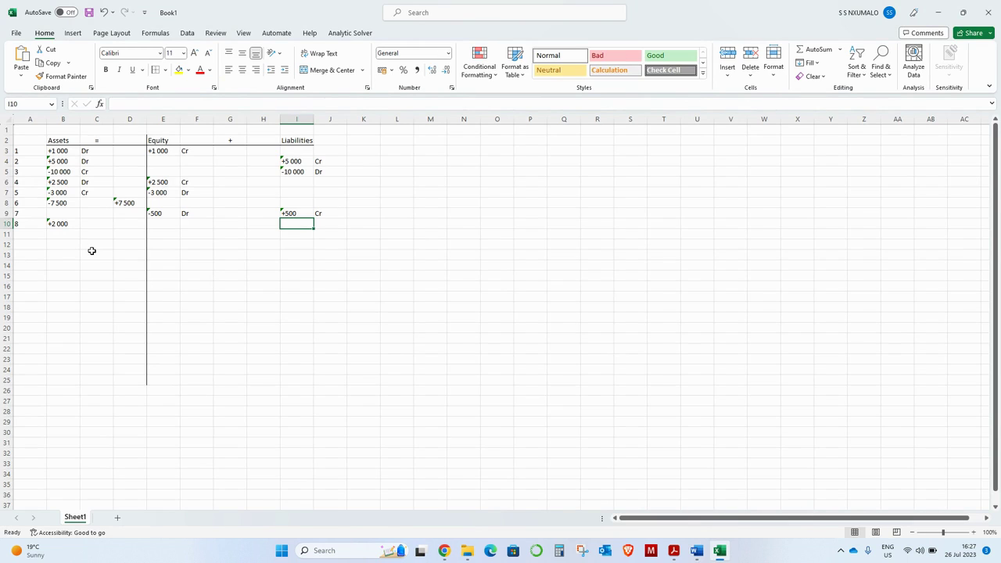
pyautogui.write("'")
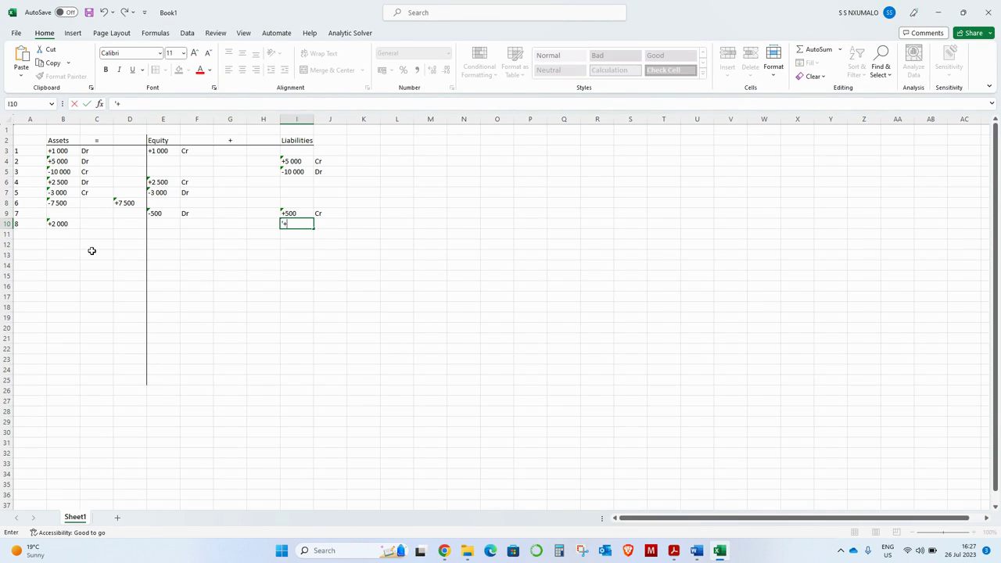
pyautogui.write('+2 000')
pyautogui.press('Return')
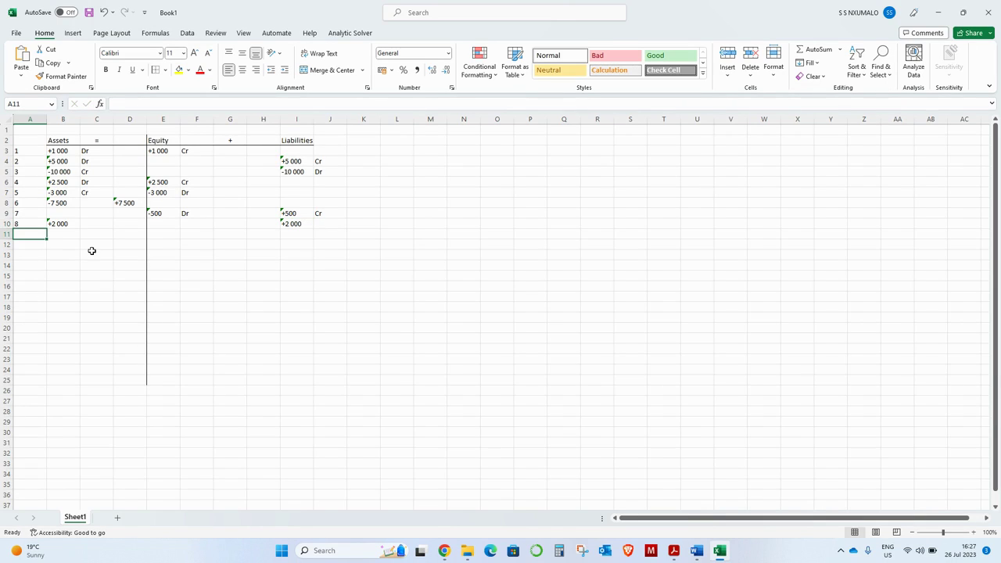
# Step: Label the eighth transaction's Liabilities amount as Cr in cell J10
pyautogui.click(297, 225)
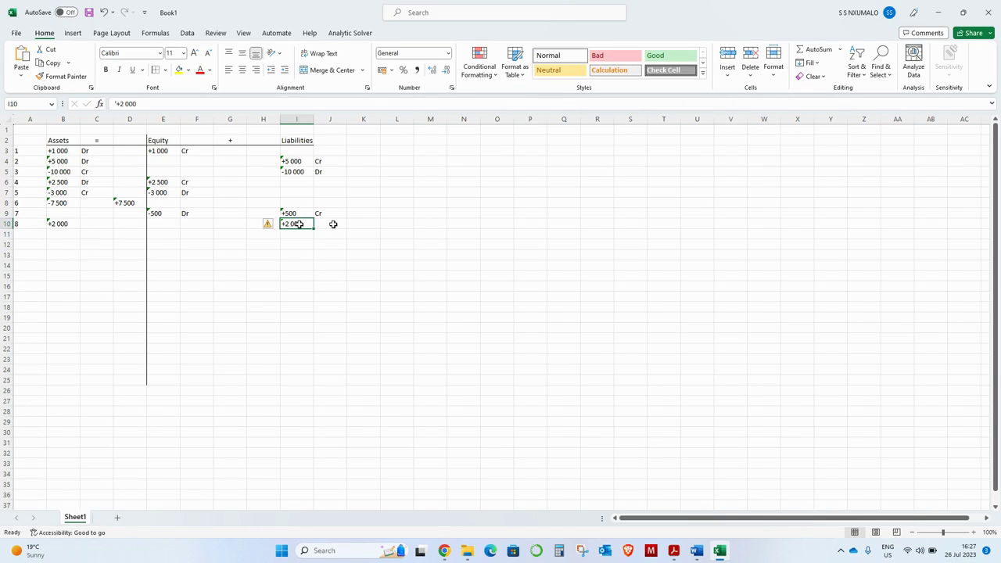
pyautogui.click(325, 228)
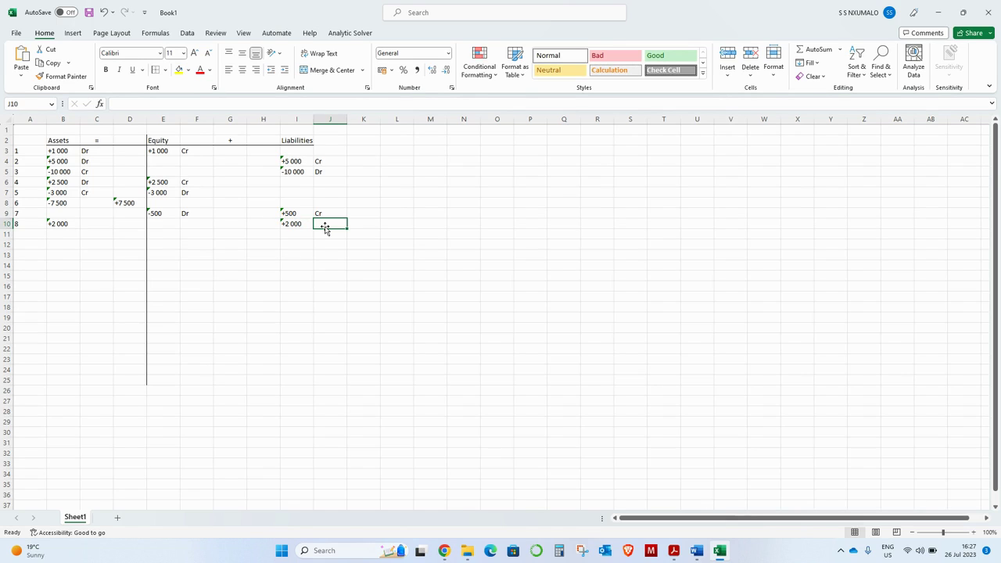
pyautogui.write('Cr')
pyautogui.press('Left')
pyautogui.click(325, 227)
# Step: Compare the eighth transaction's Liabilities entry with the words "future order" in question 8 of the Word document, and return to Excel
pyautogui.hotkey('alt', 'Tab')
pyautogui.hotkey('alt', 'Tab')
pyautogui.moveTo(295, 224); pyautogui.dragTo(316, 224)
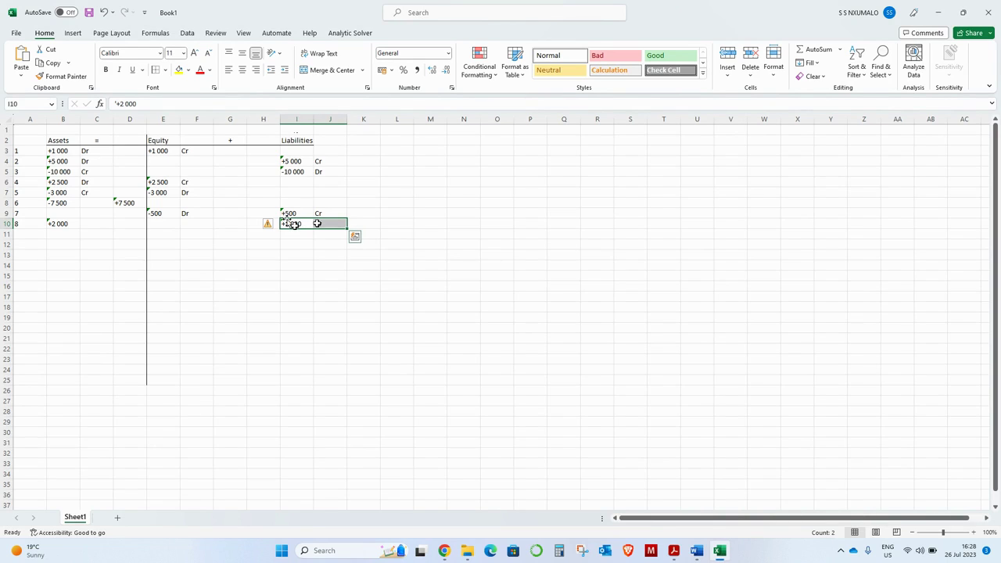
pyautogui.hotkey('alt', 'Tab')
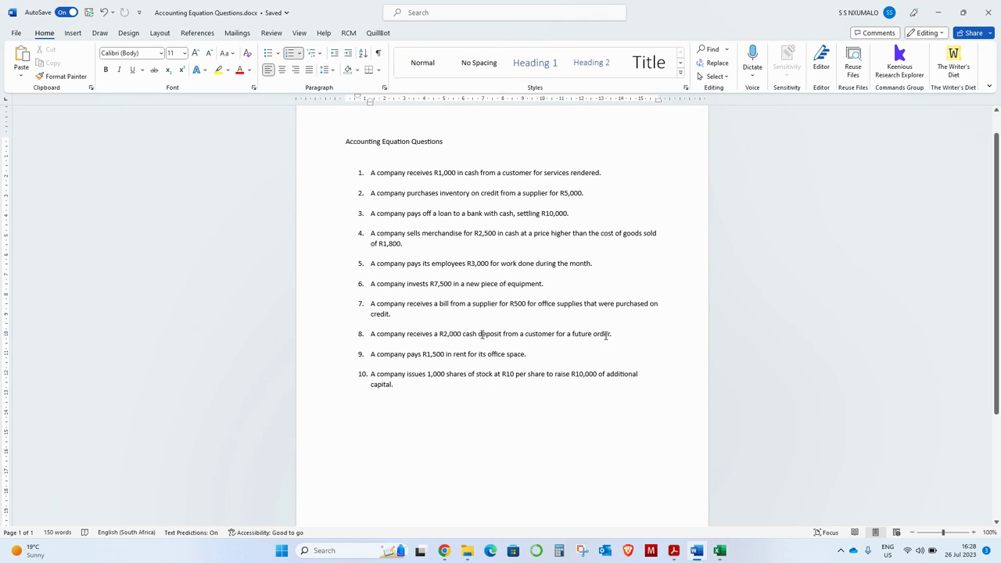
pyautogui.moveTo(572, 334); pyautogui.dragTo(609, 336)
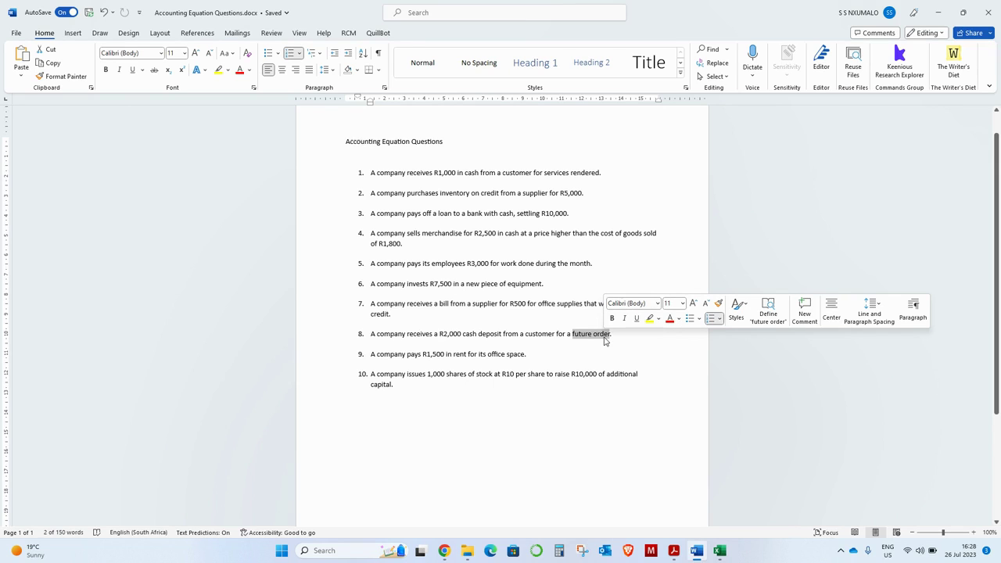
pyautogui.hotkey('alt', 'Tab')
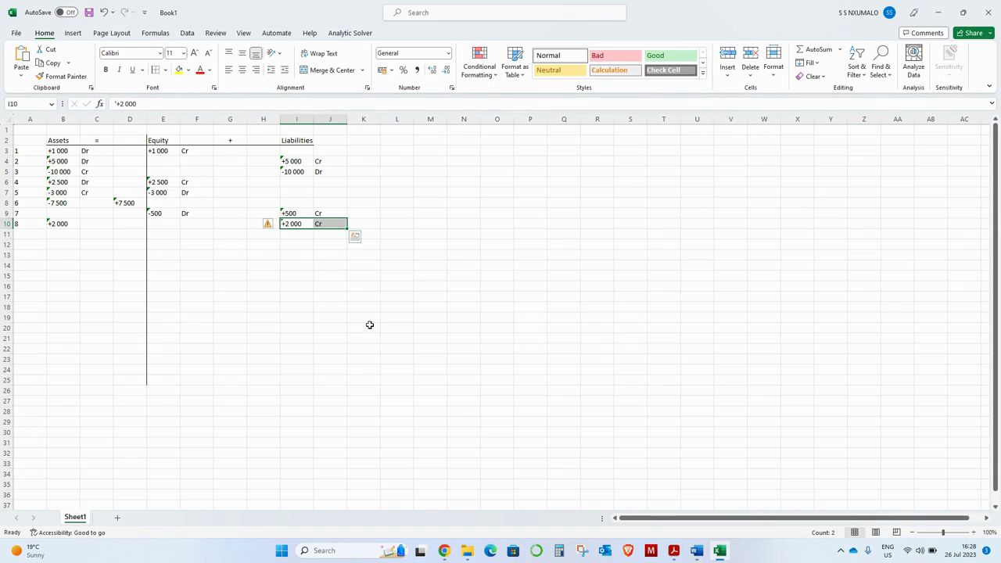
# Step: Label the eighth transaction's Assets amount as Dr in cell C10 and review the row's Liabilities and Assets entries
pyautogui.click(53, 224)
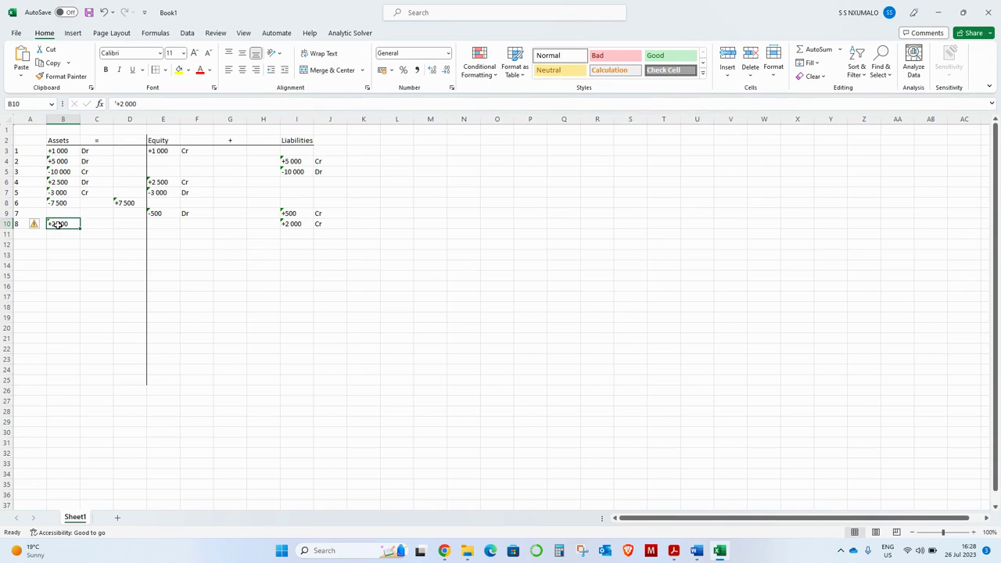
pyautogui.click(89, 225)
pyautogui.write('Dr')
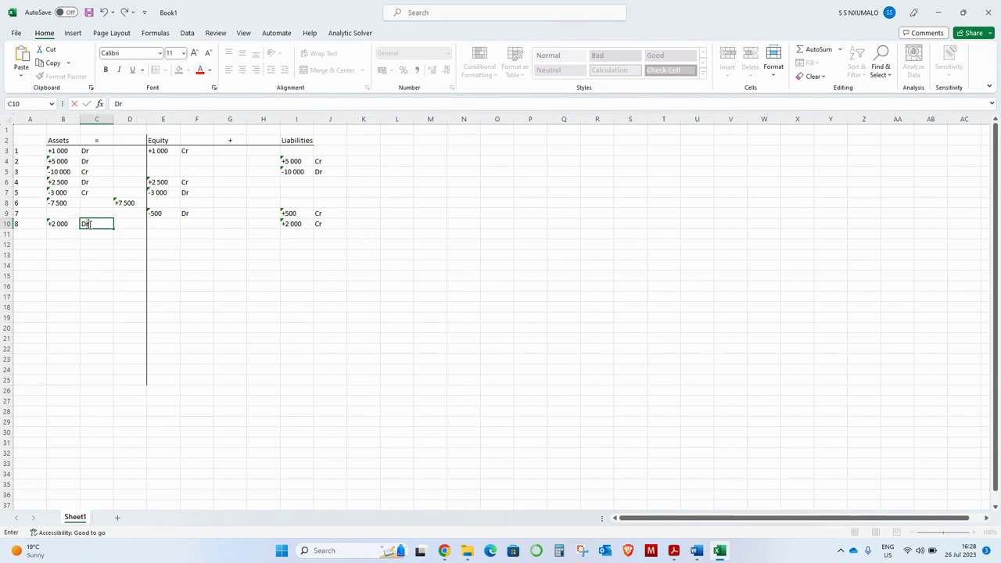
pyautogui.press('Right')
pyautogui.press('Right')
pyautogui.press('Right')
pyautogui.press('Right')
pyautogui.press('Right')
pyautogui.press('Right')
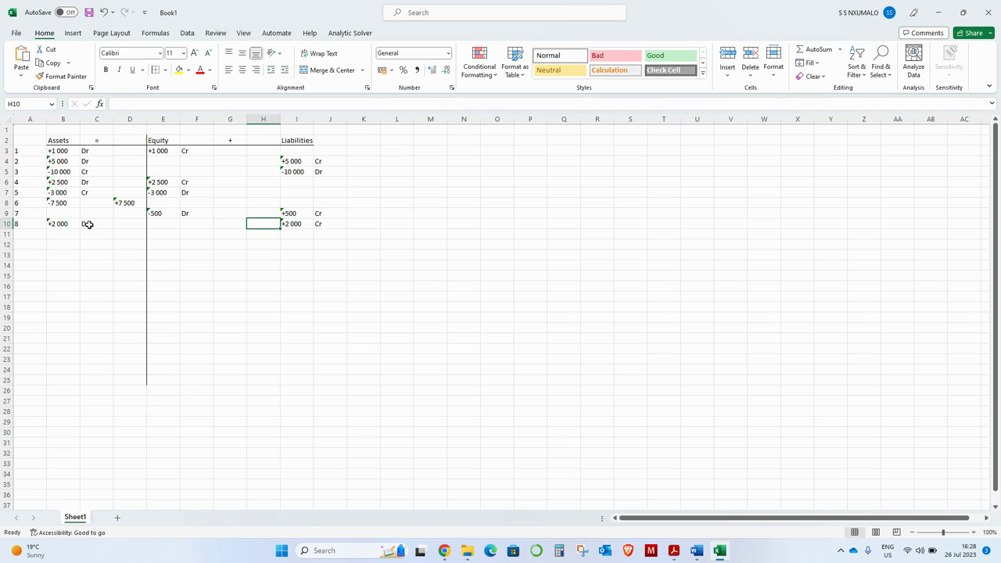
pyautogui.moveTo(319, 224); pyautogui.dragTo(302, 223)
pyautogui.moveTo(94, 224); pyautogui.dragTo(62, 225)
# Step: Number the ninth transaction by entering 9 in cell A11
pyautogui.click(25, 233)
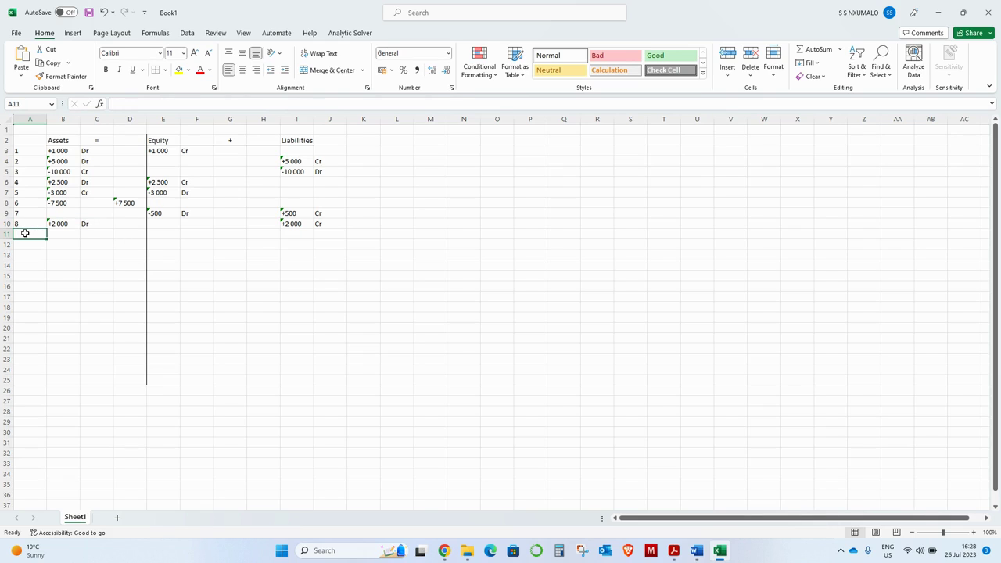
pyautogui.write('9')
pyautogui.press('Tab')
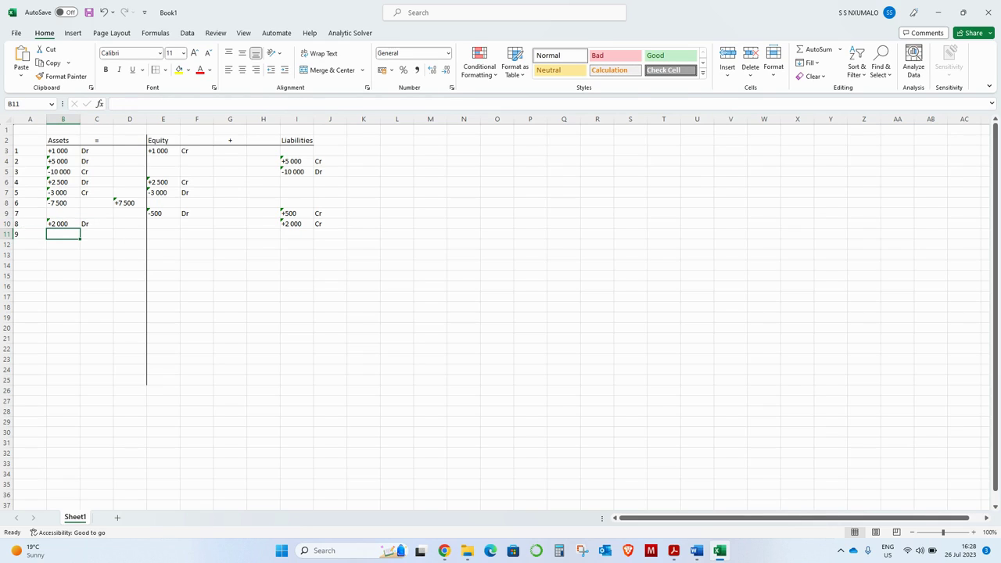
# Step: Read question 9 in the Word document, return to Excel, and enter -1 500 as the ninth transaction's Assets amount in cell B11
pyautogui.hotkey('alt', 'Tab')
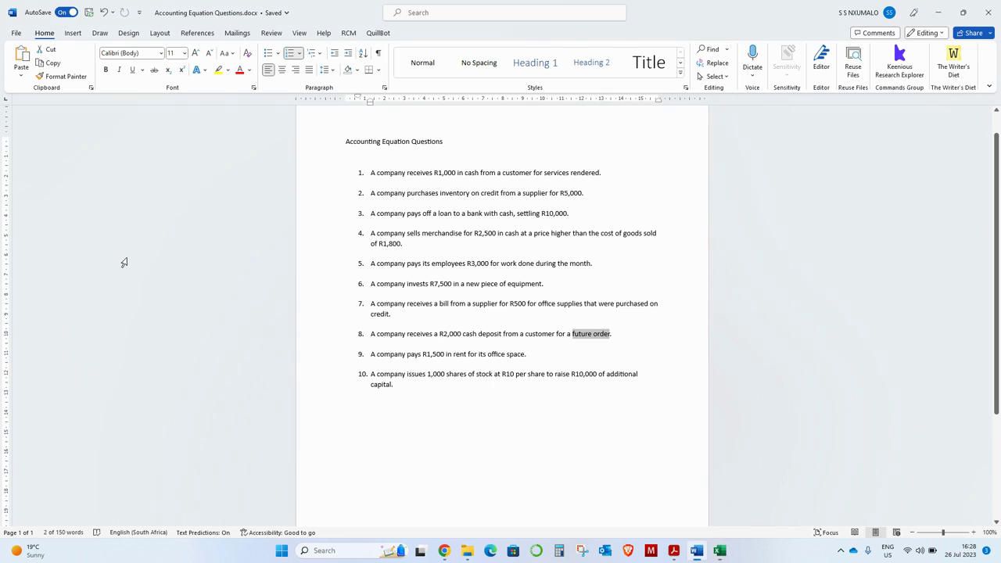
pyautogui.scroll(-2, 458, 351)
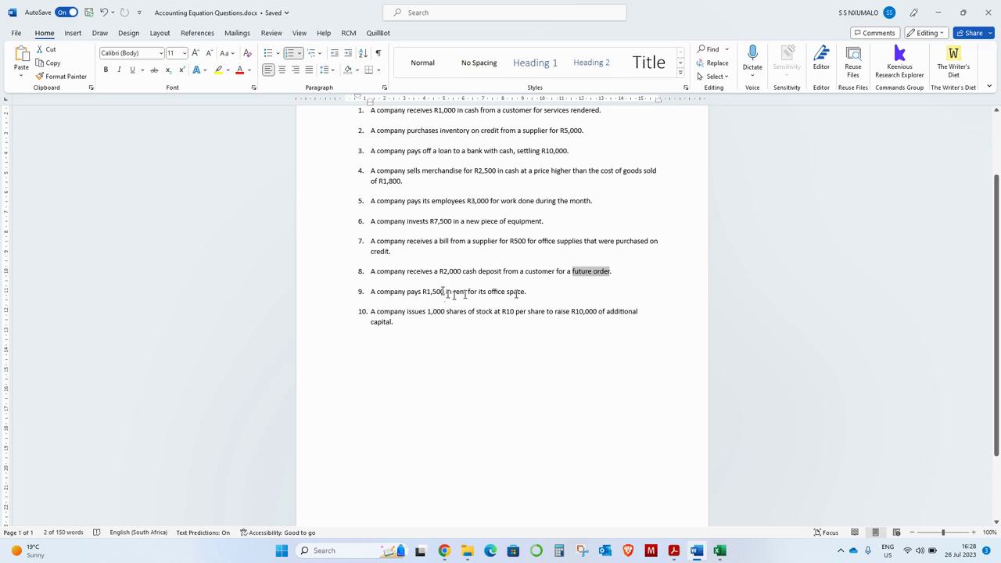
pyautogui.moveTo(445, 294); pyautogui.dragTo(422, 293)
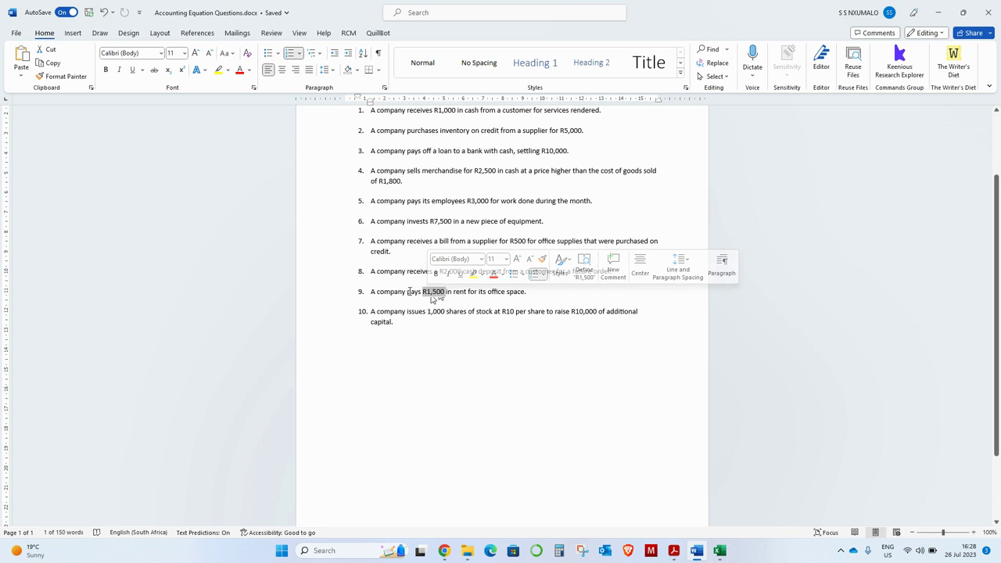
pyautogui.click(421, 292)
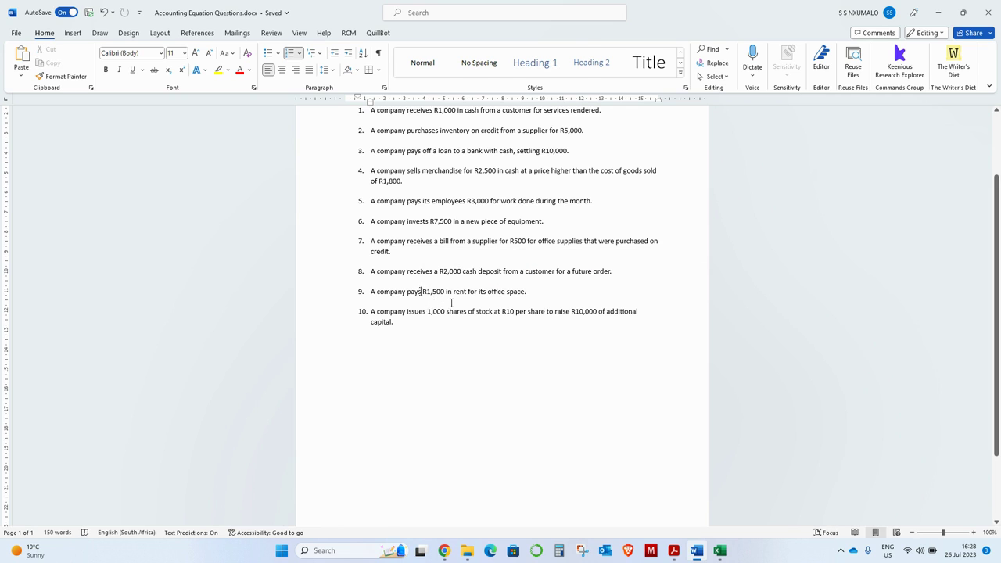
pyautogui.hotkey('alt', 'Tab')
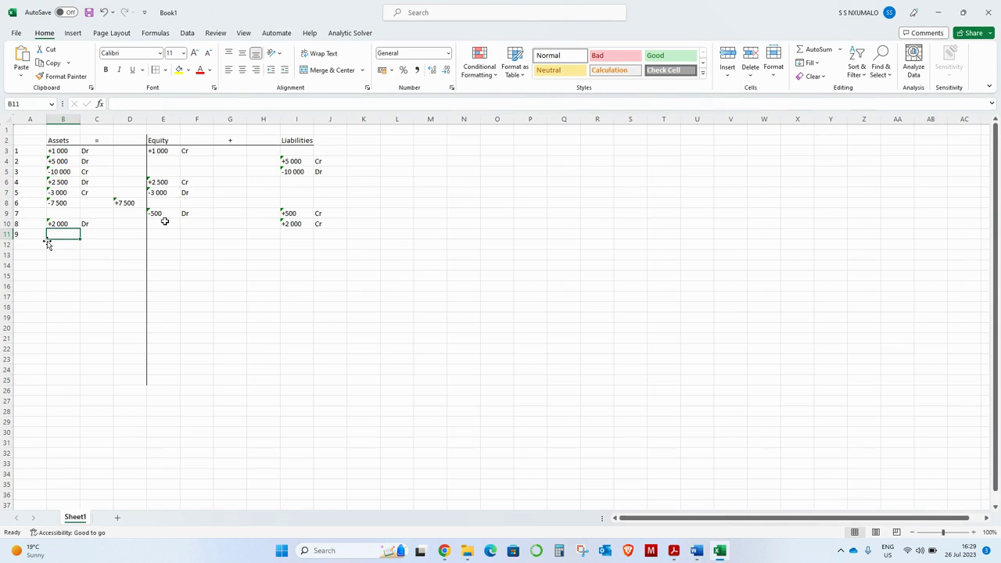
pyautogui.write("'")
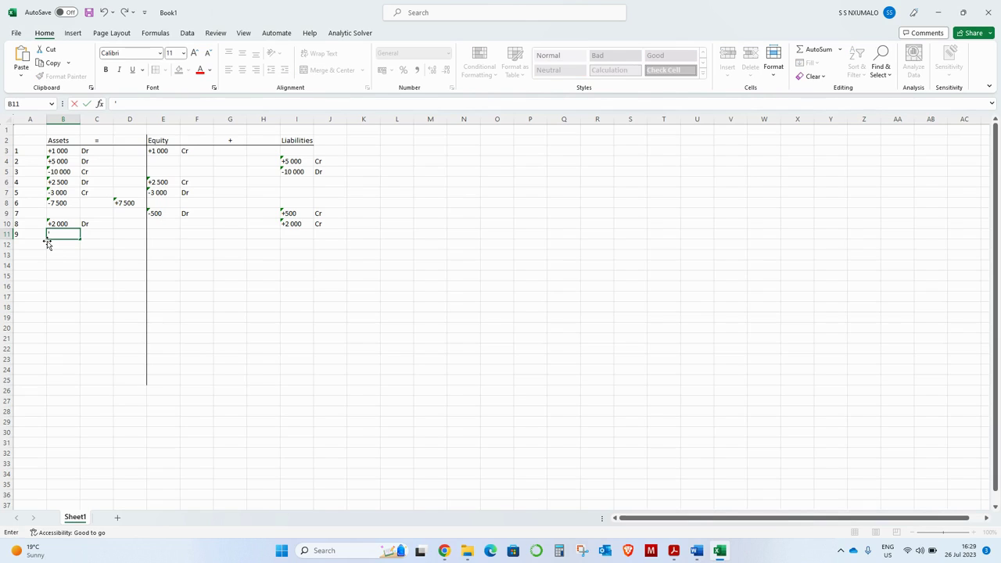
pyautogui.write('-1 500')
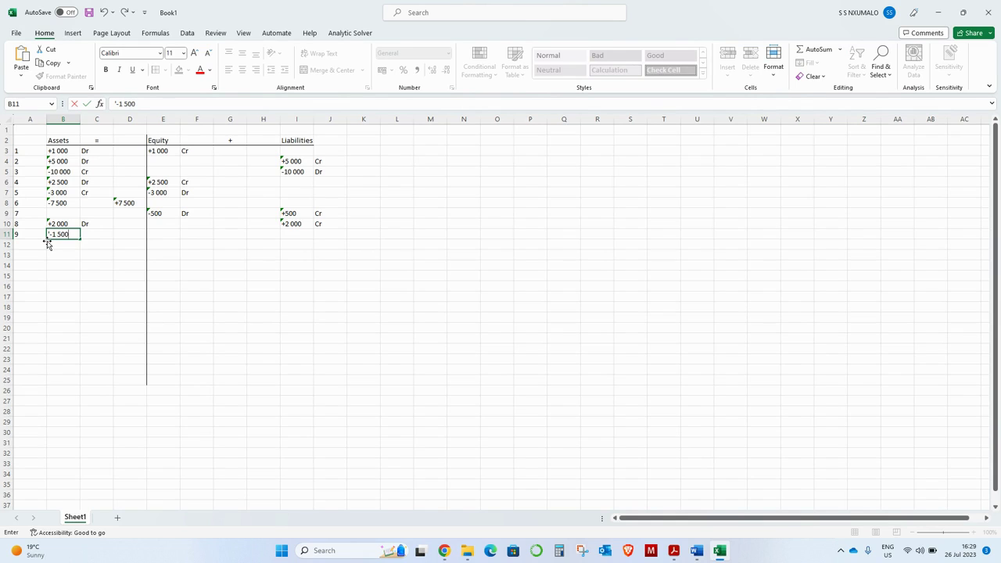
pyautogui.press('Tab')
pyautogui.press('Tab')
pyautogui.press('Tab')
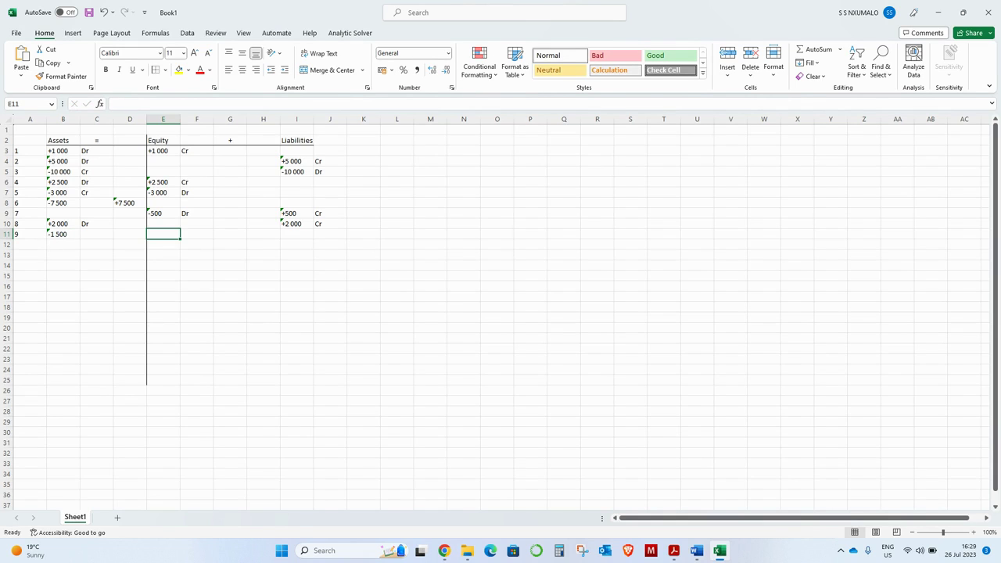
# Step: Recheck question 9 in Word, return to Excel, and enter -1 500 as the ninth transaction's Equity amount in cell E11
pyautogui.hotkey('alt', 'Tab')
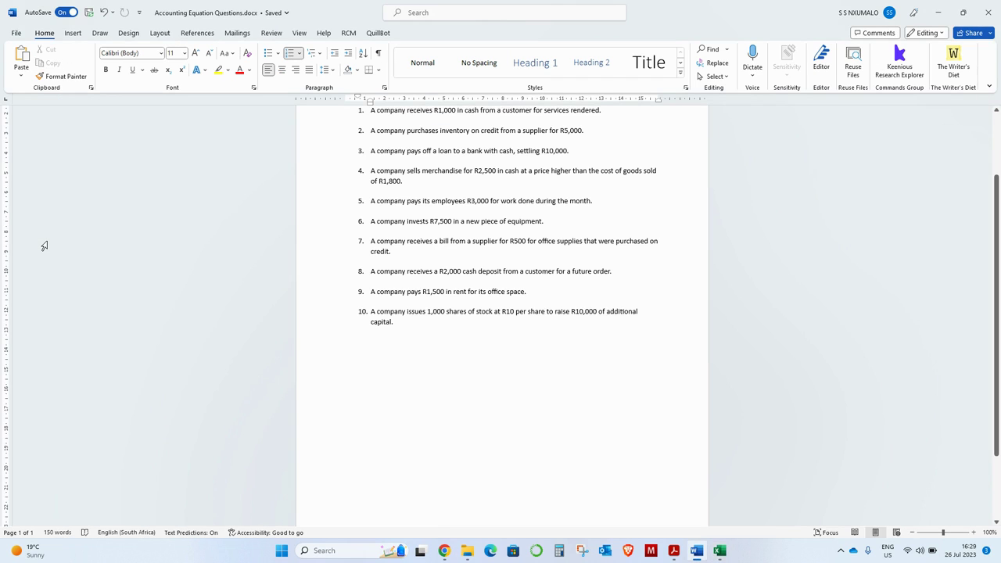
pyautogui.hotkey('alt', 'Tab')
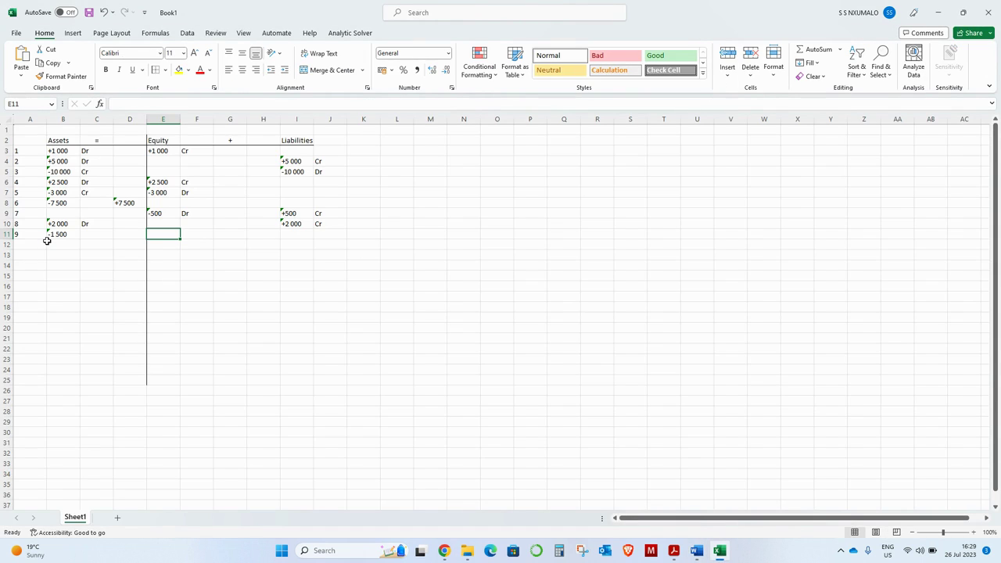
pyautogui.write("'-1 500")
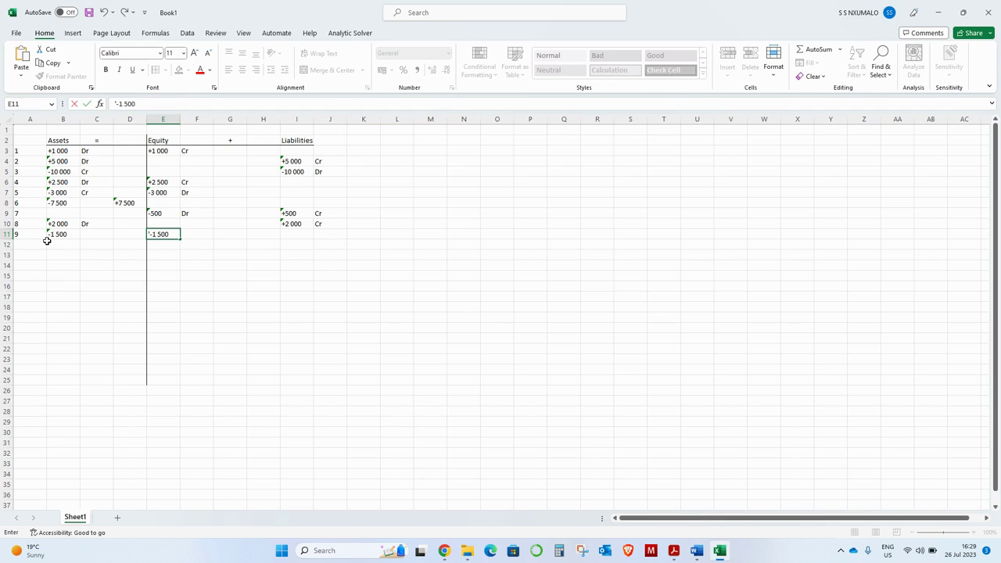
pyautogui.press('Tab')
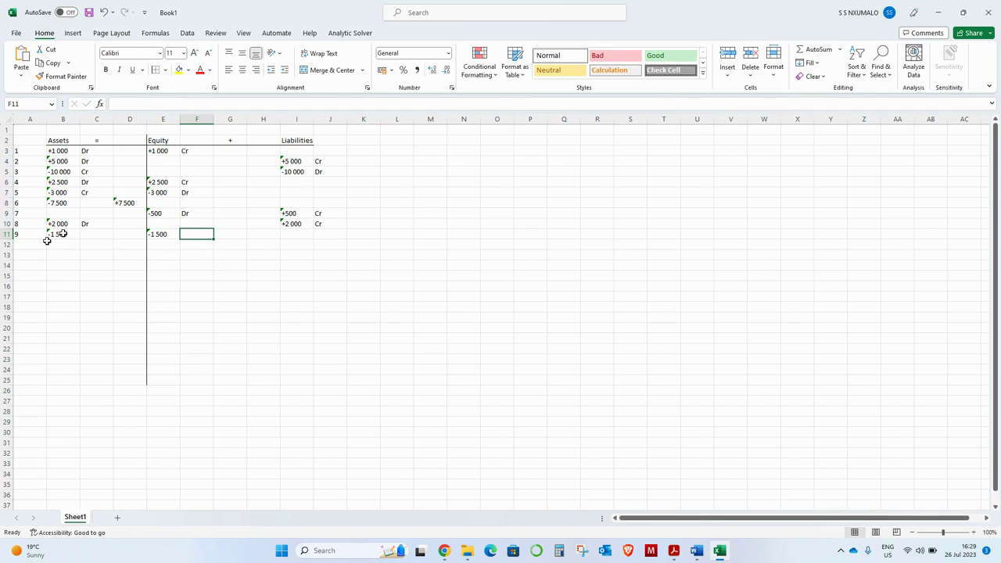
# Step: Label the ninth transaction's Equity amount as Dr in cell F11 and its Assets amount as Cr in cell C11
pyautogui.click(62, 233)
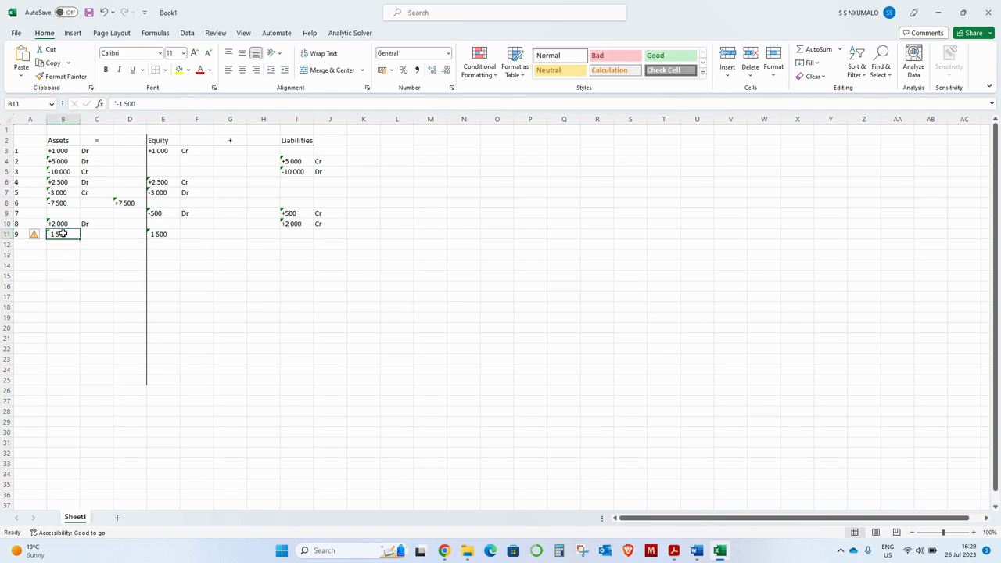
pyautogui.click(162, 233)
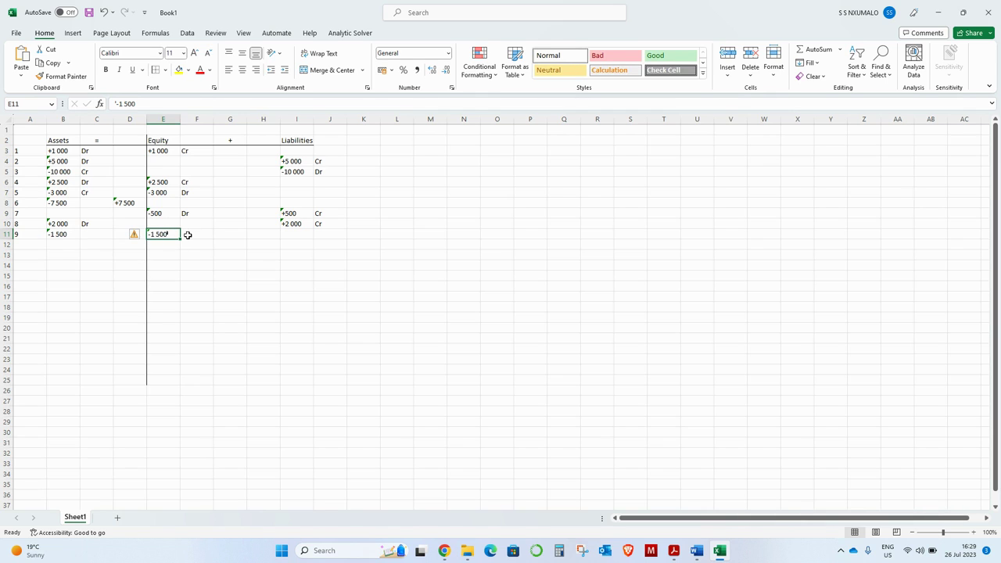
pyautogui.click(191, 234)
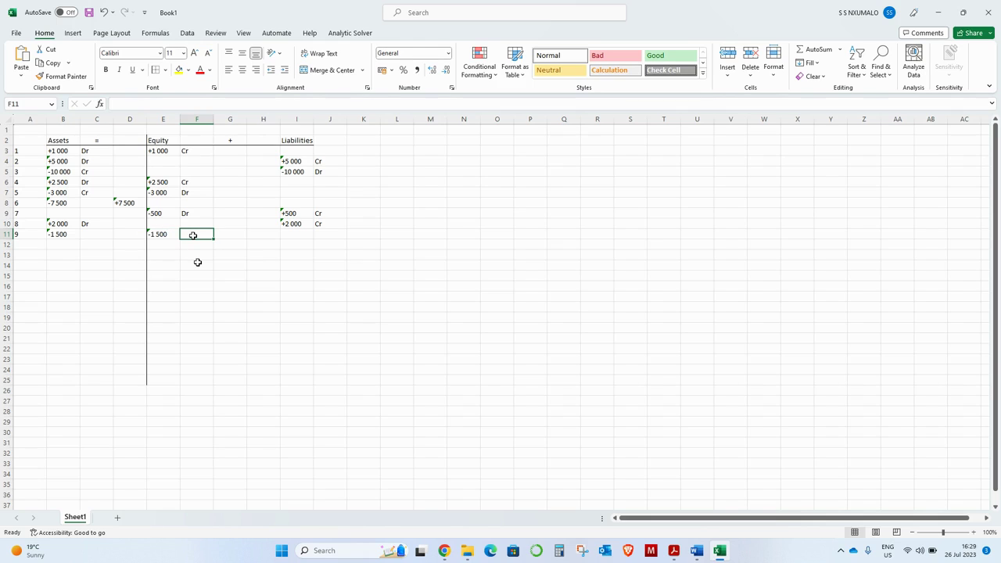
pyautogui.write('D')
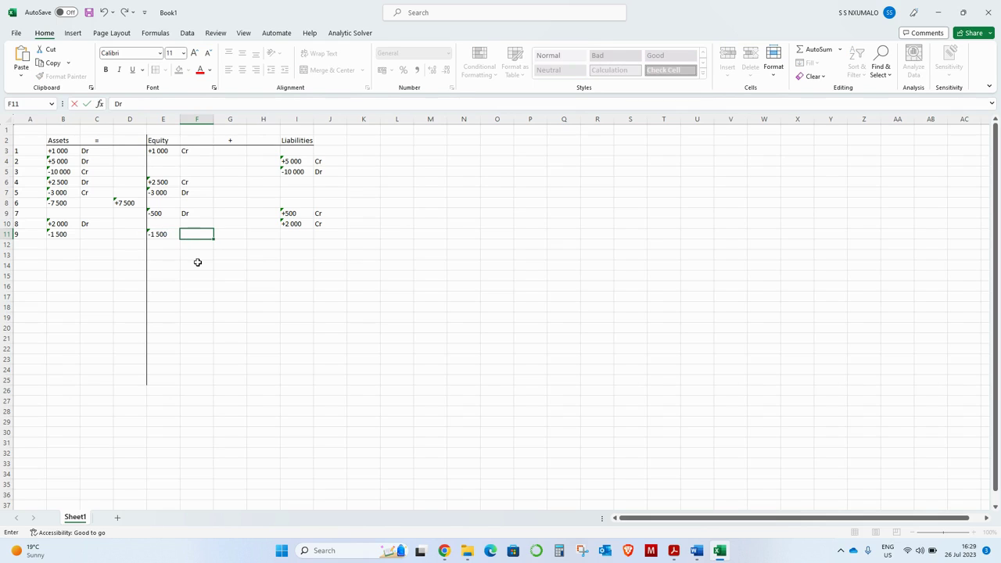
pyautogui.write('r')
pyautogui.press('Left')
pyautogui.press('Left')
pyautogui.press('Left')
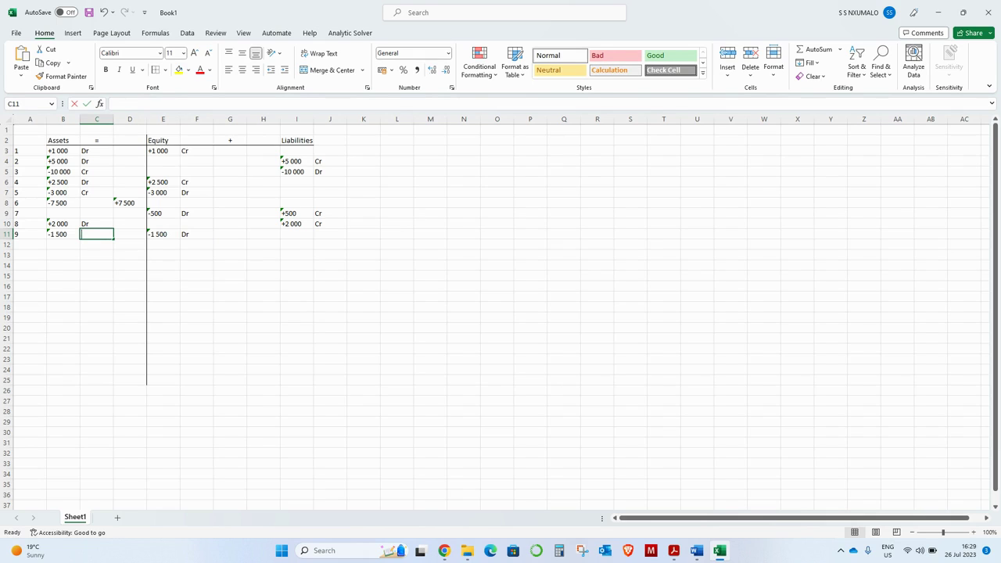
pyautogui.write('Cr')
pyautogui.press('Left')
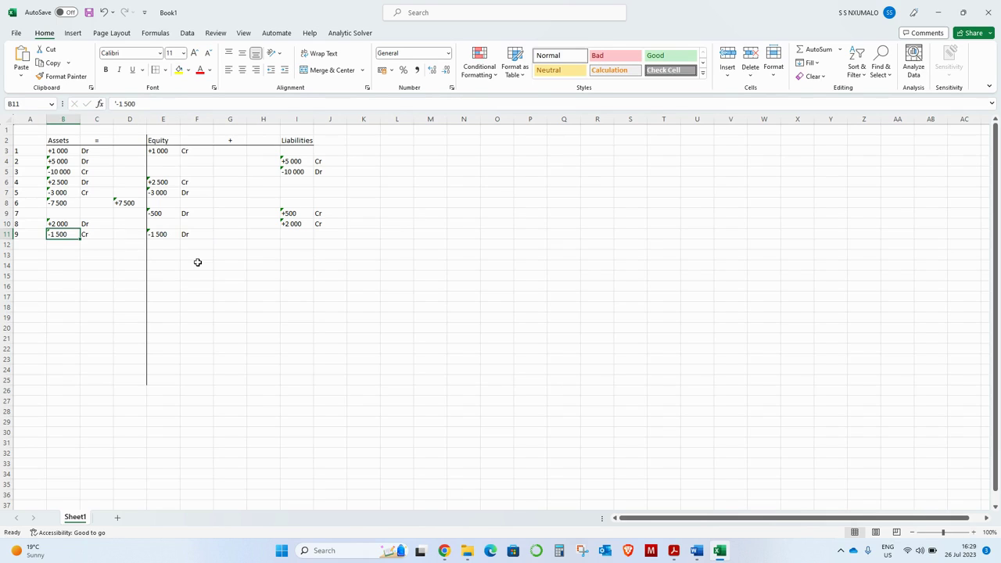
# Step: Review the ninth transaction's Assets and Equity amounts with their Dr and Cr labels in row 11
pyautogui.press('Right')
pyautogui.press('Right')
pyautogui.press('Right')
pyautogui.press('Left')
pyautogui.press('Right')
pyautogui.press('Right')
pyautogui.press('Left')
pyautogui.press('Down')
pyautogui.press('Left')
pyautogui.press('Left')
pyautogui.press('Left')
pyautogui.press('Right')
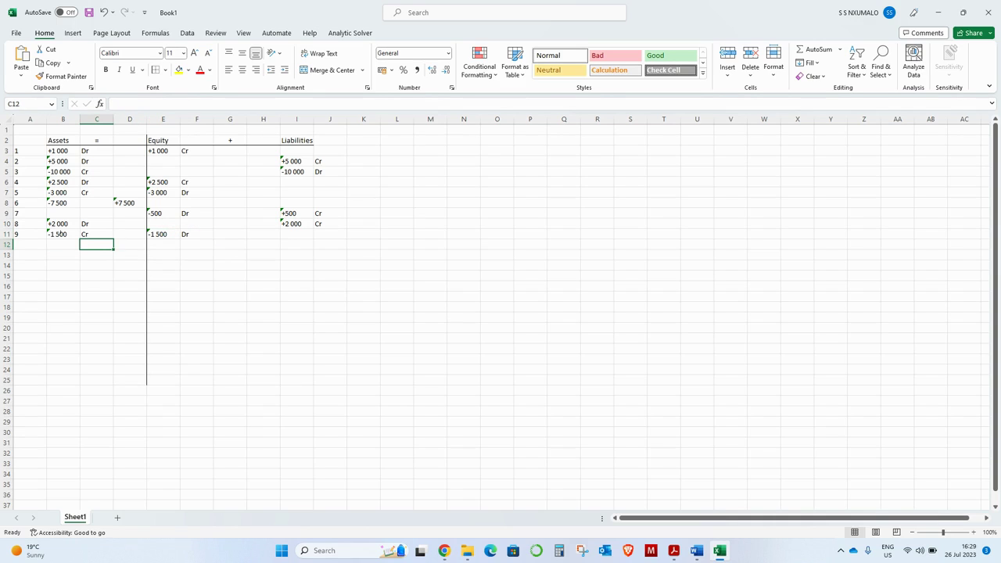
pyautogui.moveTo(58, 234); pyautogui.dragTo(86, 234)
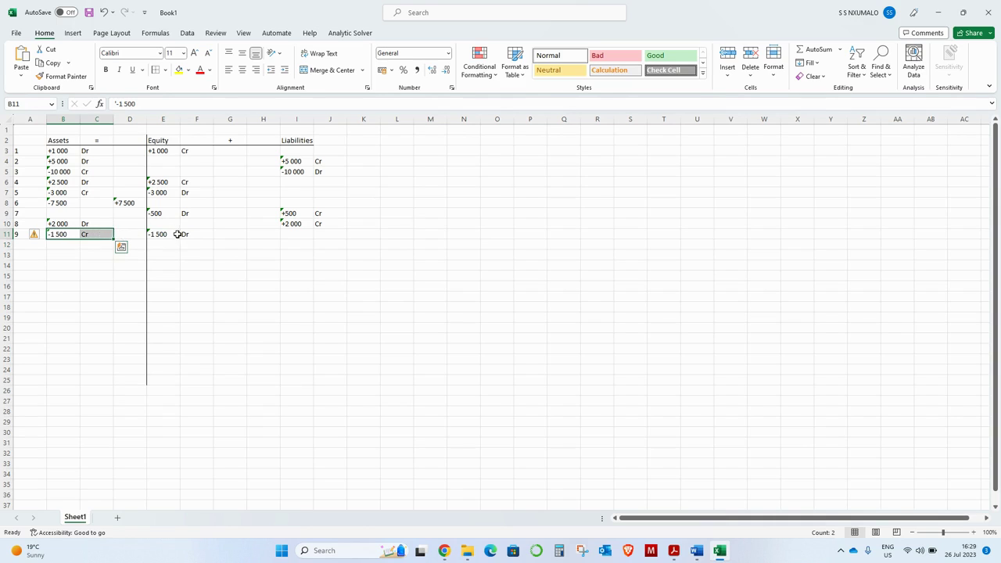
pyautogui.moveTo(164, 235); pyautogui.dragTo(186, 235)
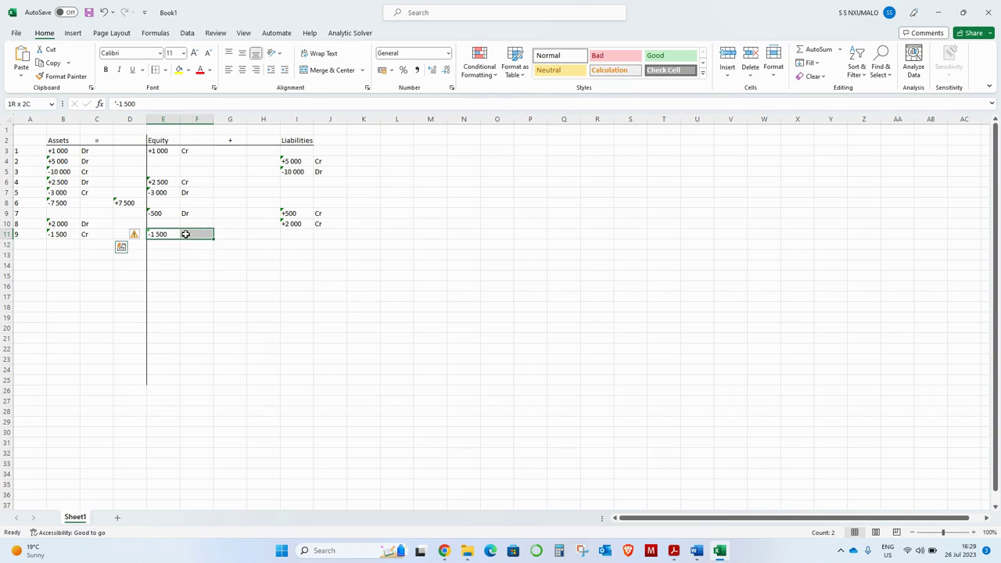
# Step: Number the tenth transaction by entering 10 in cell A12
pyautogui.click(31, 244)
pyautogui.write('10')
pyautogui.press('Return')
# Step: Read question 10 in the Word document, check 1000 × 10 in Calculator, close Calculator, and return to Excel
pyautogui.hotkey('alt', 'Tab')
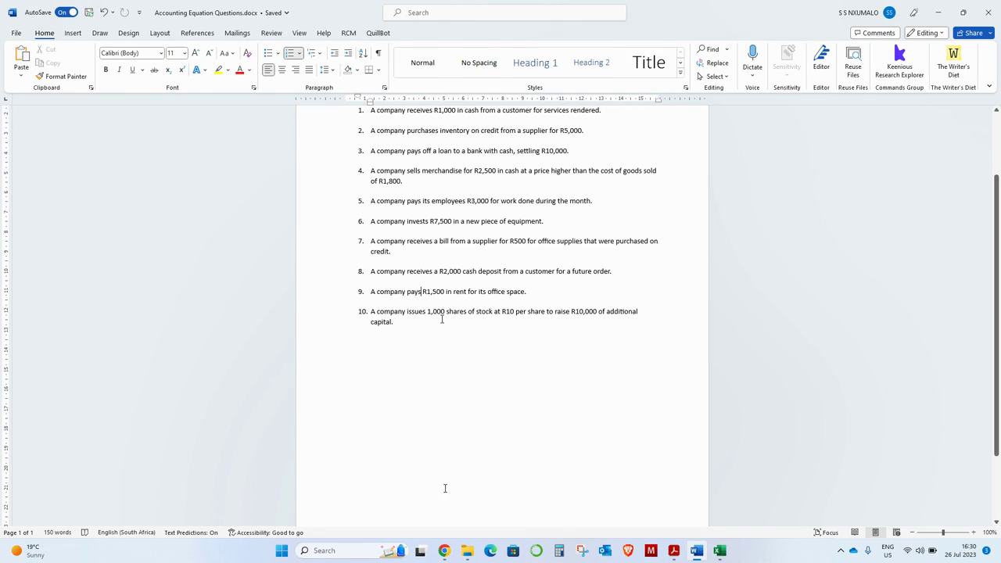
pyautogui.click(560, 550)
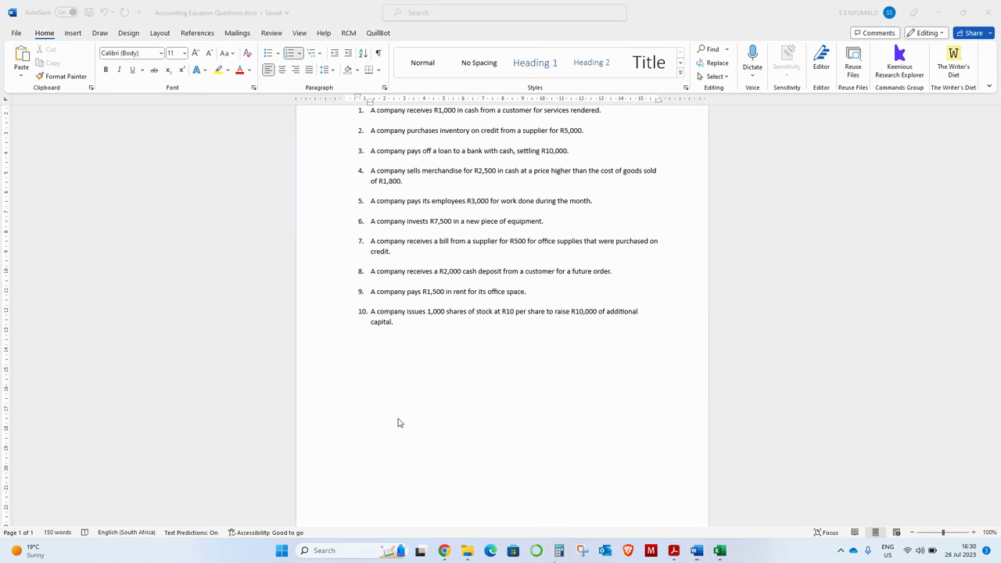
pyautogui.write('1000')
pyautogui.write('*10')
pyautogui.press('Return')
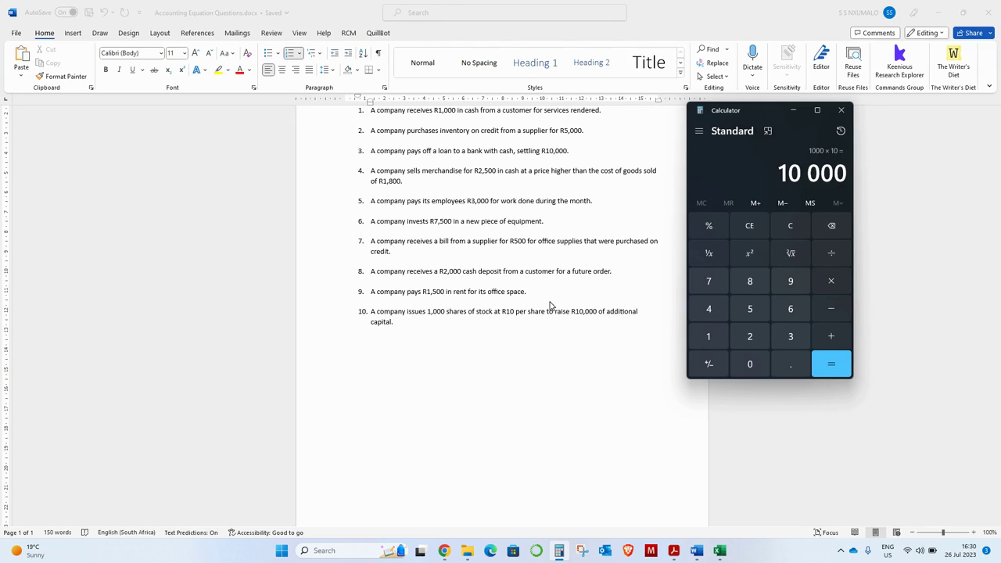
pyautogui.click(840, 110)
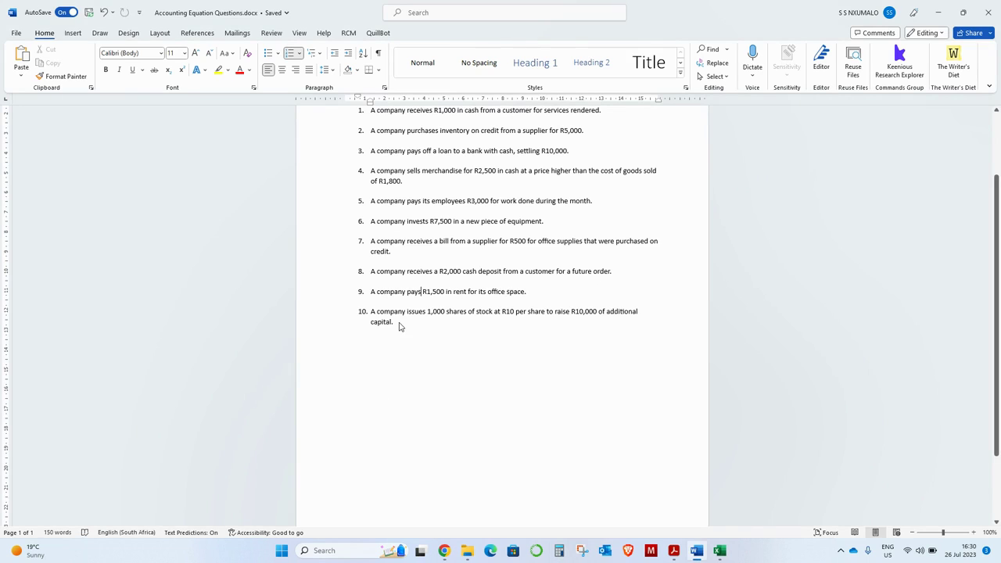
pyautogui.hotkey('alt', 'Tab')
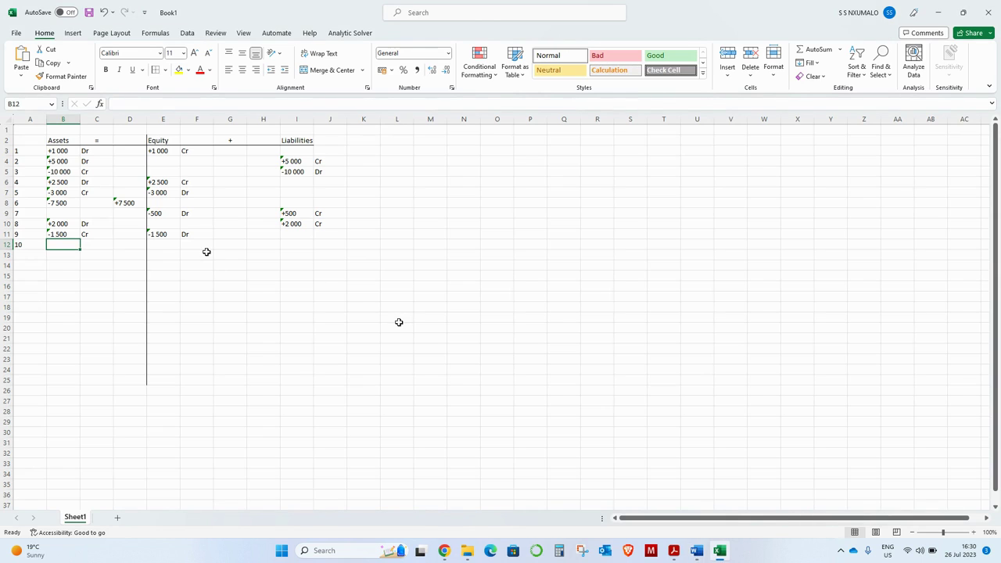
# Step: Enter =10 000 as text for the tenth transaction's Assets amount in cell B12 and label it Dr in cell C12
pyautogui.write("'=10 000")
pyautogui.press('Tab')
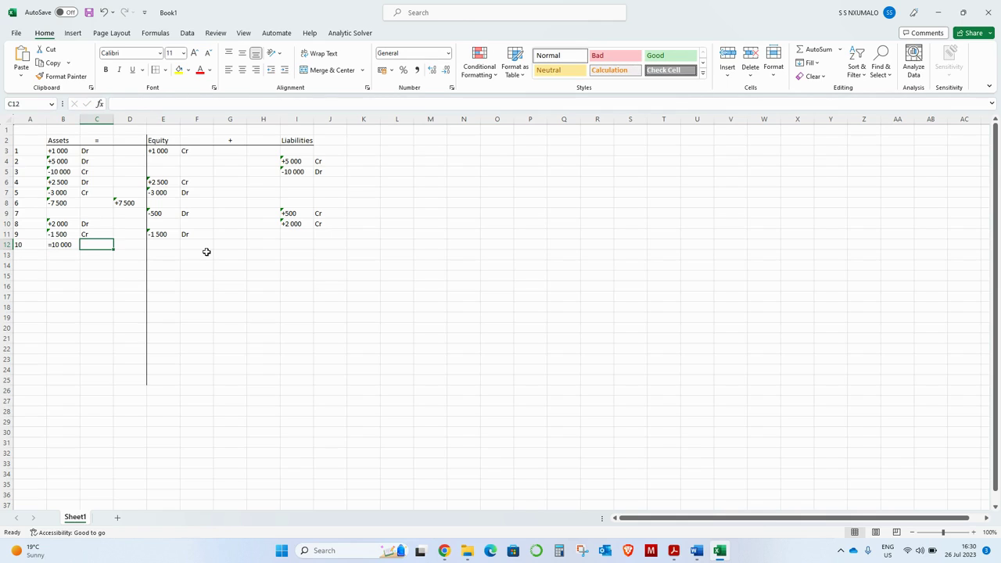
pyautogui.write('Dr')
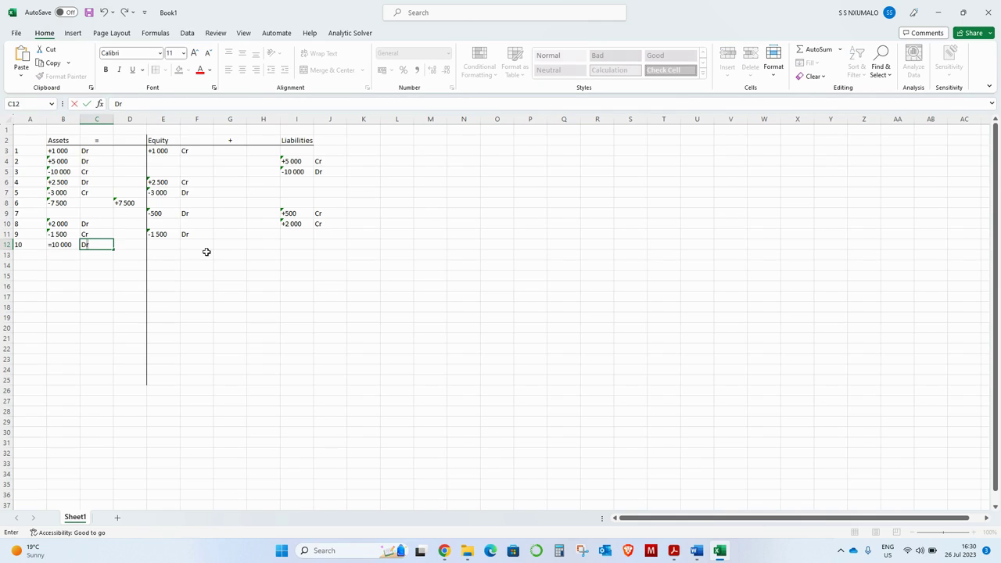
# Step: Correct the tenth transaction's Assets amount in cell B12 to +10 000, and move to its Equity cell E12
pyautogui.click(50, 244)
pyautogui.press('F2')
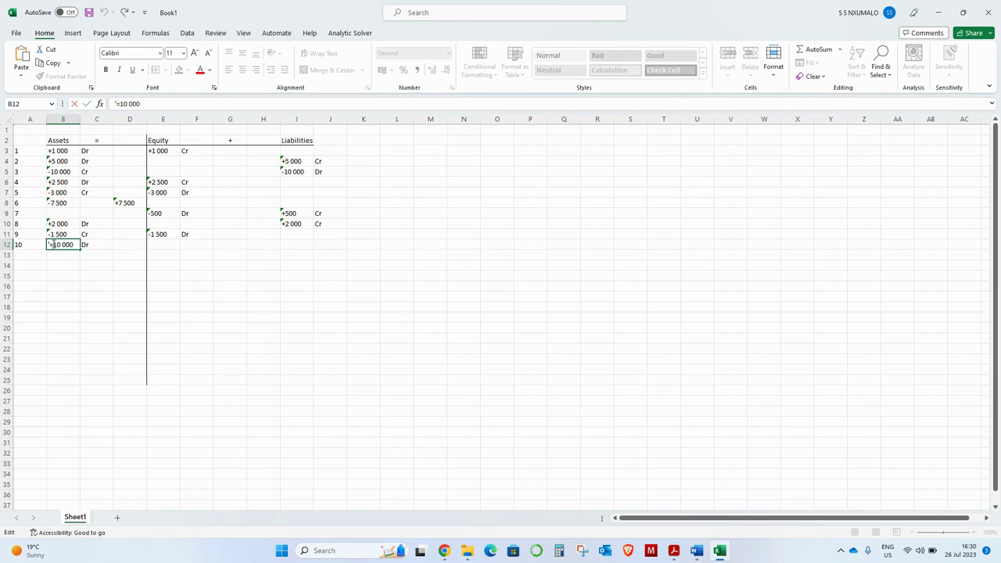
pyautogui.press('BackSpace')
pyautogui.write('+')
pyautogui.press('Tab')
pyautogui.press('Tab')
pyautogui.press('Tab')
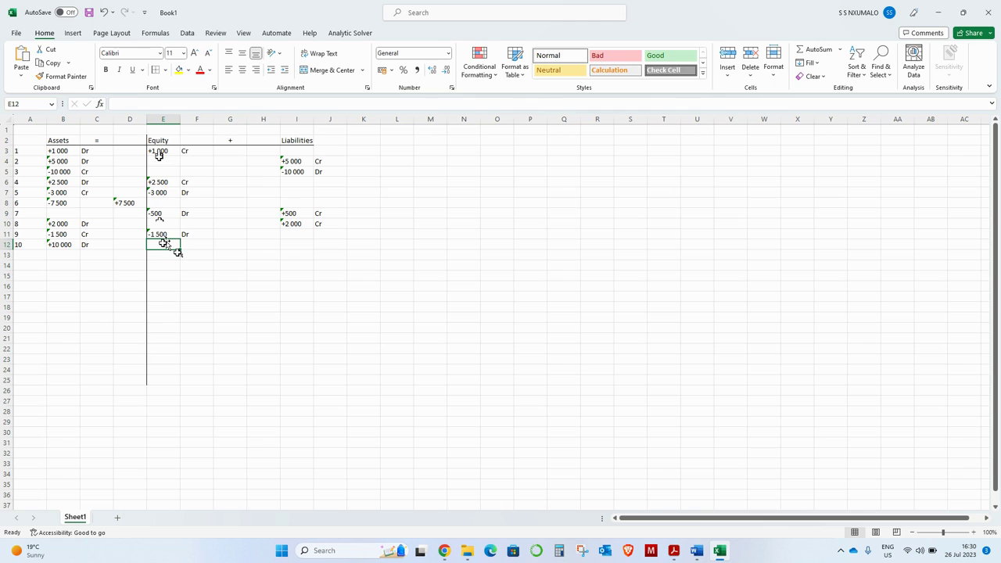
# Step: Enter +10 000 as text for the tenth transaction's Equity amount in cell E12 and label it Cr in cell F12
pyautogui.write("'10")
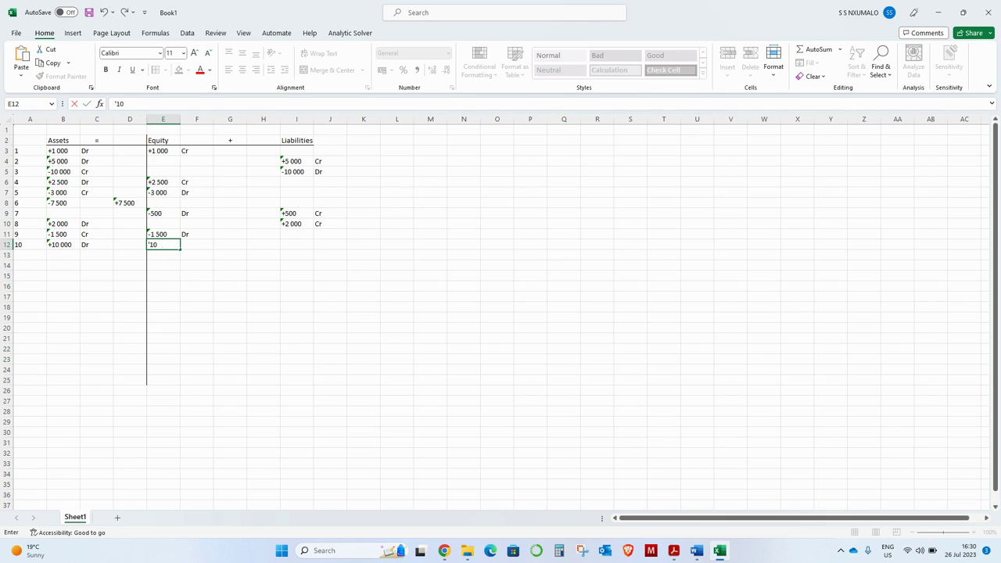
pyautogui.press('BackSpace')
pyautogui.press('BackSpace')
pyautogui.write('+10 000')
pyautogui.press('Tab')
pyautogui.write('C')
pyautogui.press('Tab')
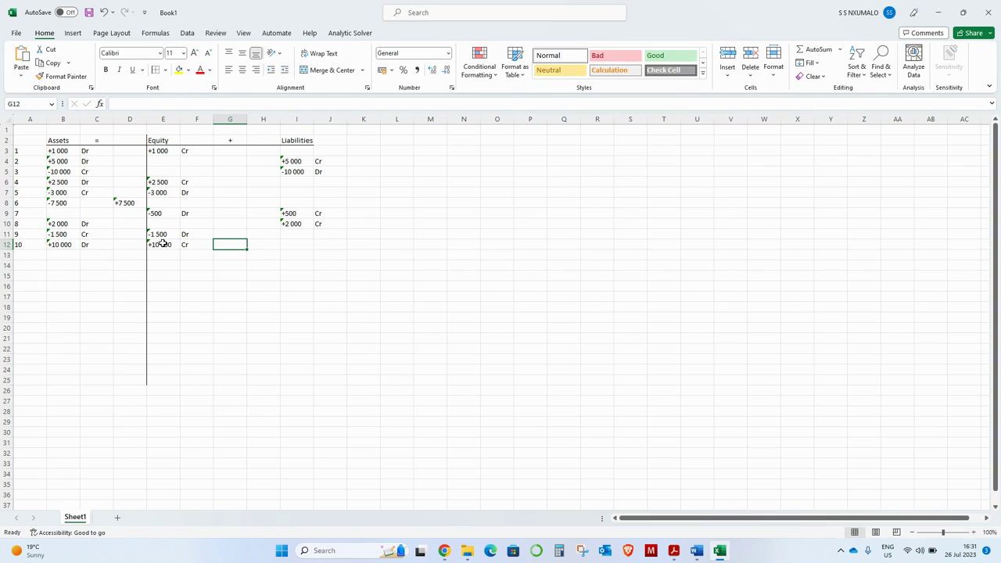
# Step: Review the tenth transaction's Equity entry in E12:F12 and its Assets entry in B12:C12
pyautogui.moveTo(162, 244); pyautogui.dragTo(184, 244)
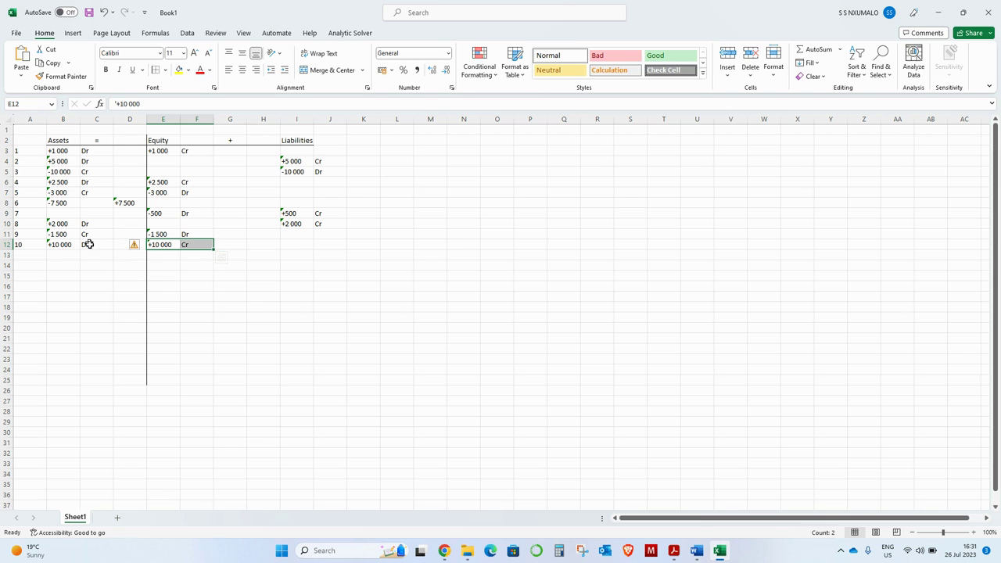
pyautogui.moveTo(64, 244); pyautogui.dragTo(85, 244)
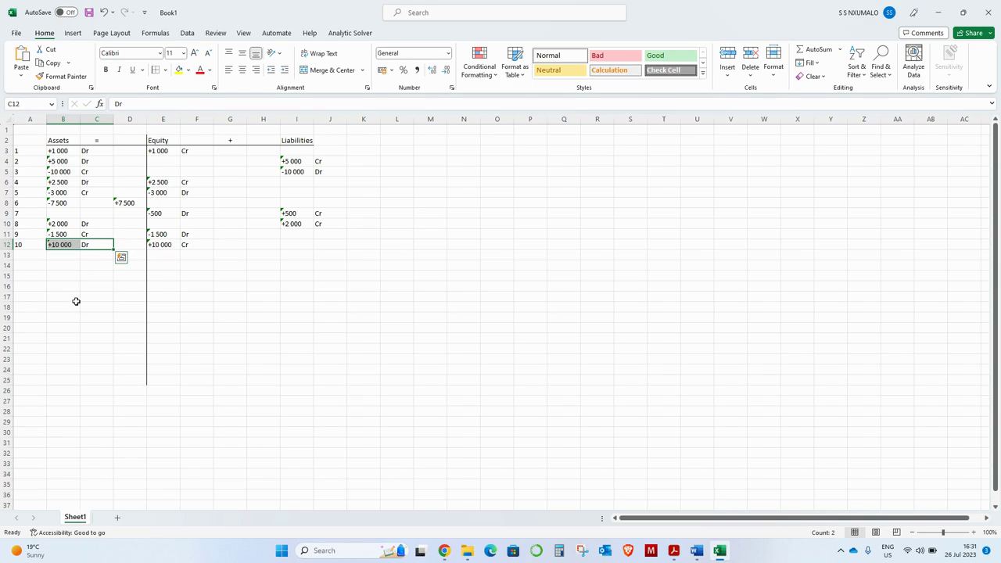
pyautogui.click(76, 298)
# Step: Ignore the number-stored-as-text errors in Assets cells B4:B12 and in the Equity and Liabilities range E4:I12
pyautogui.moveTo(59, 161); pyautogui.dragTo(61, 245)
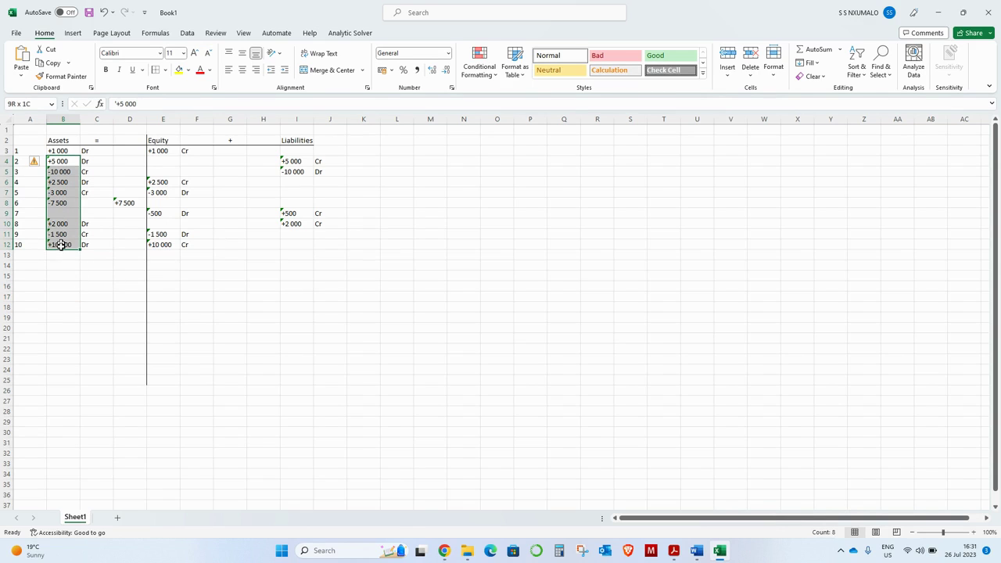
pyautogui.click(35, 164)
pyautogui.click(69, 215)
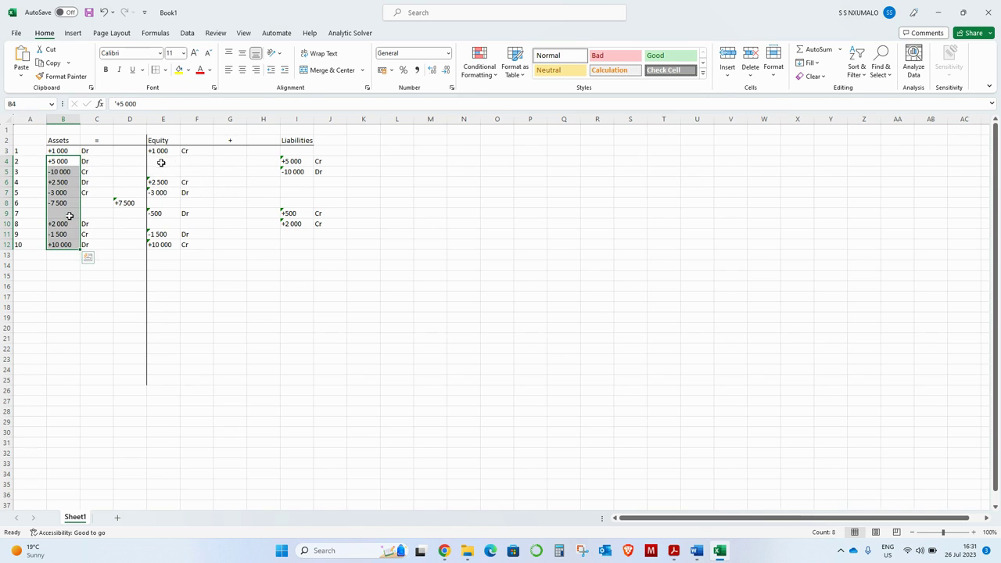
pyautogui.moveTo(290, 160); pyautogui.dragTo(166, 243)
pyautogui.click(134, 162)
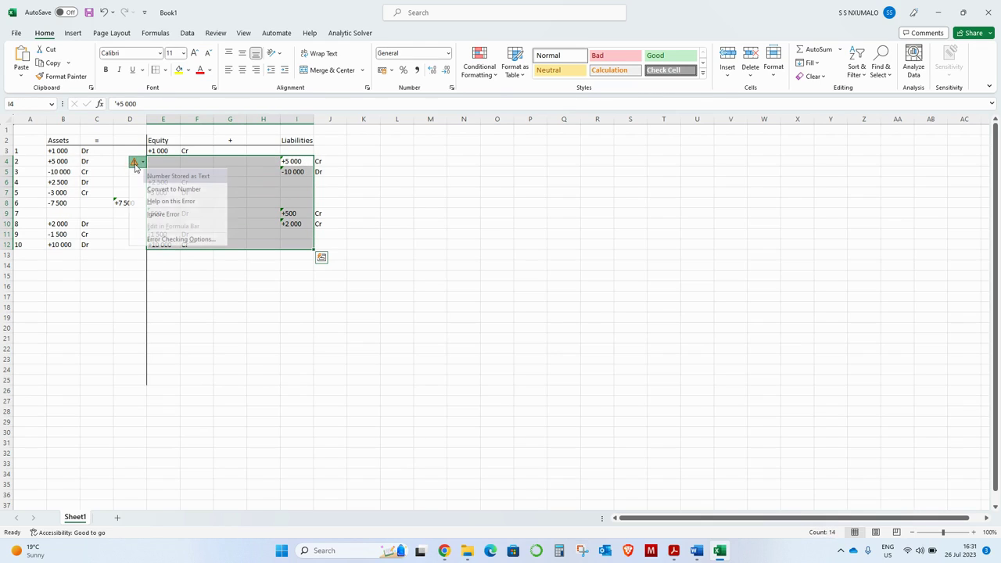
pyautogui.click(169, 213)
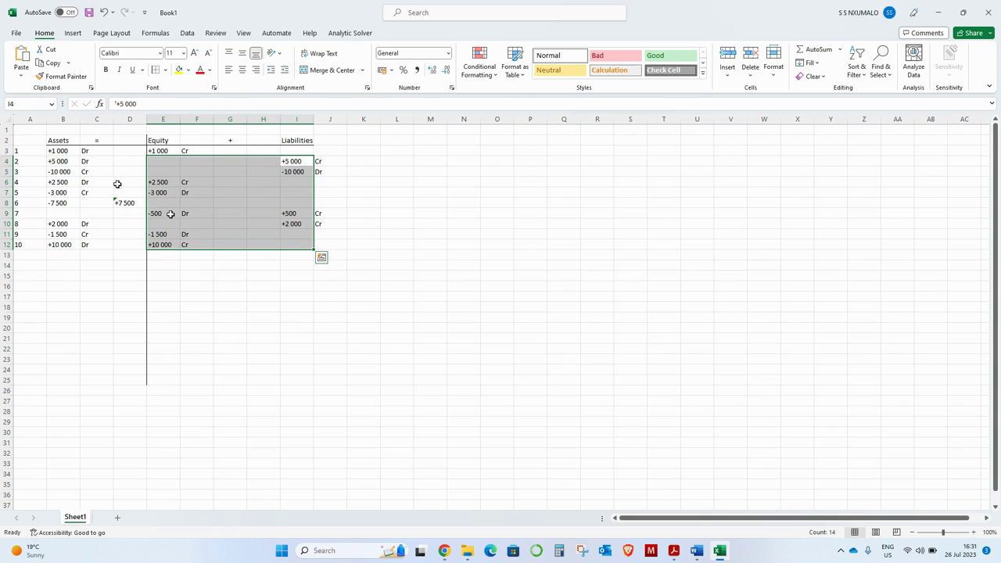
# Step: Ignore the number-stored-as-text error on the sixth transaction's +7 500 amount in cell D8, and deselect it
pyautogui.click(122, 202)
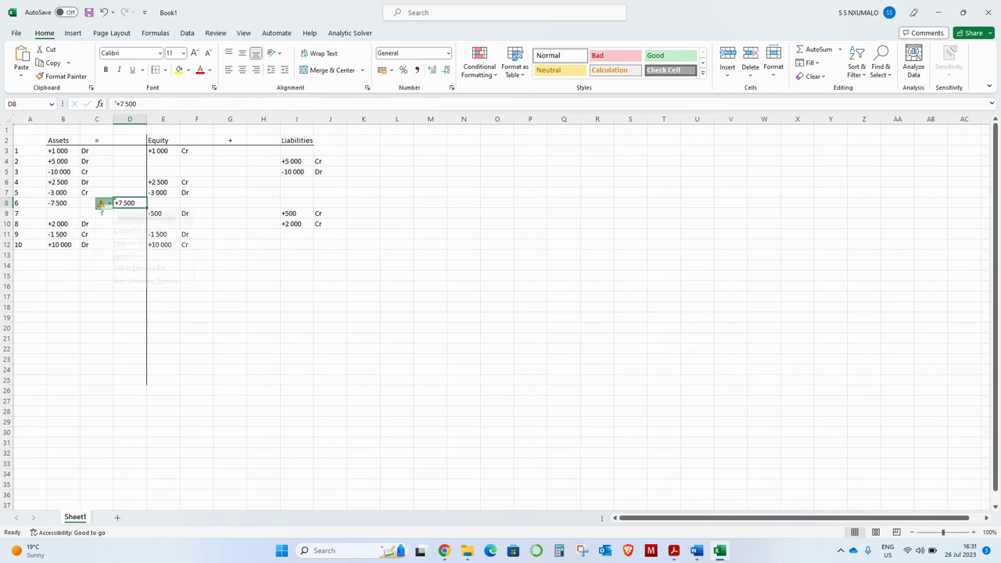
pyautogui.click(102, 204)
pyautogui.click(140, 256)
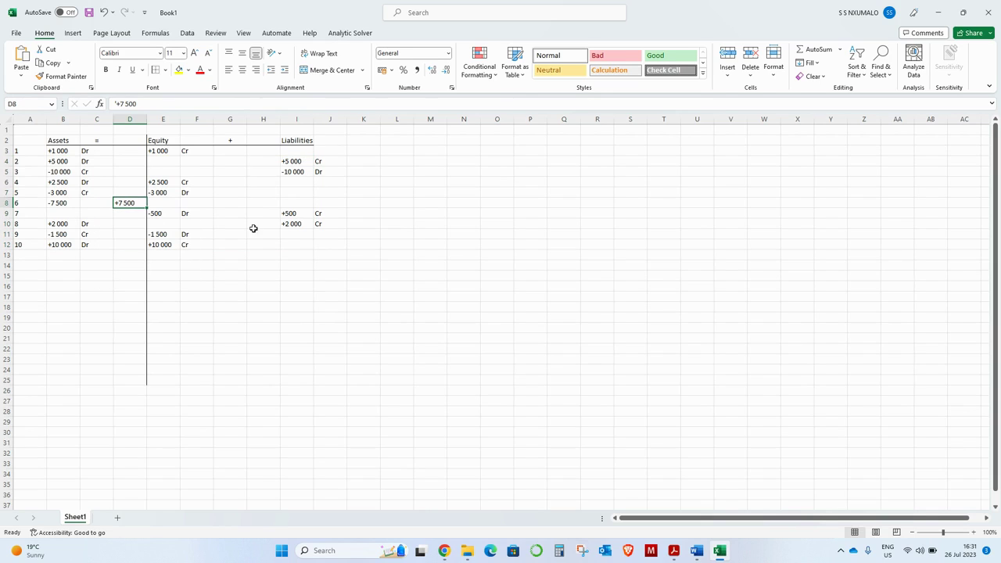
pyautogui.click(217, 254)
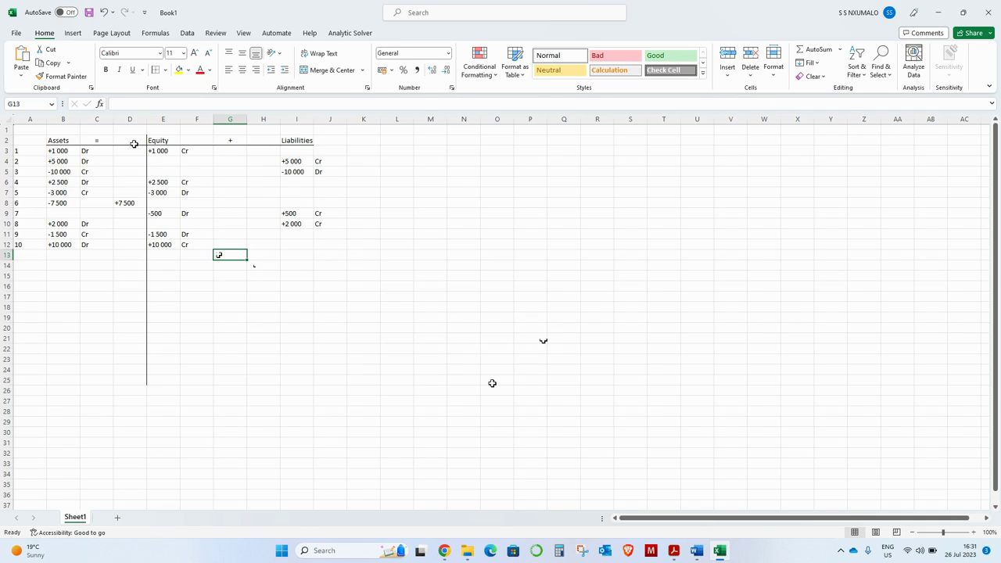
pyautogui.click(444, 550)
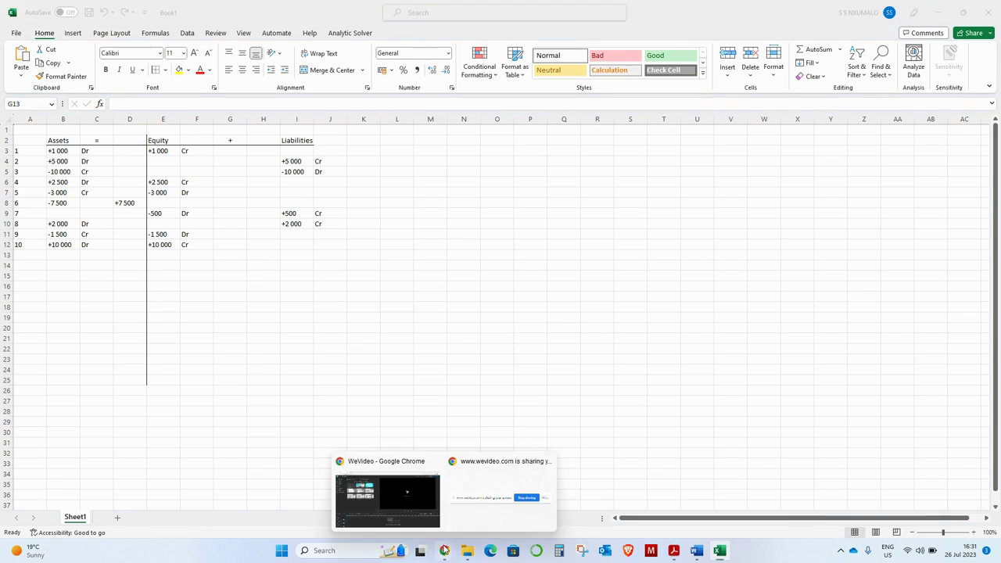